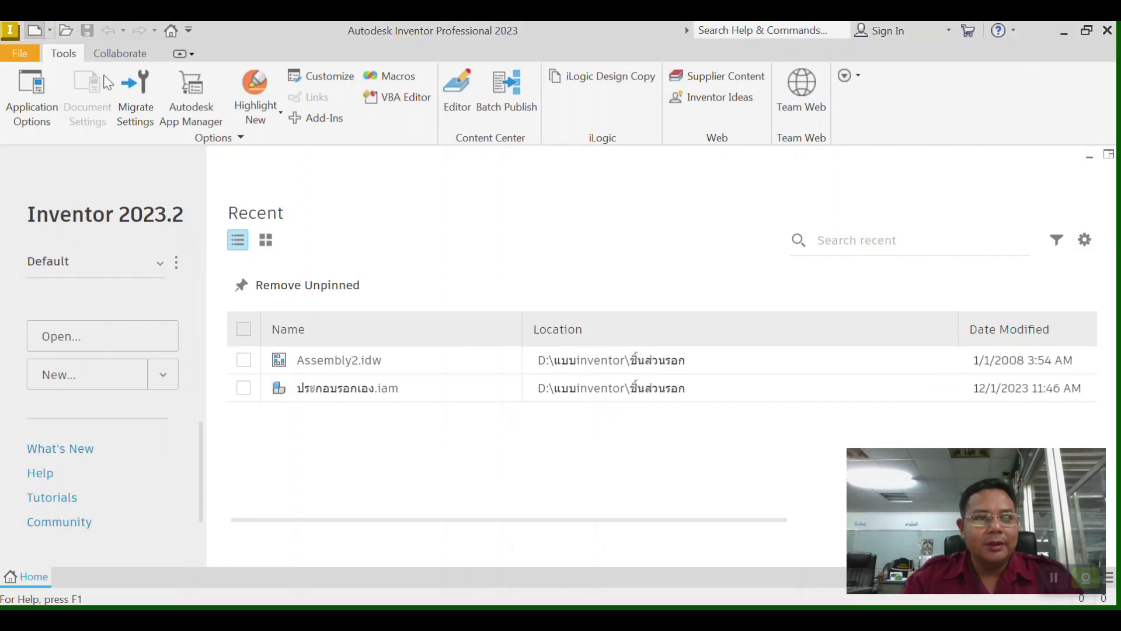
- Create a new presentation file from the metric Standard (mm).ipn template
key("ctrl+n")
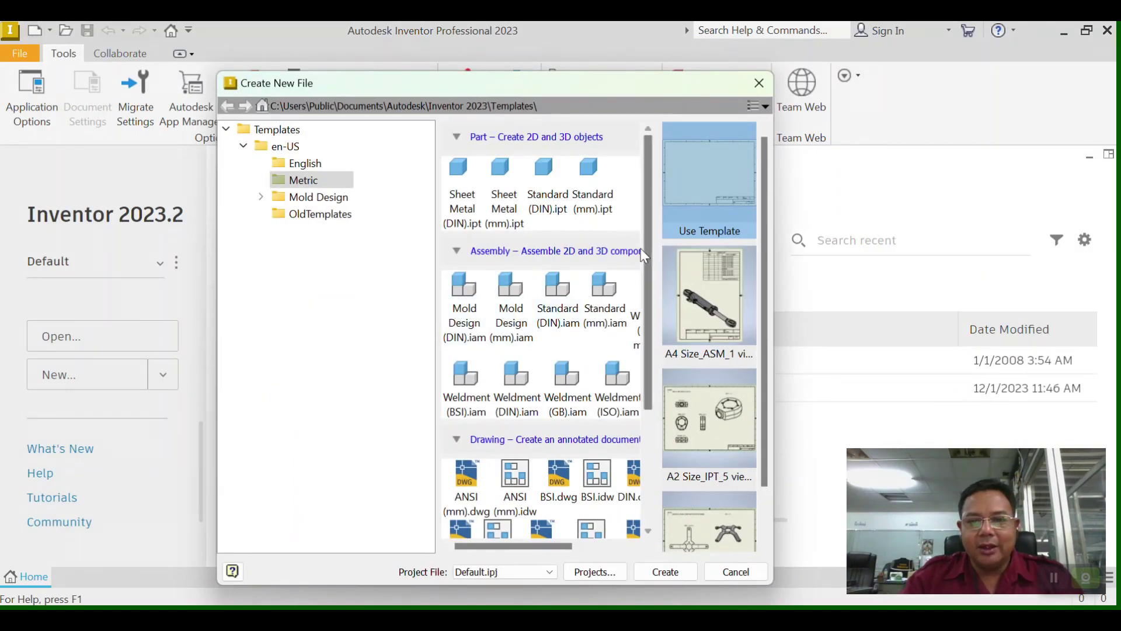
left_click_drag(644, 247, 678, 380)
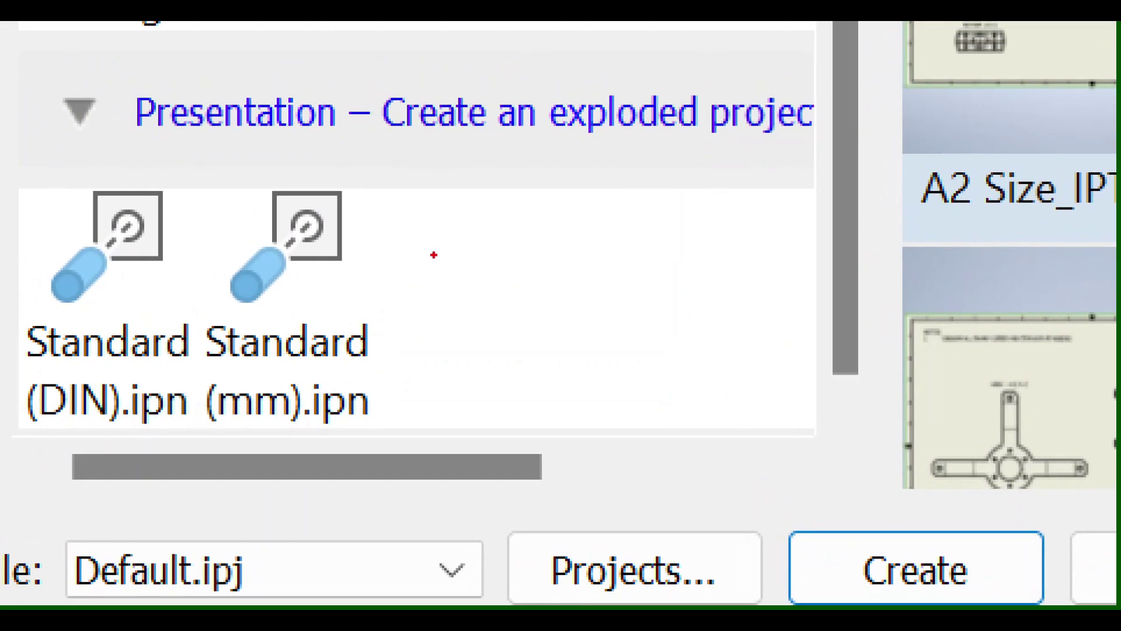
mouse_move(390, 165)
left_mouse_down()
mouse_move(285, 161)
mouse_move(203, 217)
mouse_move(164, 358)
mouse_move(237, 511)
mouse_move(492, 506)
mouse_move(542, 267)
mouse_move(448, 151)
mouse_move(355, 153)
left_mouse_up()
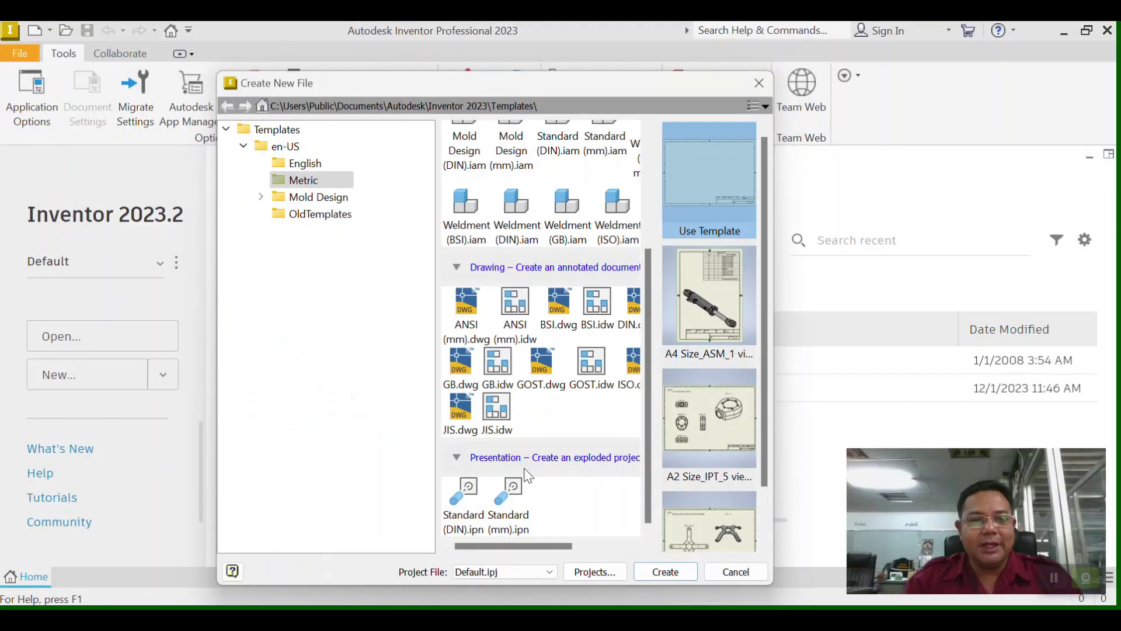
left_click(286, 292)
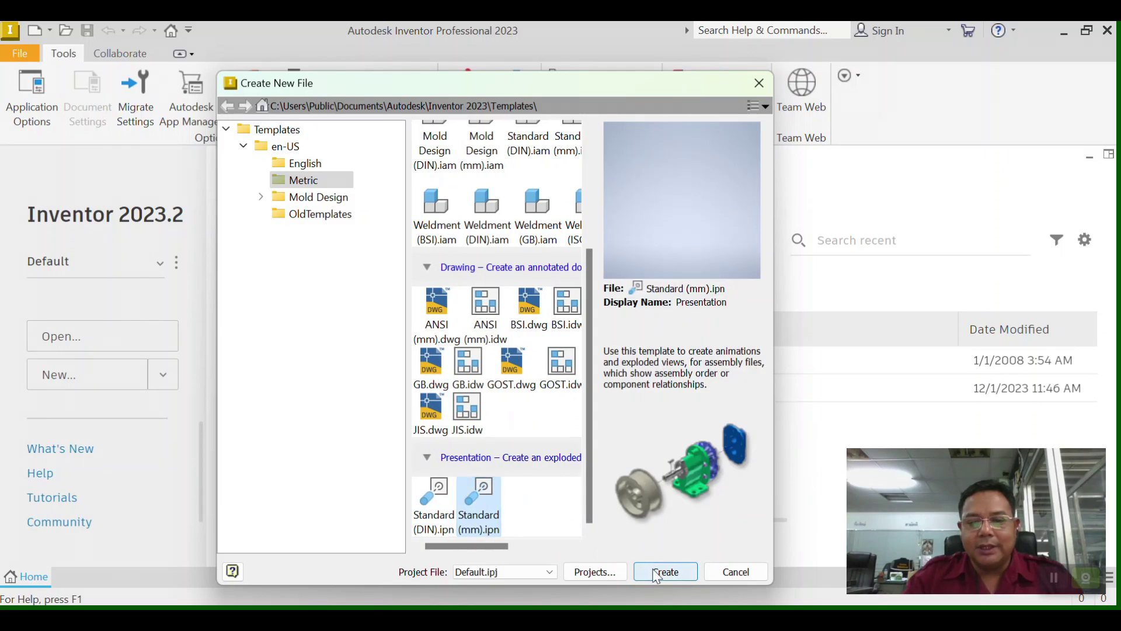
left_click(667, 573)
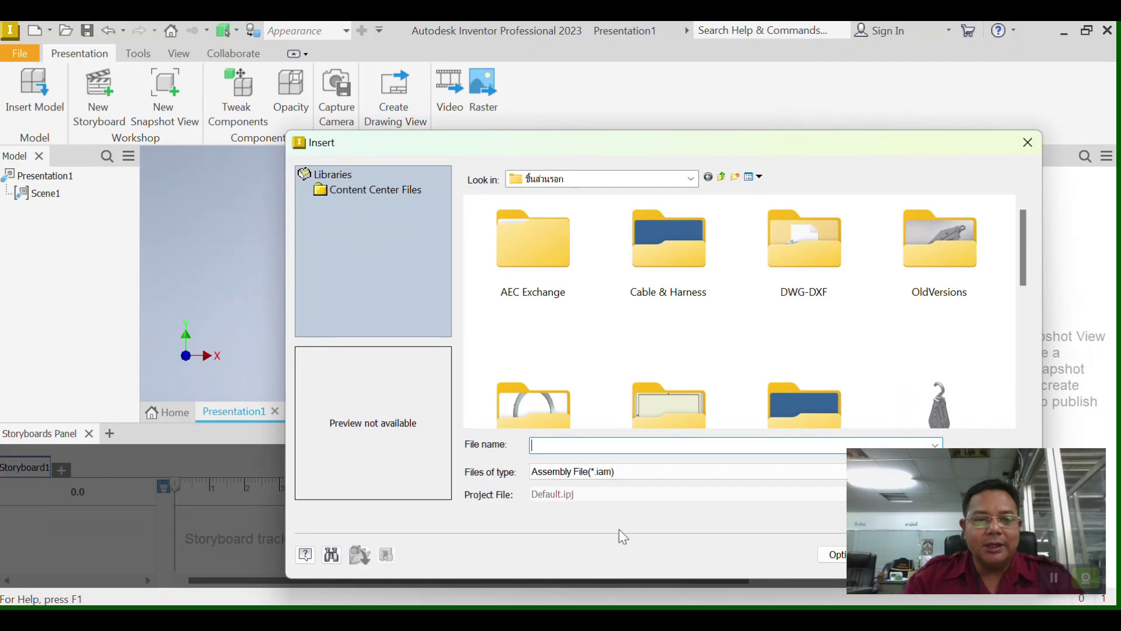
- Insert the assembly ประกอบรอกเอง from the ชิ้นส่วนรอก folder into the presentation
left_click_drag(757, 147, 534, 82)
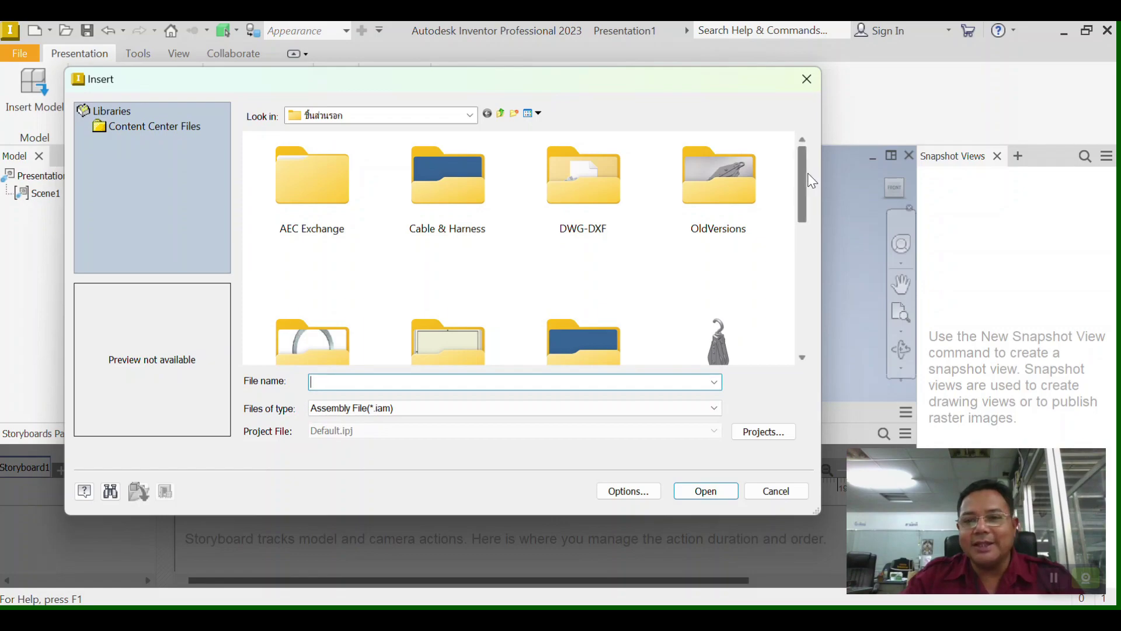
left_click_drag(807, 187, 811, 342)
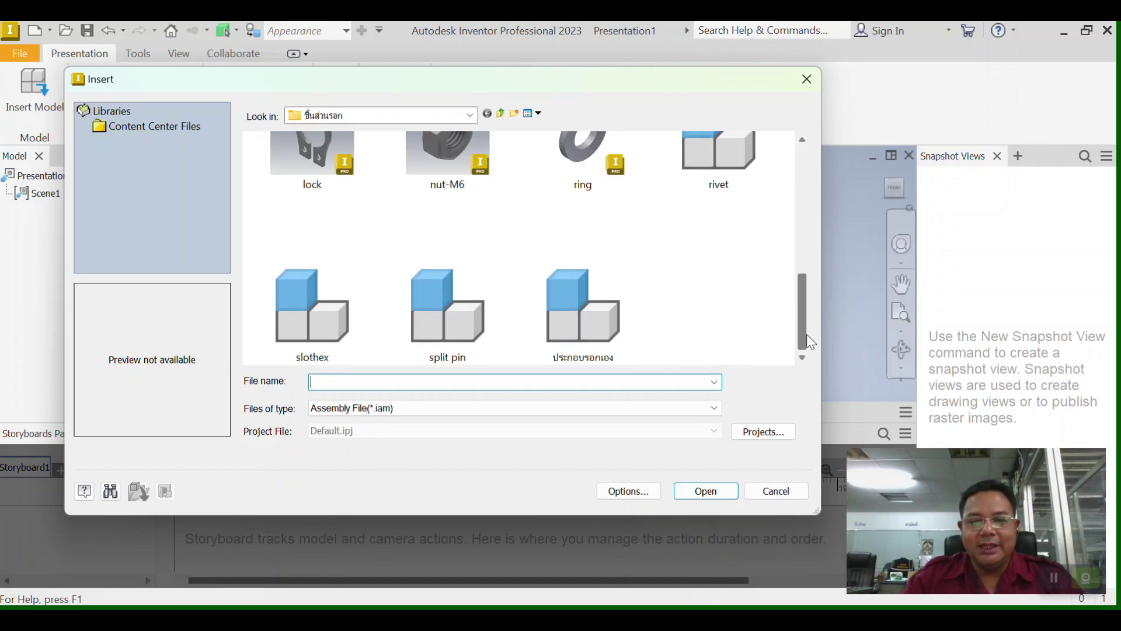
left_click(588, 300)
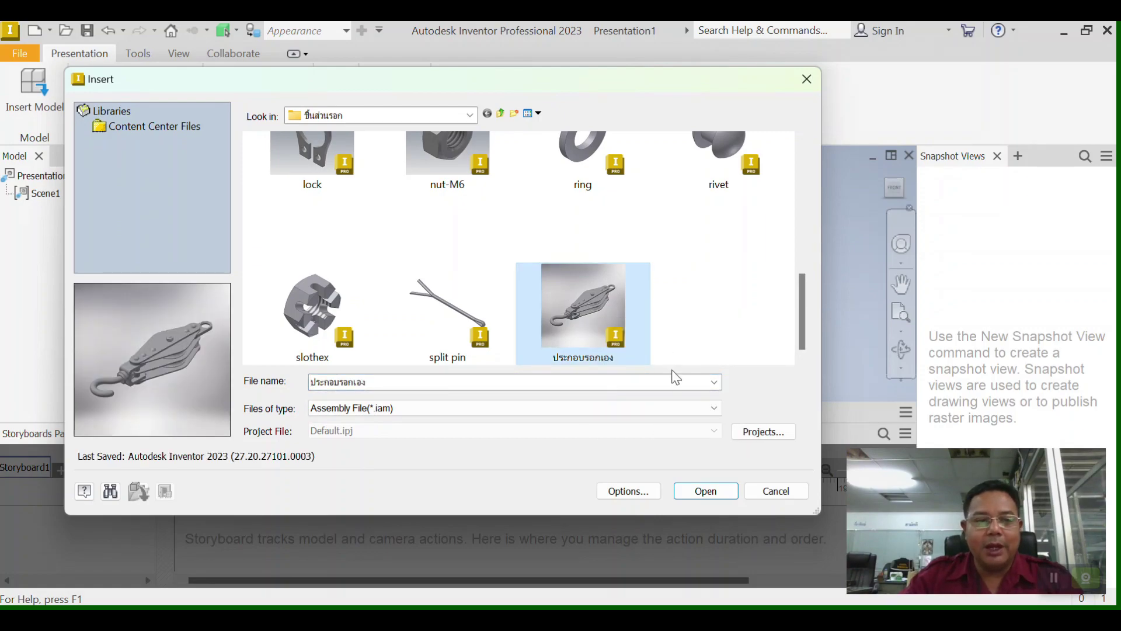
left_click(712, 489)
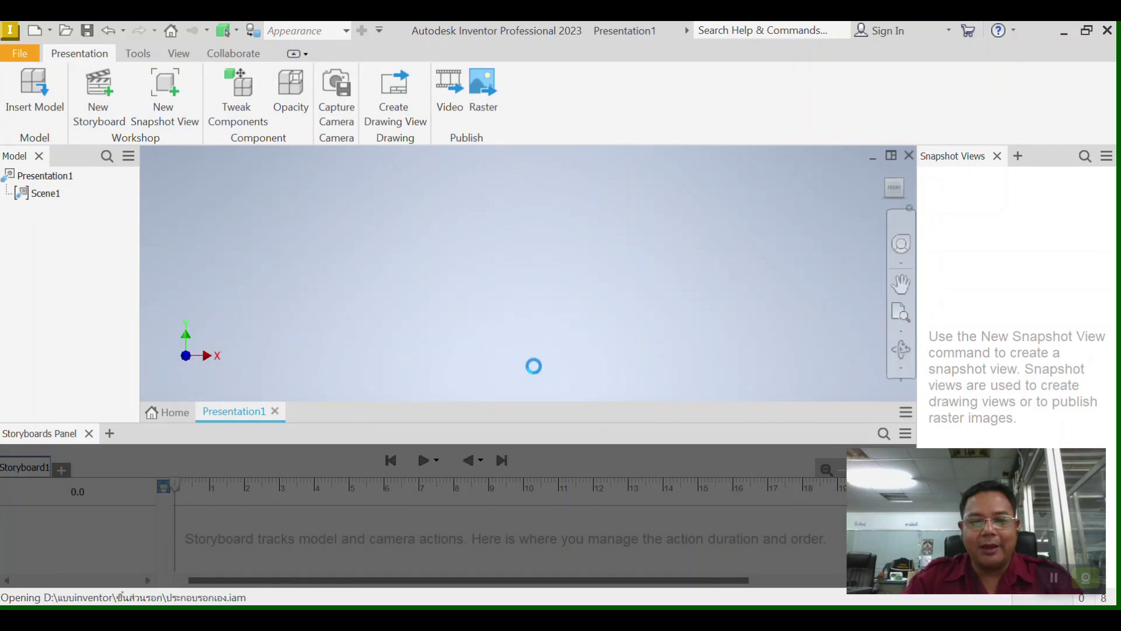
- Examine the inserted pulley block assembly as a whole and around the side plate's nut
key("F2")
left_click_drag(700, 295, 671, 388)
left_click_drag(666, 265, 678, 322)
key("Escape")
key("Home")
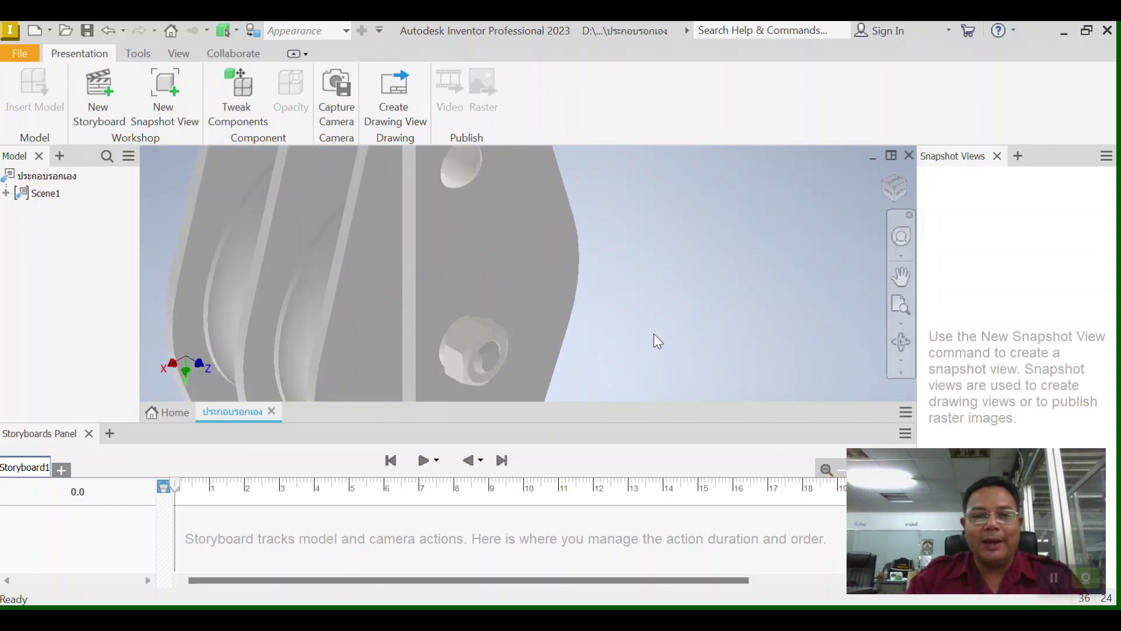
key("F2")
left_click_drag(632, 303, 601, 307)
key("Escape")
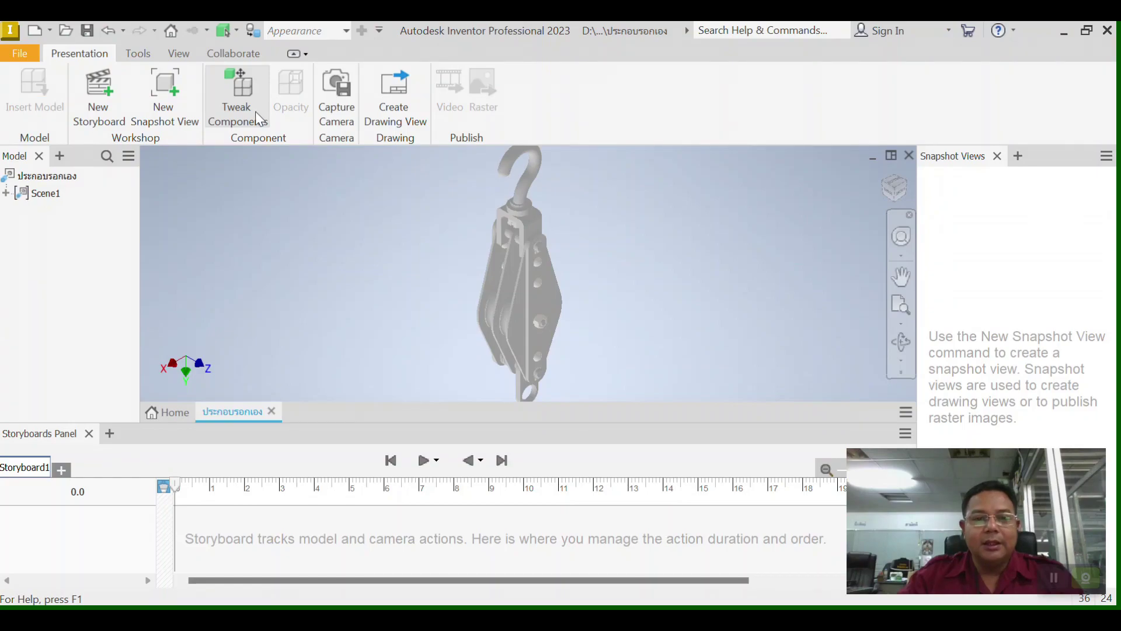
left_click(246, 94)
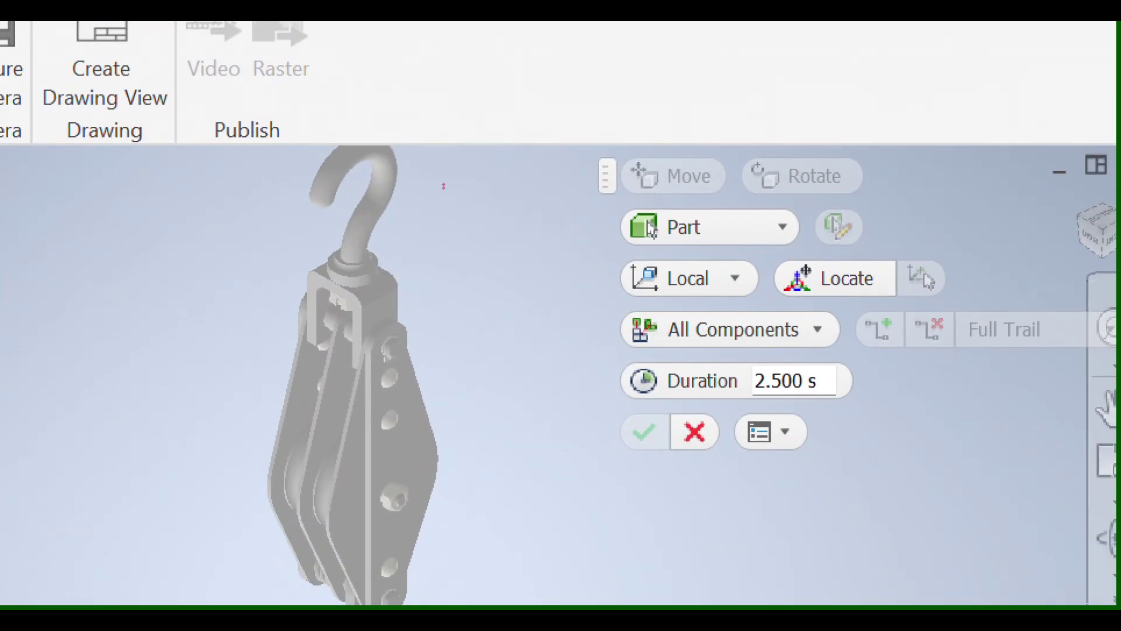
mouse_move(495, 127)
left_mouse_down()
mouse_move(1111, 321)
mouse_move(745, 536)
mouse_move(528, 188)
mouse_move(544, 127)
left_mouse_up()
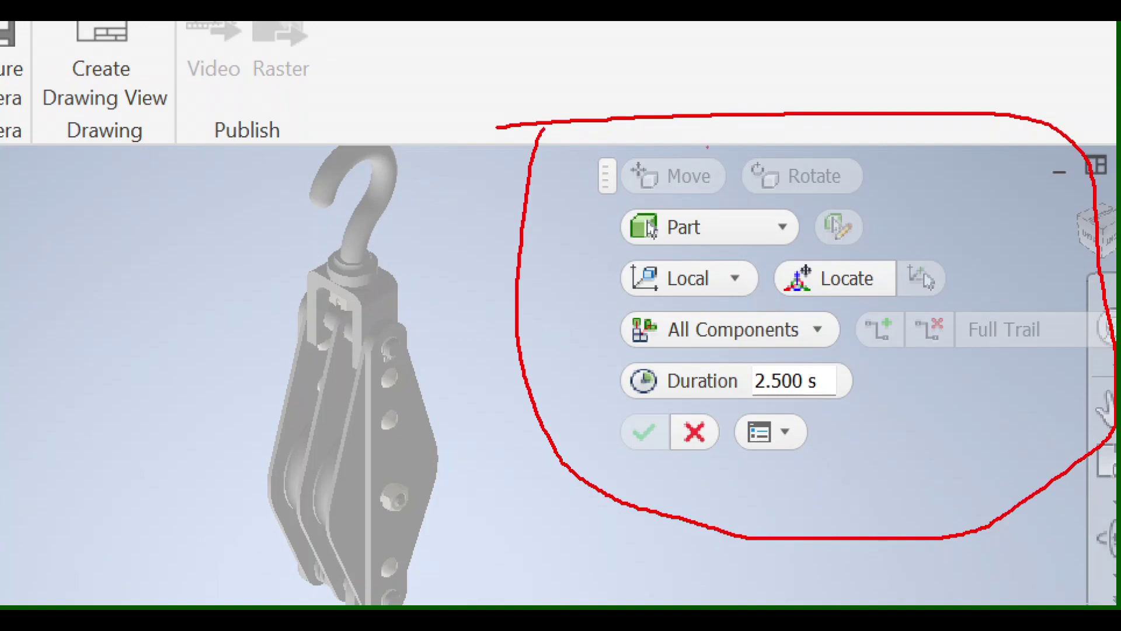
mouse_move(552, 282)
left_mouse_down()
mouse_move(615, 197)
mouse_move(620, 219)
mouse_move(623, 185)
left_mouse_up()
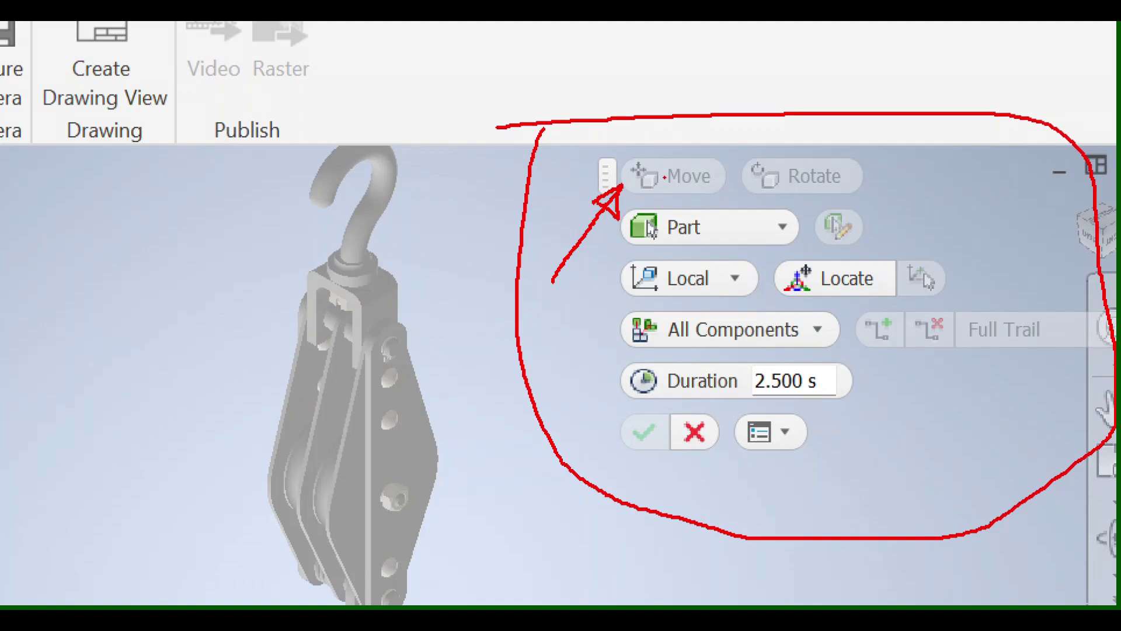
mouse_move(999, 199)
left_mouse_down()
mouse_move(844, 179)
mouse_move(865, 171)
left_mouse_up()
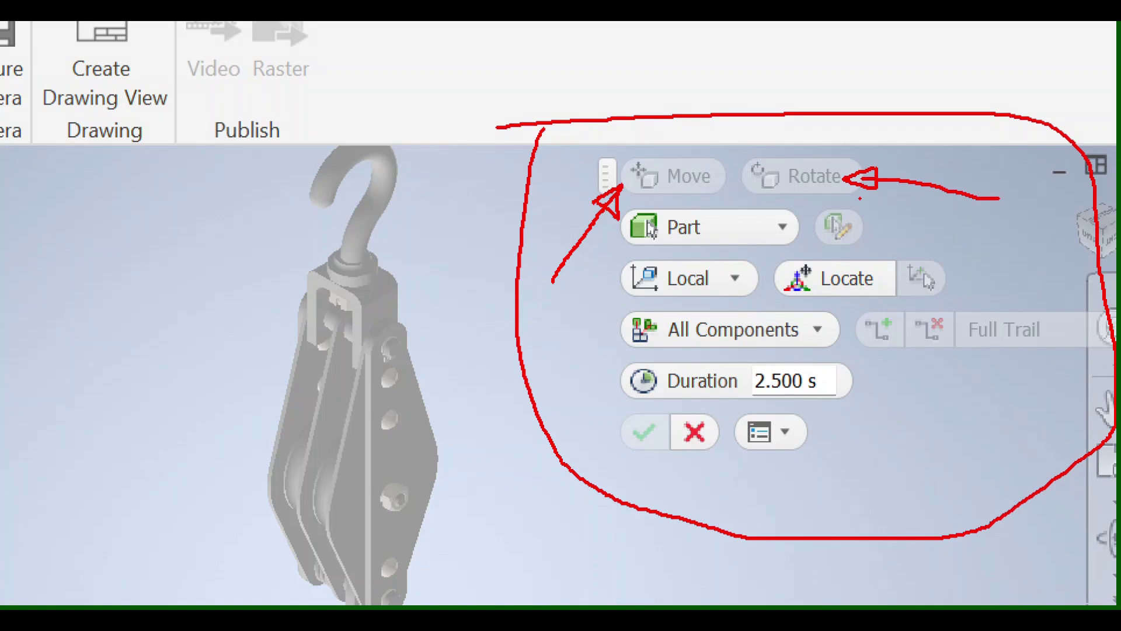
mouse_move(729, 205)
left_mouse_down()
mouse_move(615, 215)
mouse_move(656, 264)
mouse_move(764, 270)
mouse_move(784, 225)
mouse_move(705, 188)
left_mouse_up()
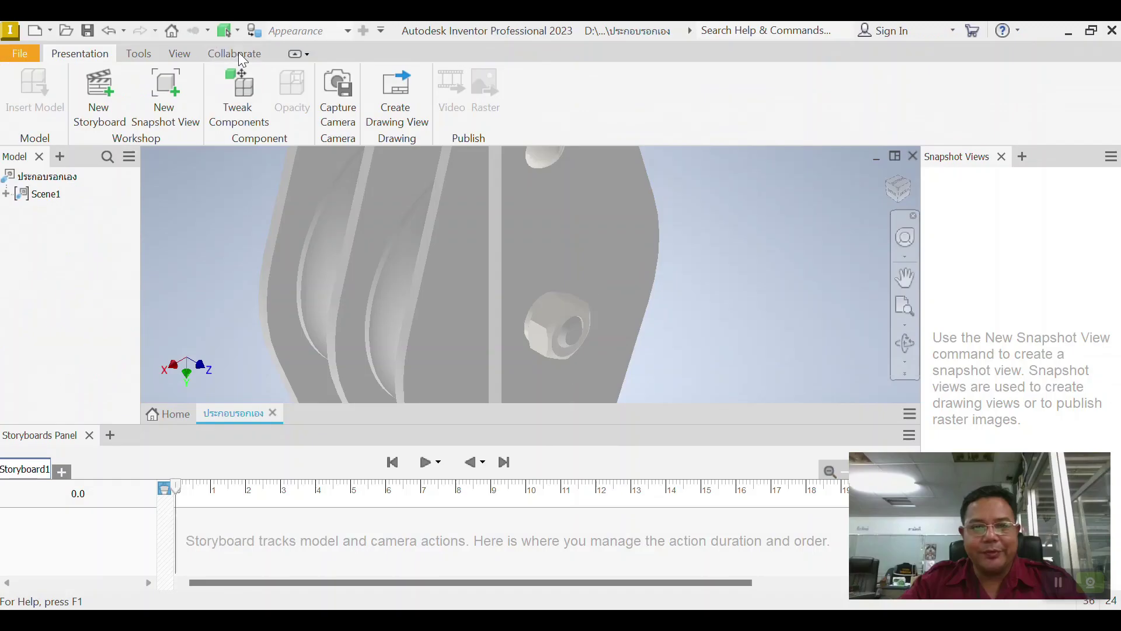
- Try to move the ISO 4032 M6 nut about 48 mm outward from the side plate with a component tweak
left_click(238, 94)
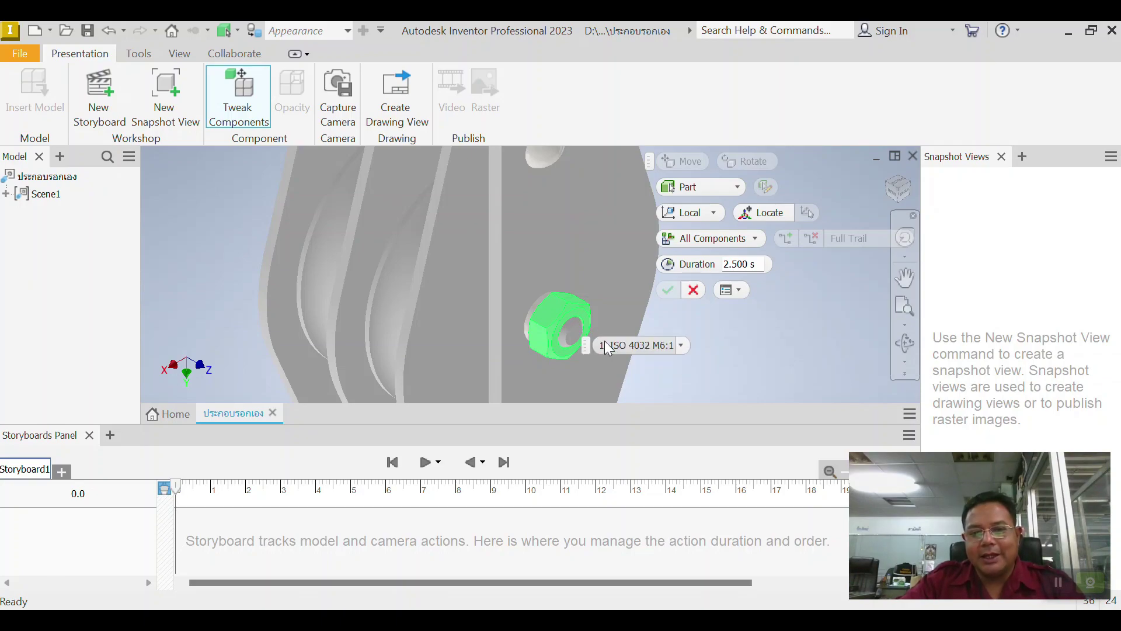
left_click(581, 319)
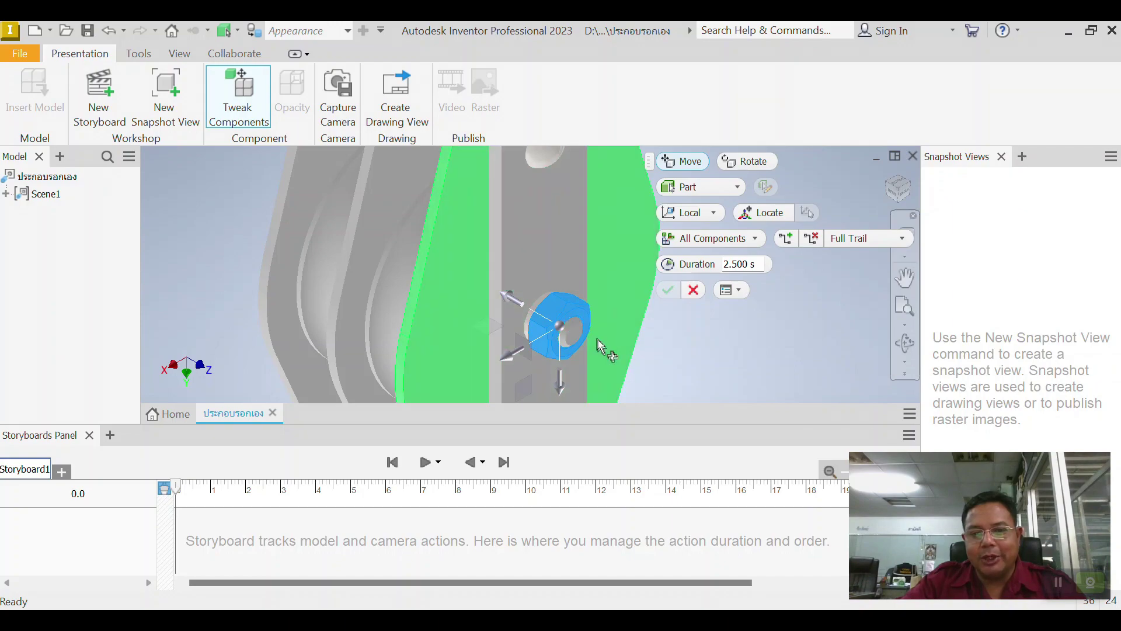
middle_click_drag(622, 351, 488, 243)
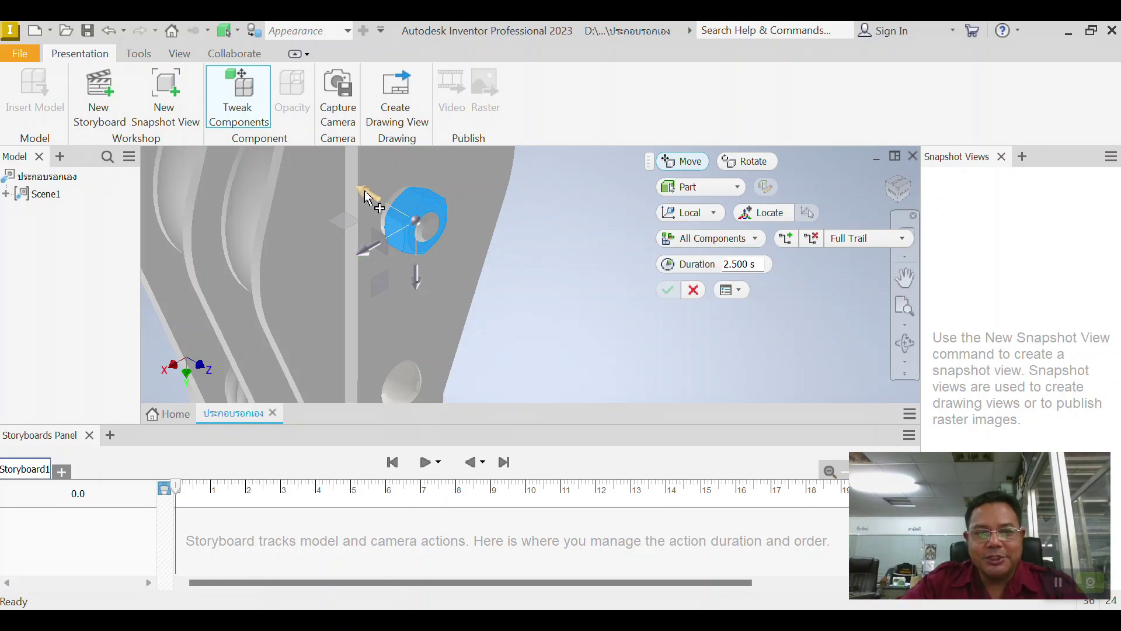
left_click_drag(365, 197, 568, 325)
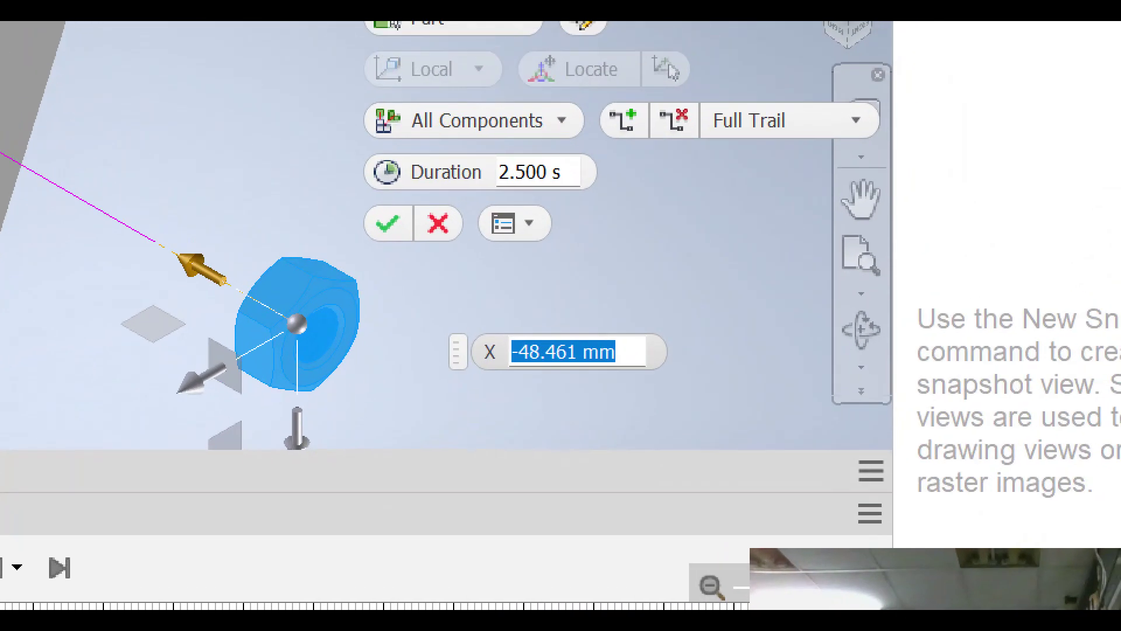
mouse_move(571, 325)
left_mouse_down()
mouse_move(541, 321)
mouse_move(487, 340)
mouse_move(523, 399)
mouse_move(595, 411)
mouse_move(648, 395)
mouse_move(633, 335)
mouse_move(586, 305)
mouse_move(540, 319)
left_mouse_up()
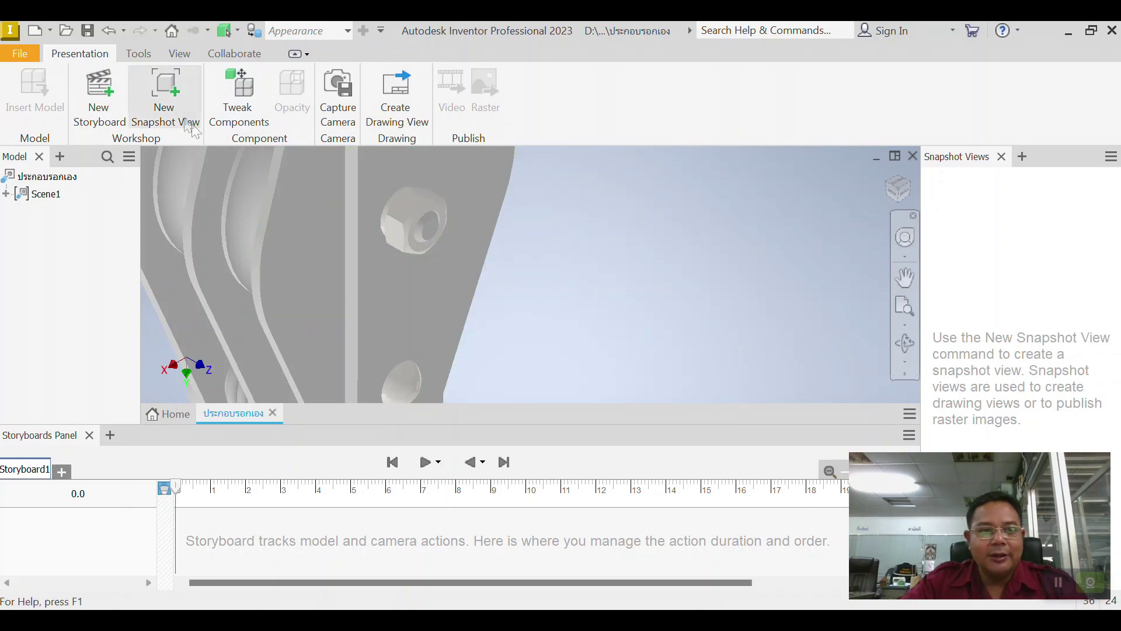
- Tweak the ISO 4032 M6 nut on the side plate by moving it -50 mm along its X axis
left_click(237, 99)
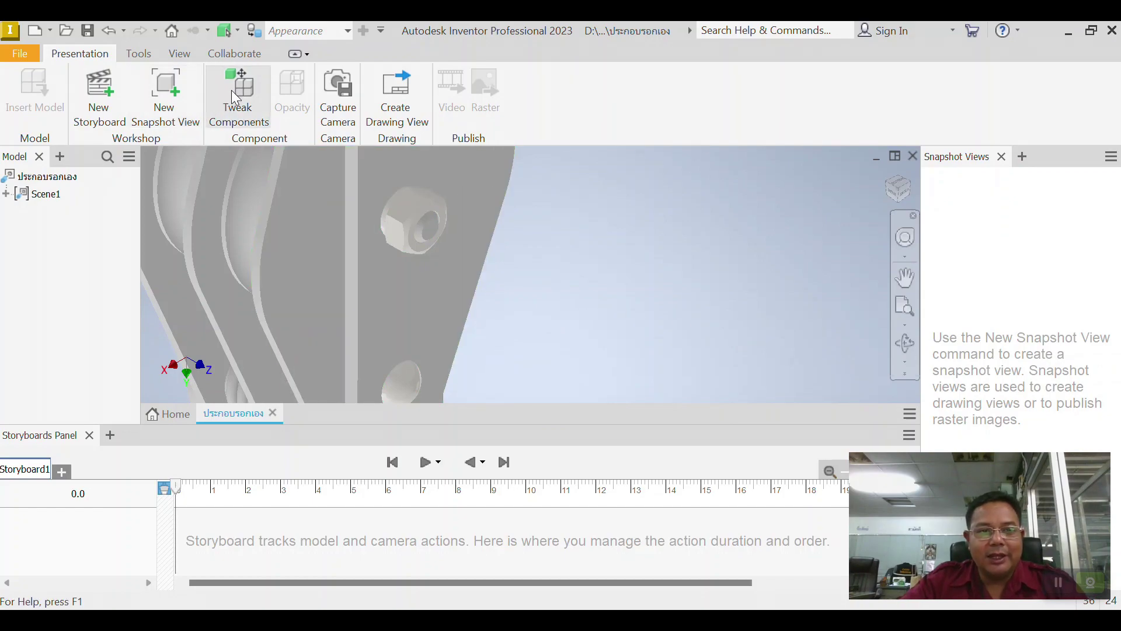
left_click(413, 209)
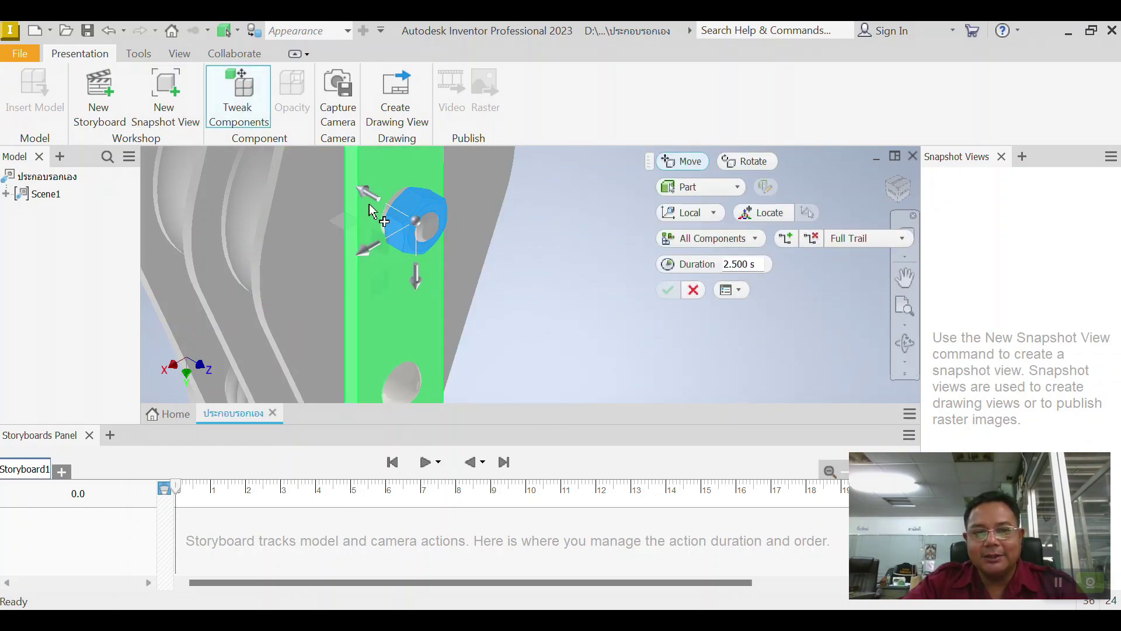
left_click_drag(367, 197, 604, 317)
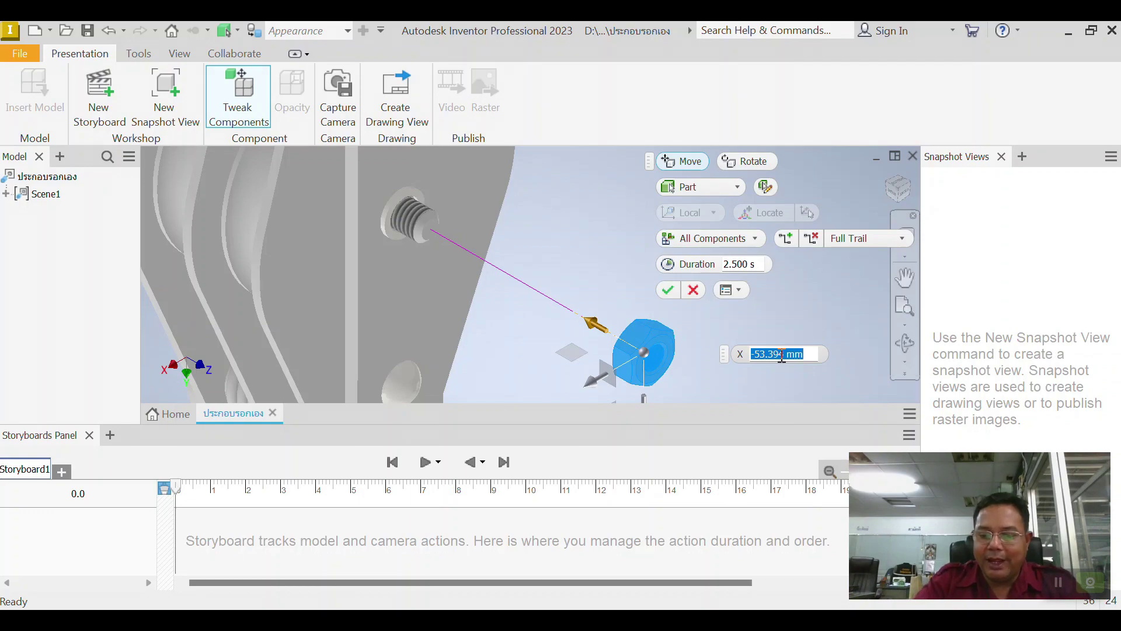
type("-50")
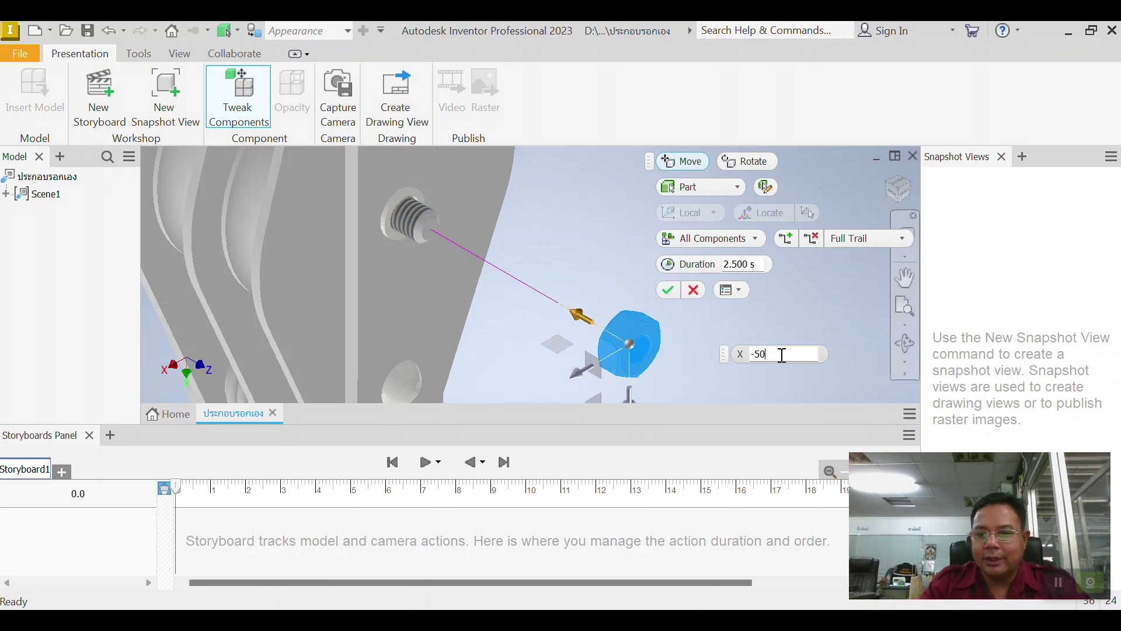
key("Return")
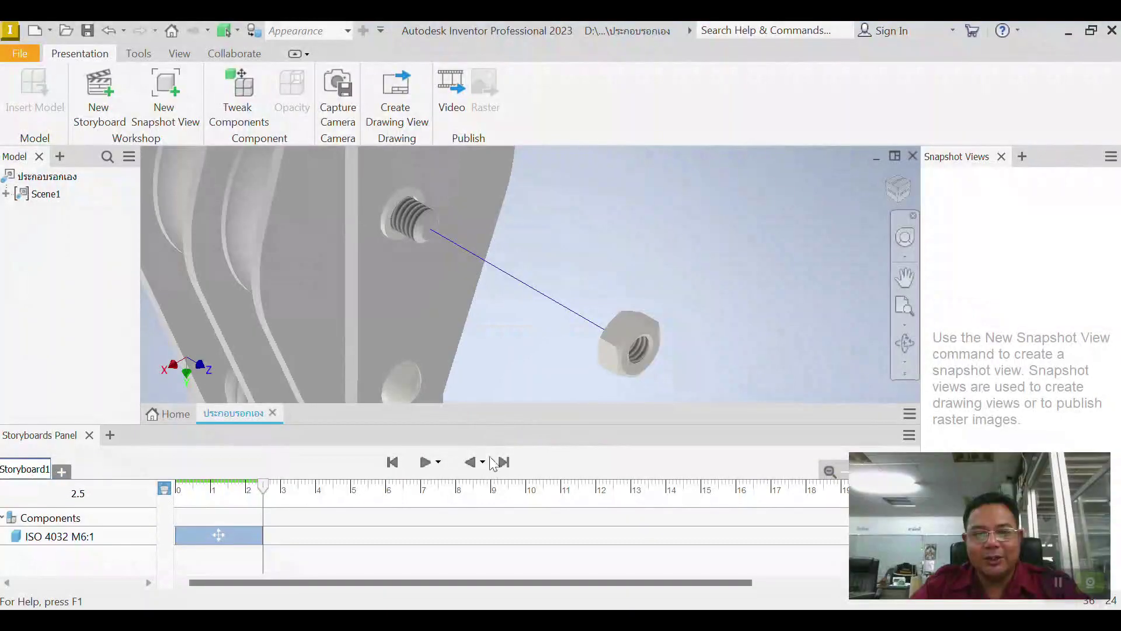
- Play the nut's storyboard animation in reverse and forward to check the movement
left_click(559, 330)
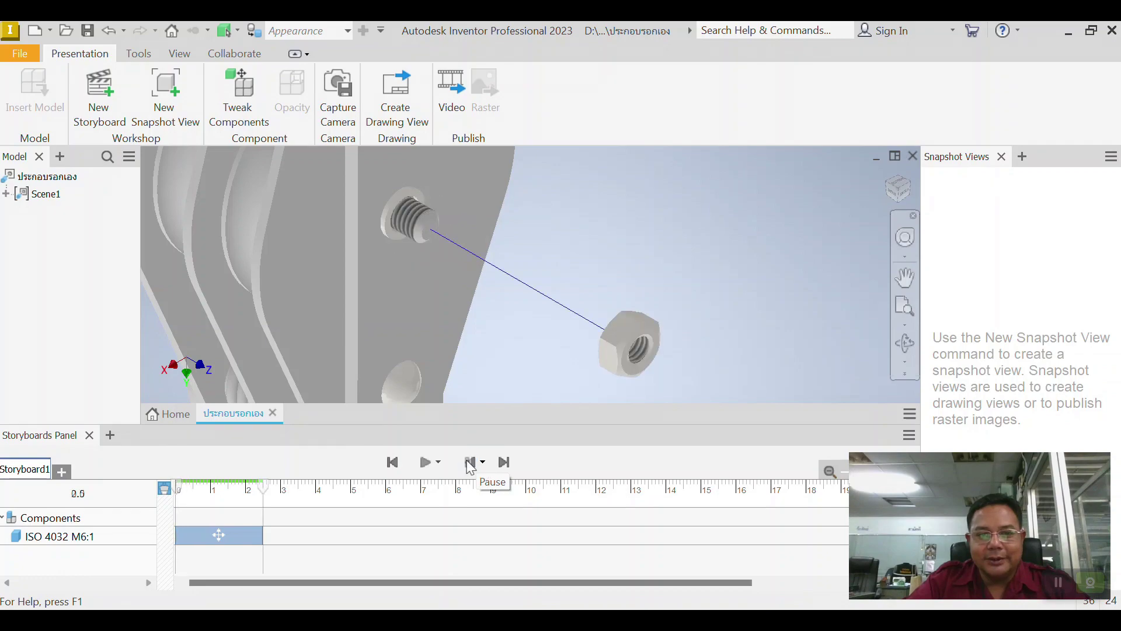
left_click(426, 463)
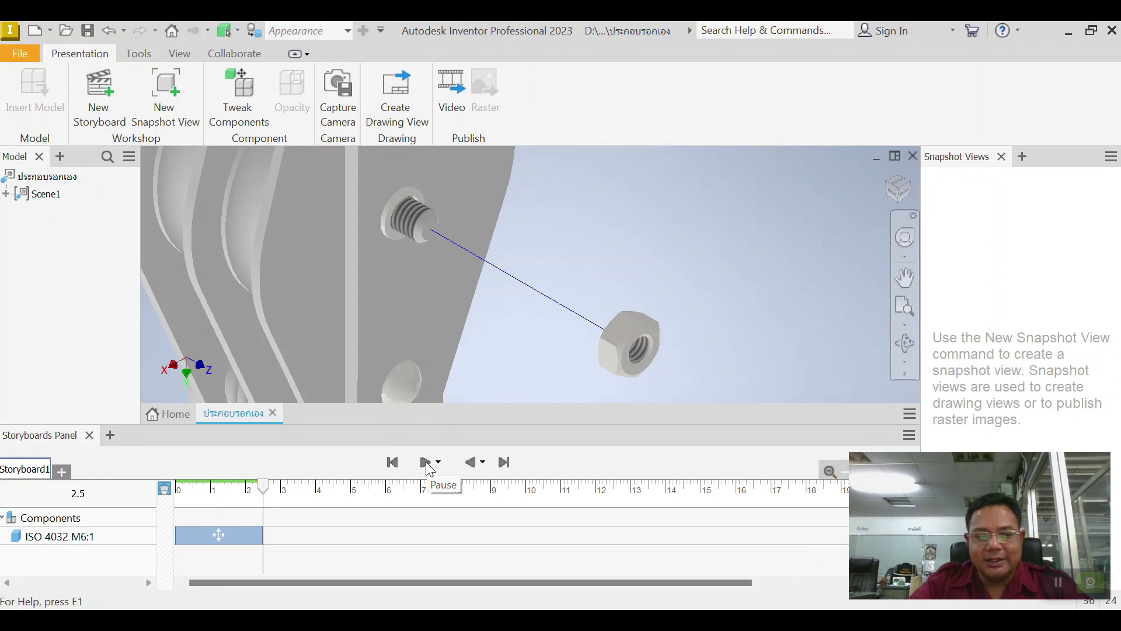
left_click(426, 463)
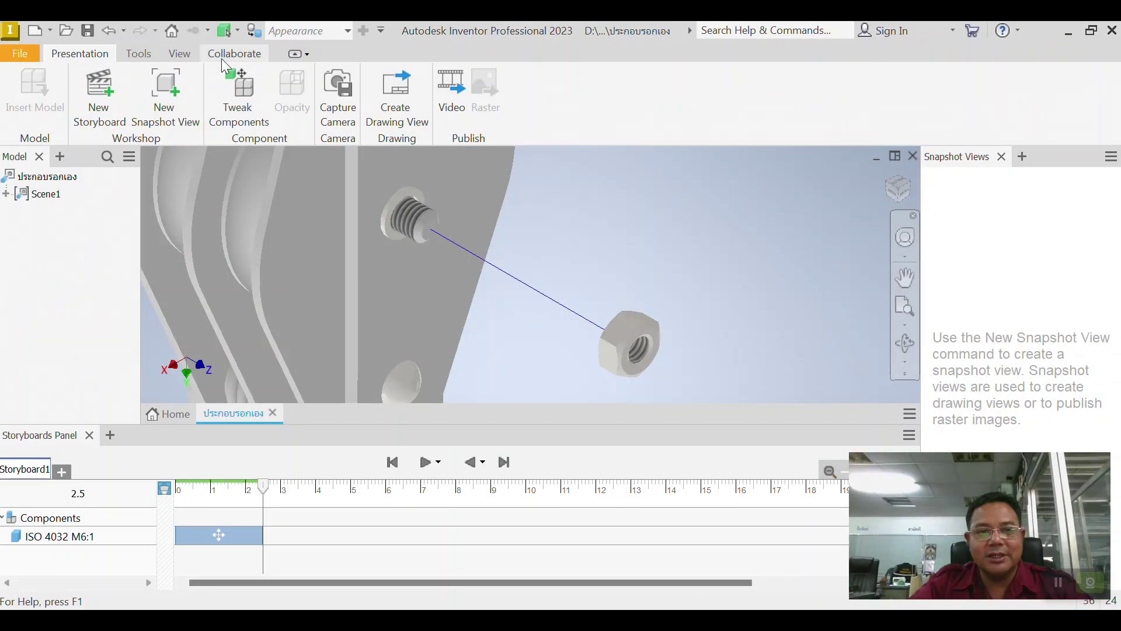
- Add a rotate tweak to the ISO 4032 M6 nut, turning it 360 degrees about its own axis
left_click(231, 86)
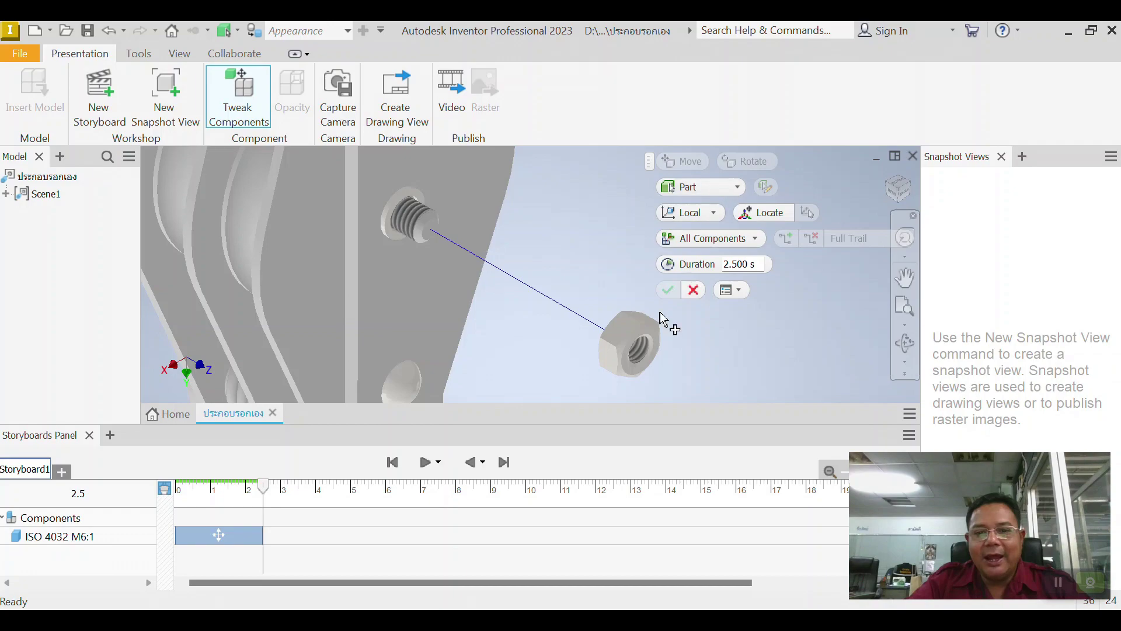
left_click(637, 340)
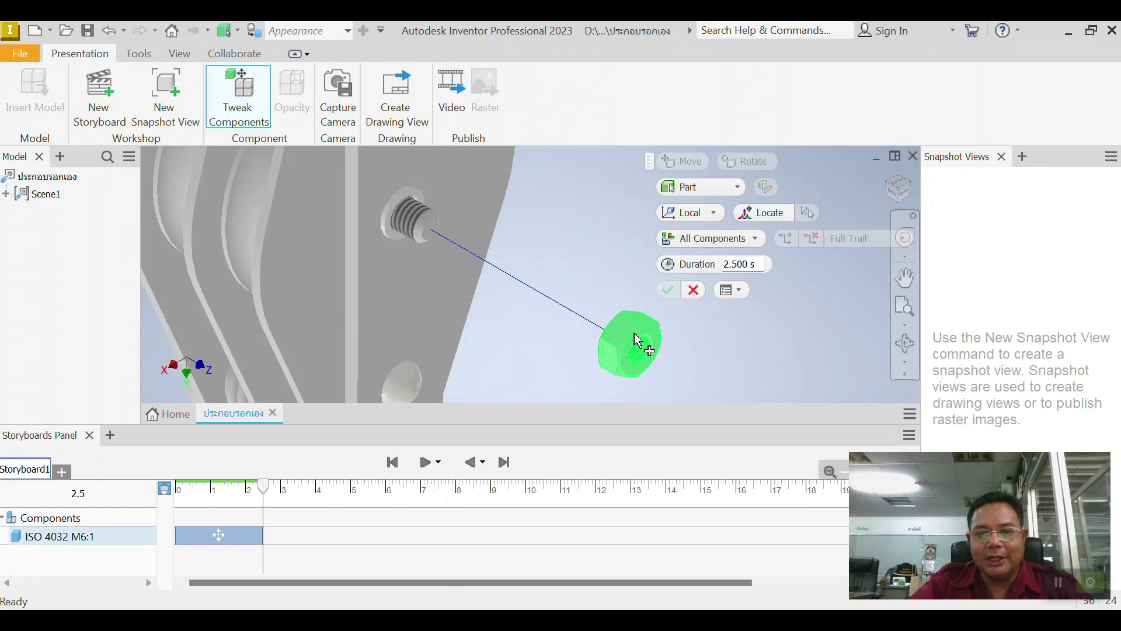
left_click(636, 340)
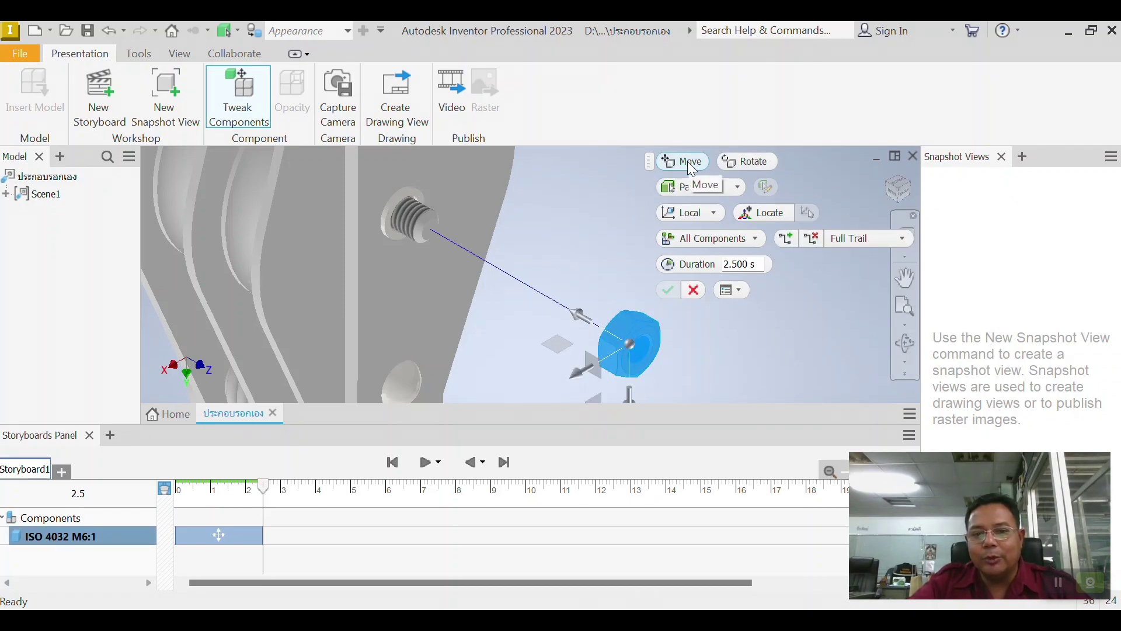
left_click(754, 161)
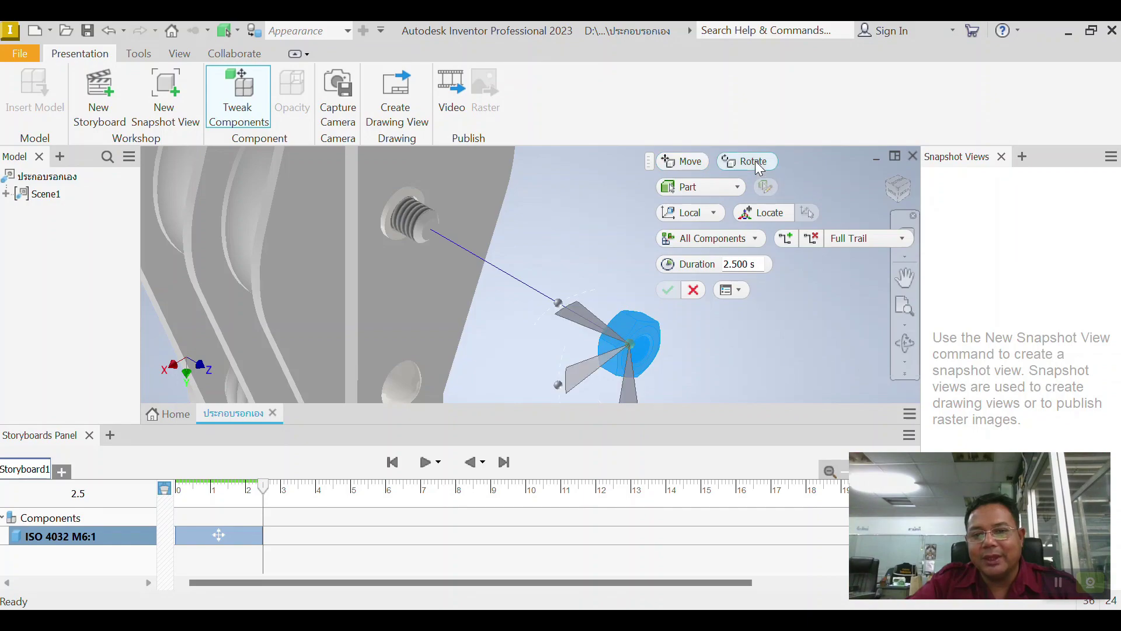
middle_click_drag(770, 346, 634, 233)
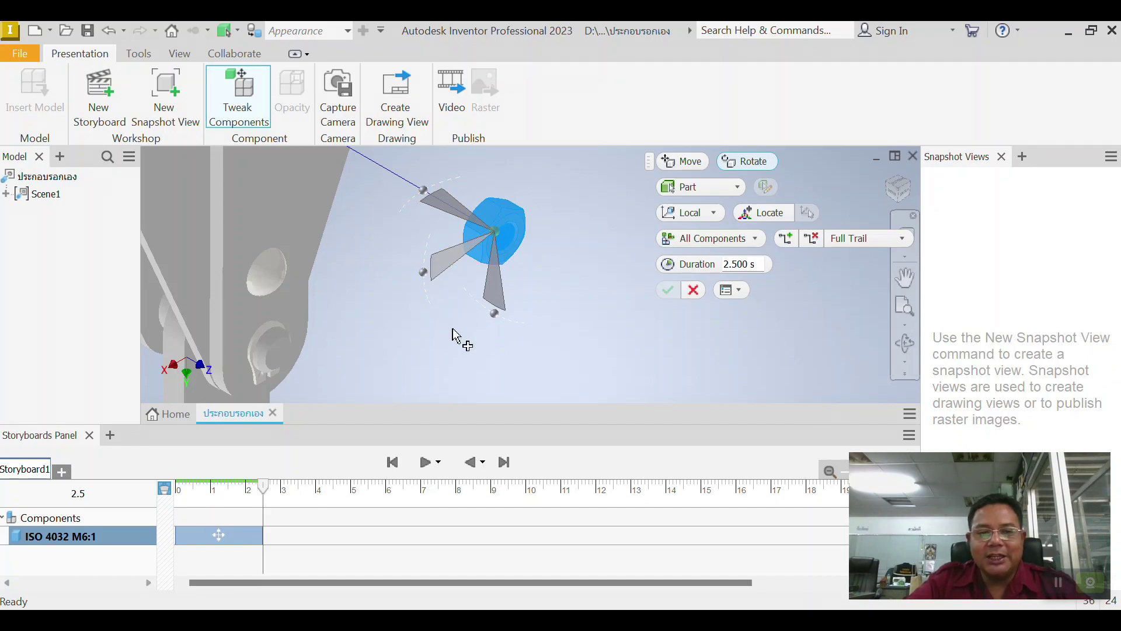
left_click(451, 266)
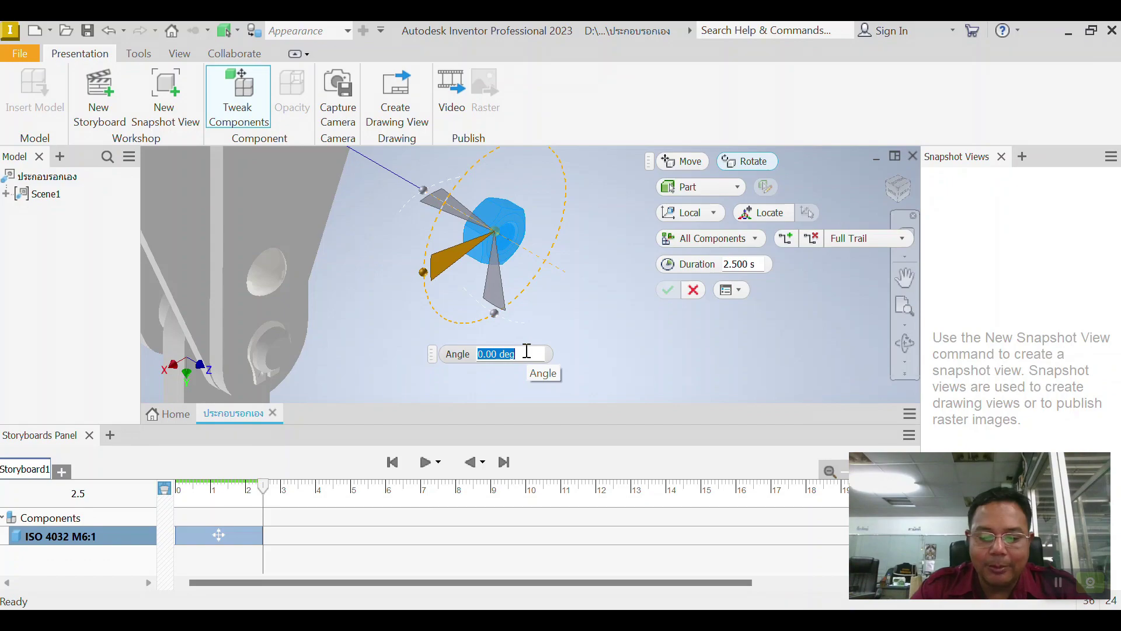
type("36")
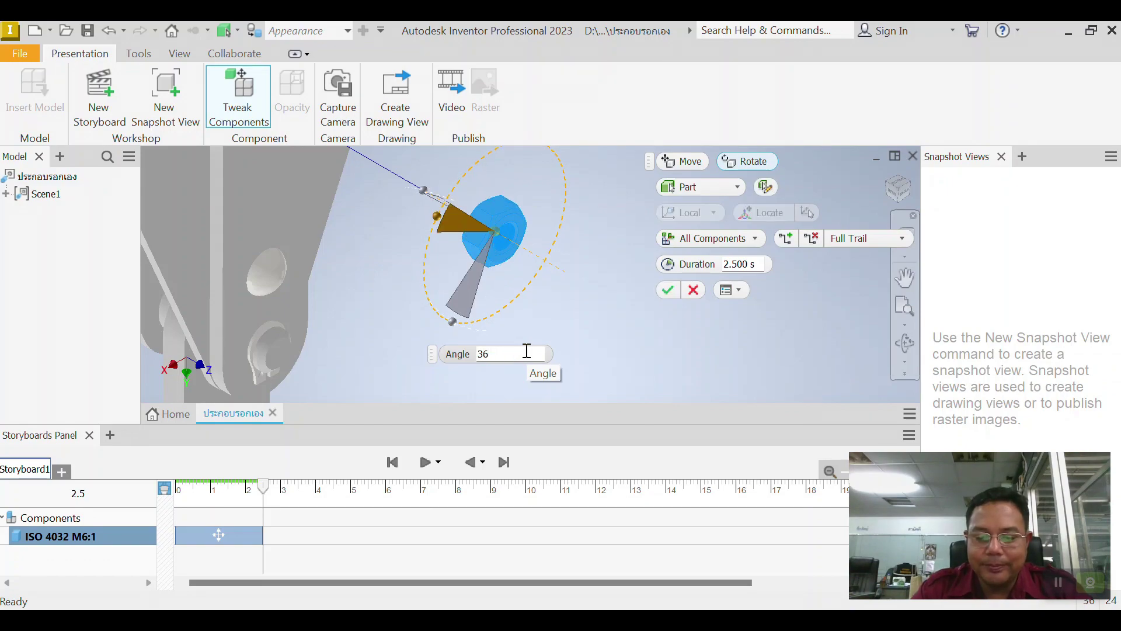
type("0")
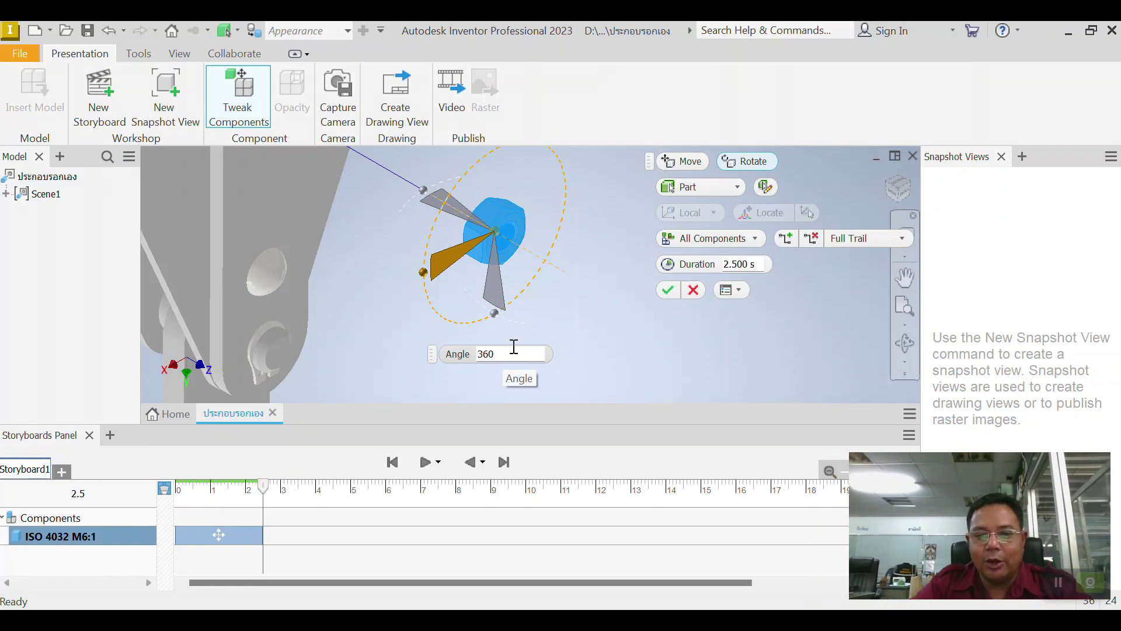
left_click(669, 290)
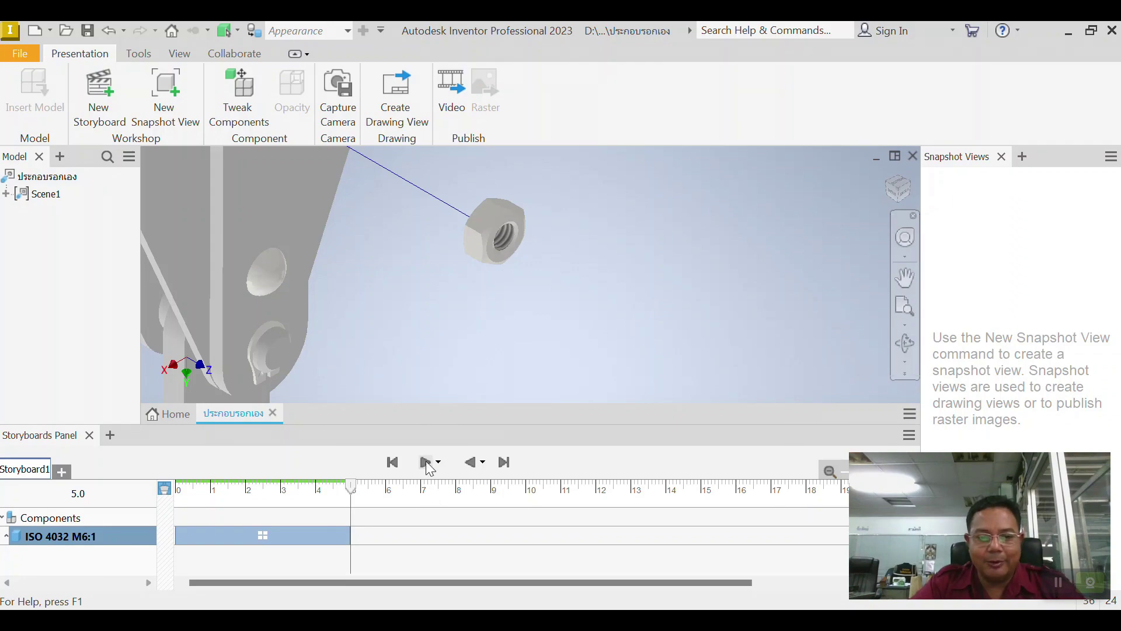
- Play the storyboard animation and examine the movement and rotation direction of the M6 nut
middle_click_drag(506, 338, 551, 401)
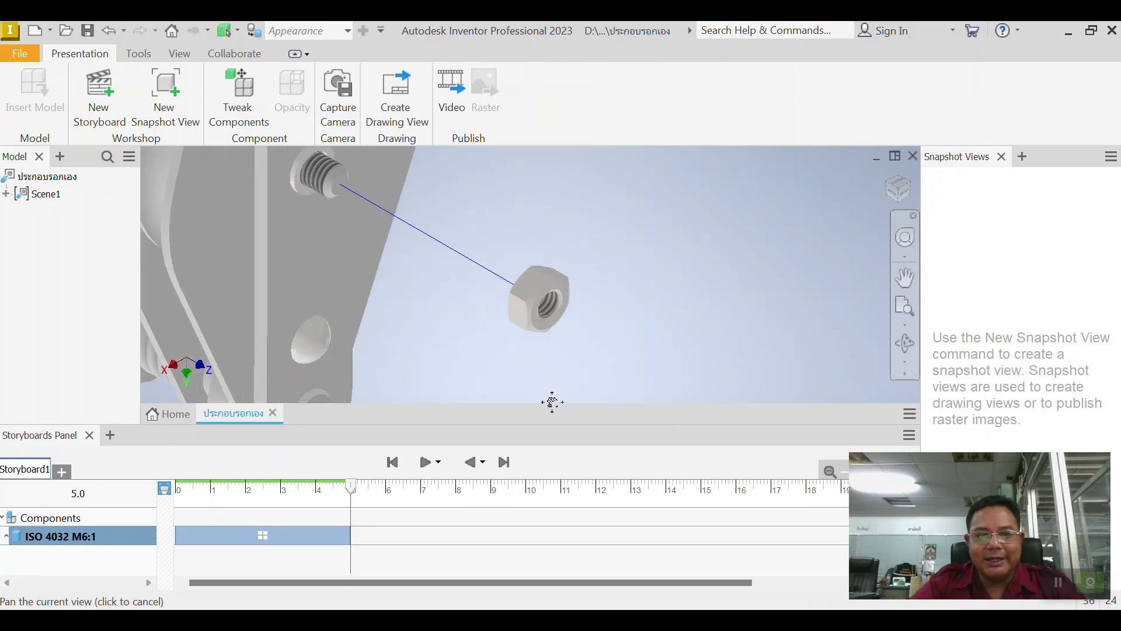
left_click(425, 462)
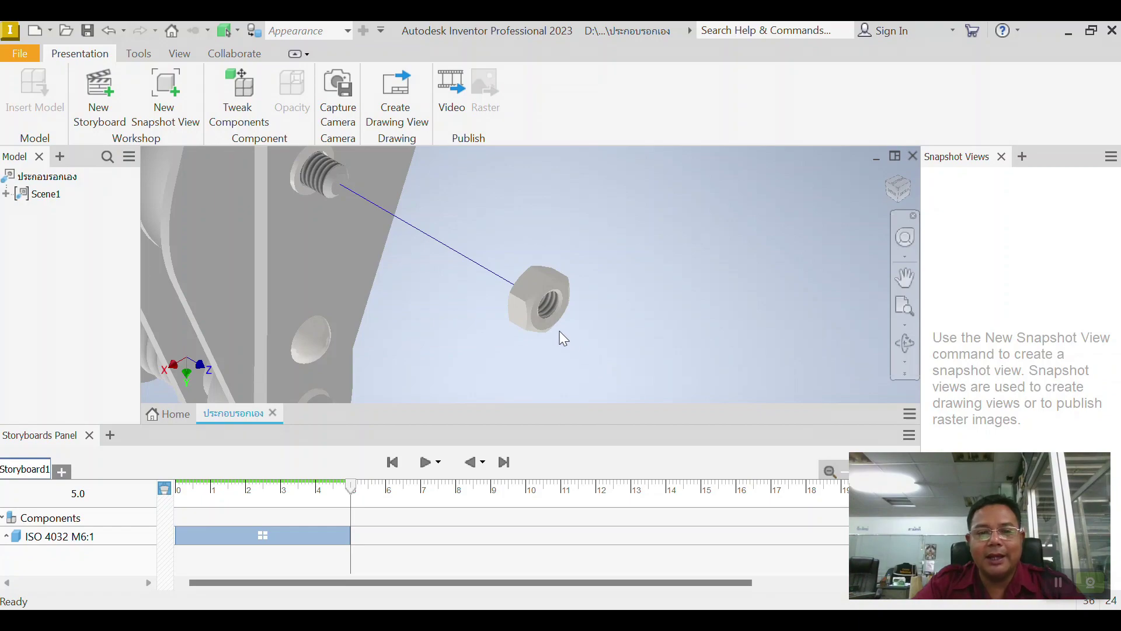
left_click(554, 309)
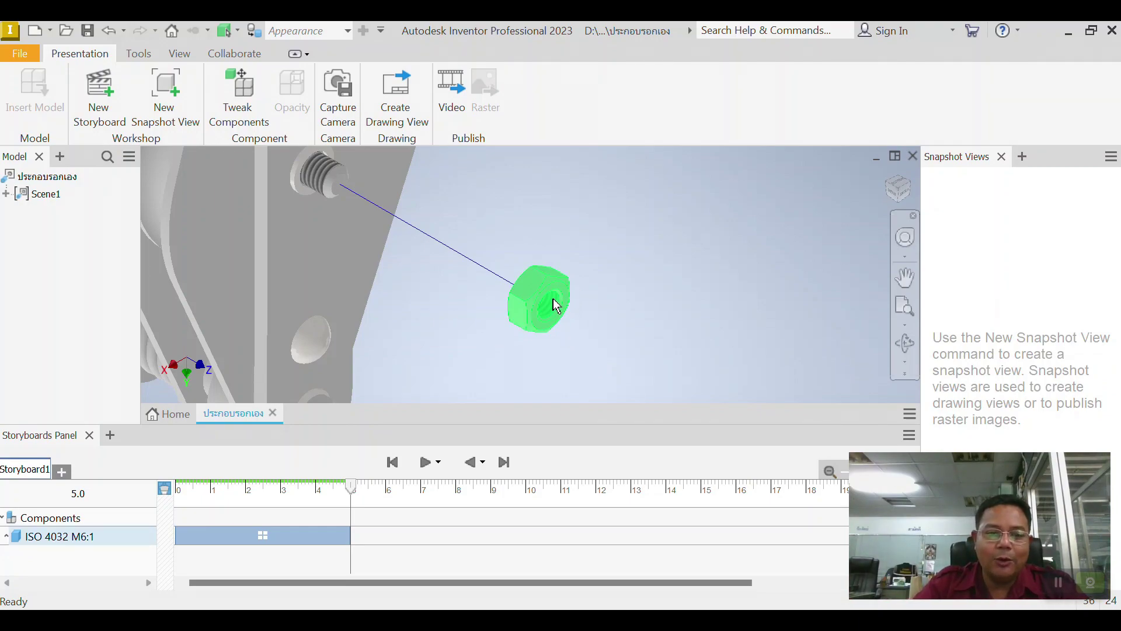
left_click(500, 305)
left_click(514, 313)
left_click(389, 313)
left_click(555, 324)
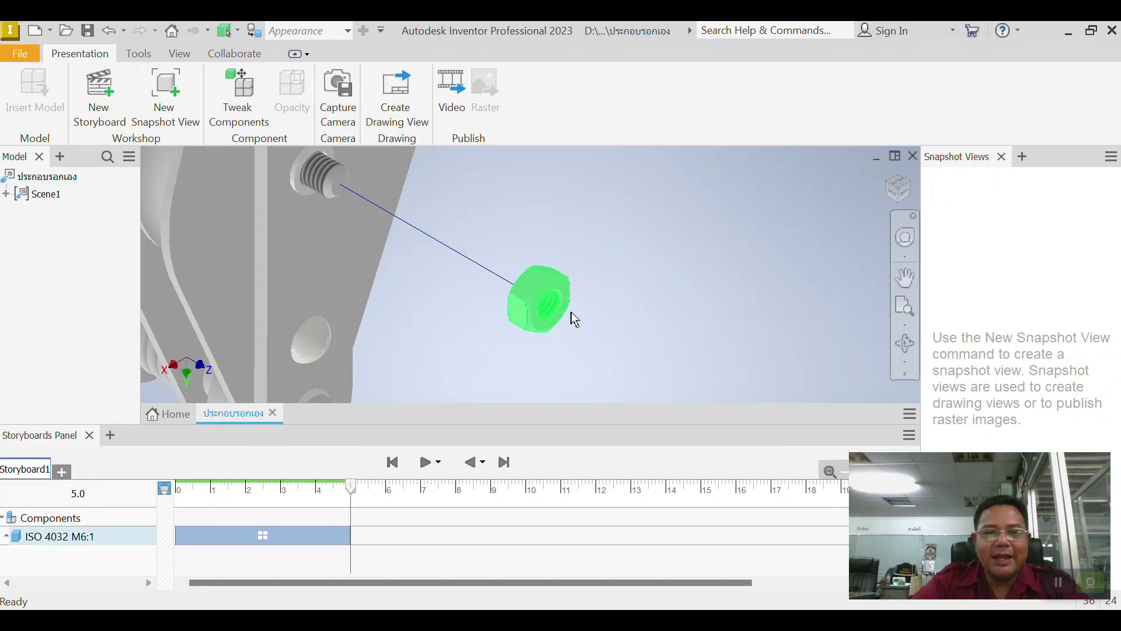
left_click(420, 290)
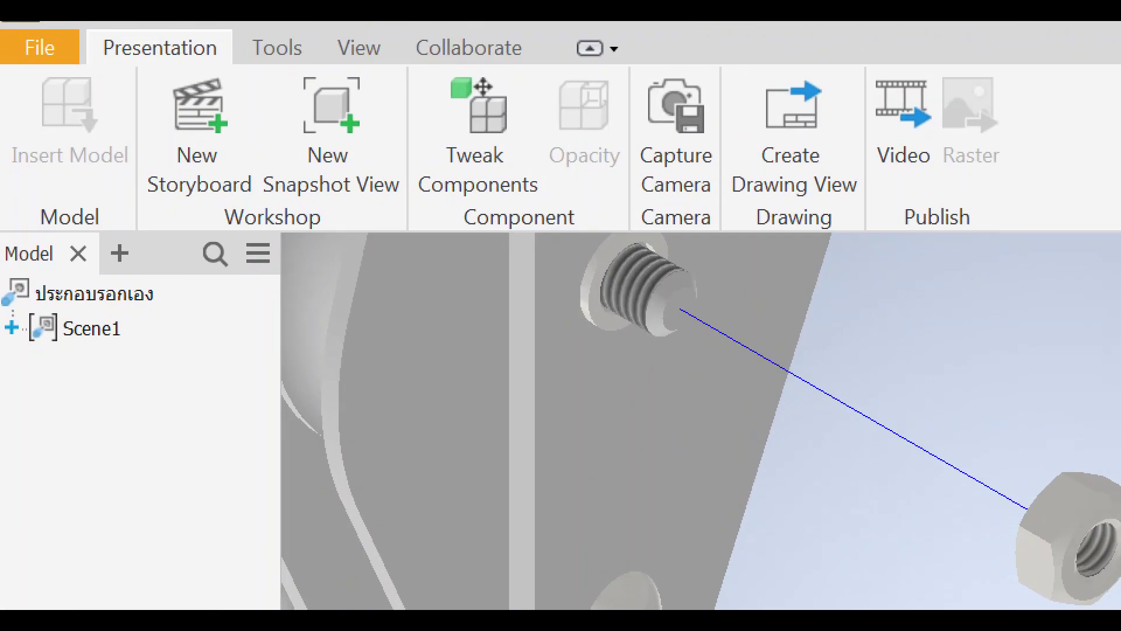
- Expand Scene1 and its Tweaks folder in the model tree to list the nut's tweaks
mouse_move(128, 271)
left_mouse_down()
mouse_move(5, 294)
mouse_move(225, 557)
mouse_move(102, 269)
left_mouse_up()
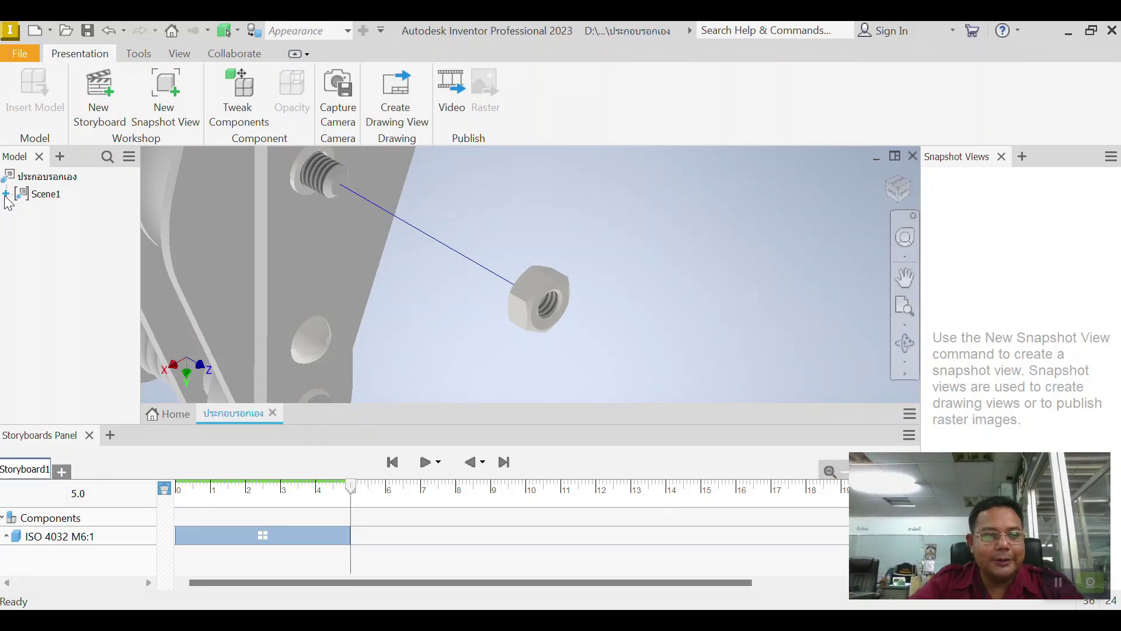
left_click(6, 194)
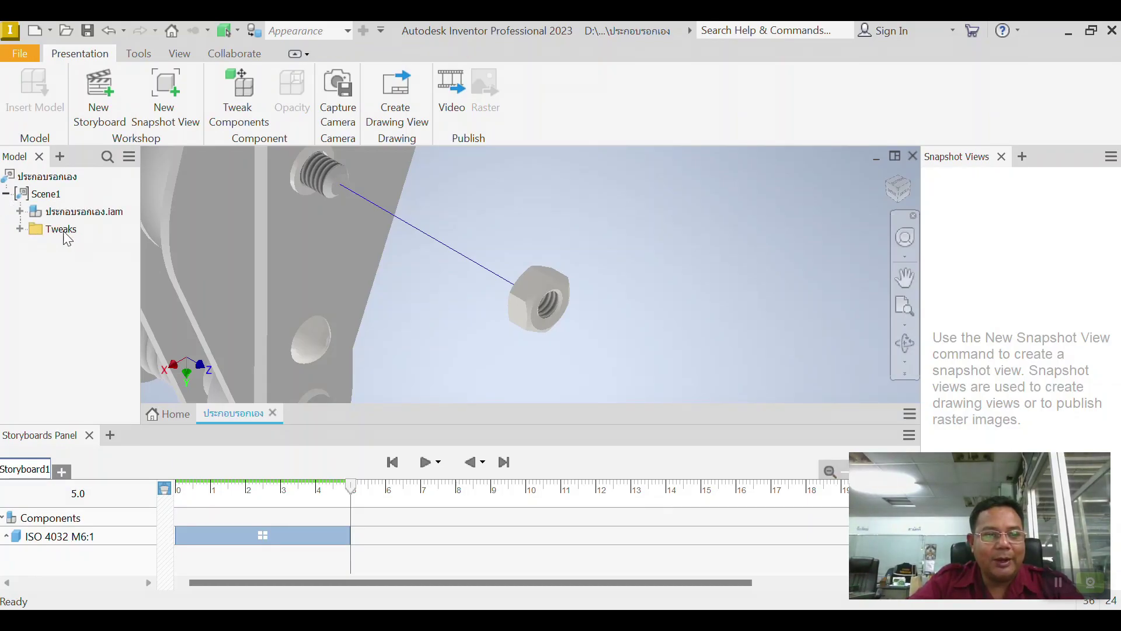
left_click(20, 229)
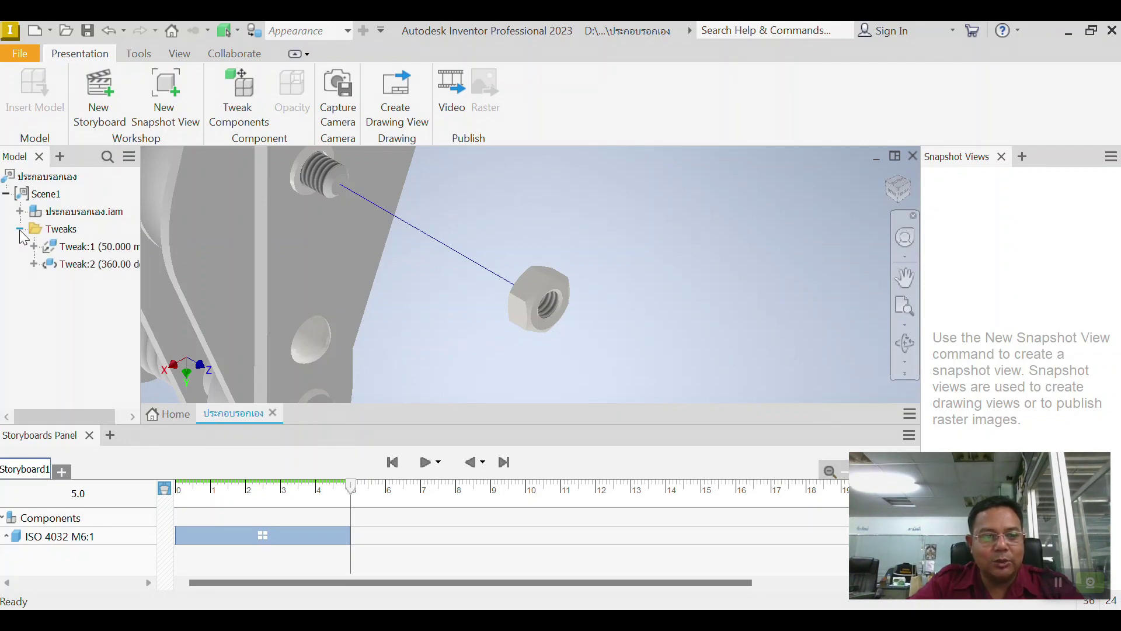
- Try to change the angle of the nut's rotation tweak, Tweak:2, to -360 degrees
left_click(117, 270)
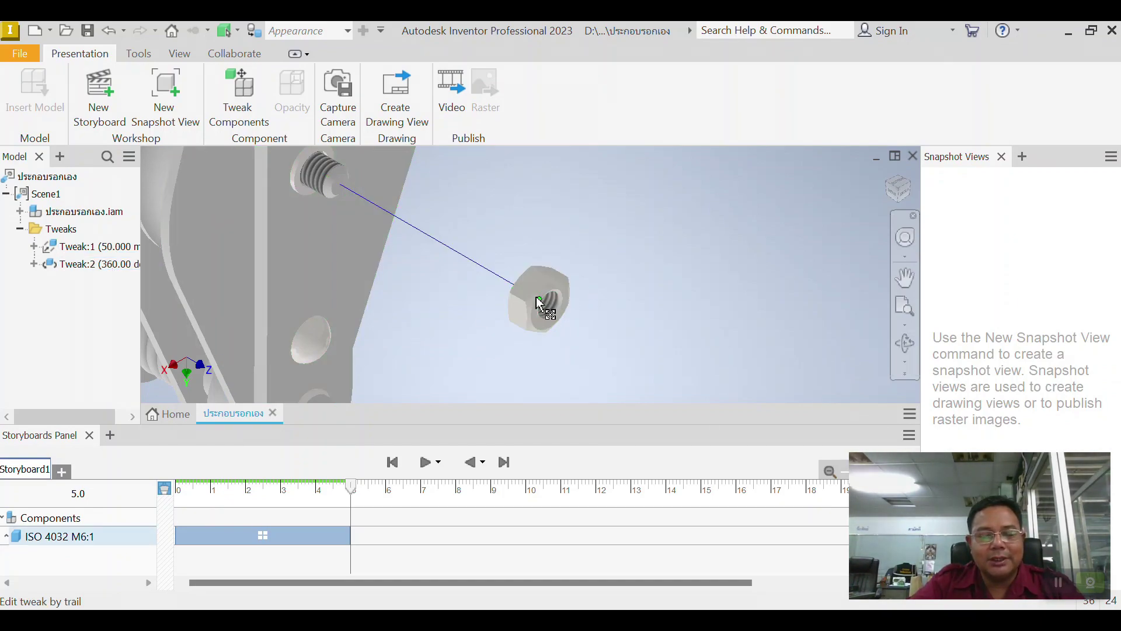
key("Escape")
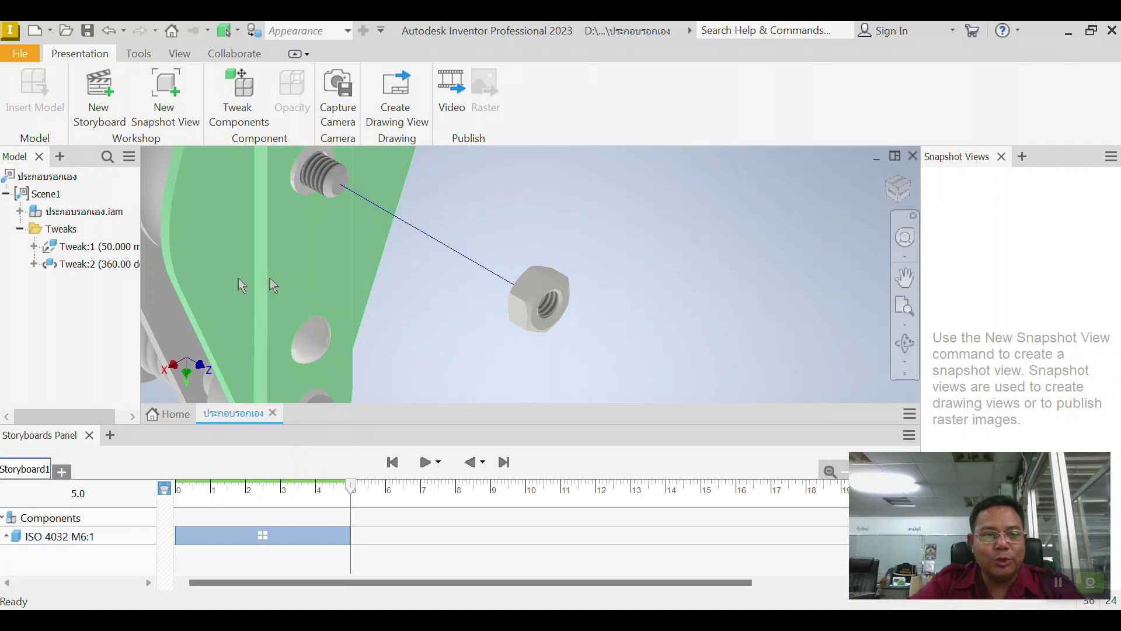
left_click(109, 266)
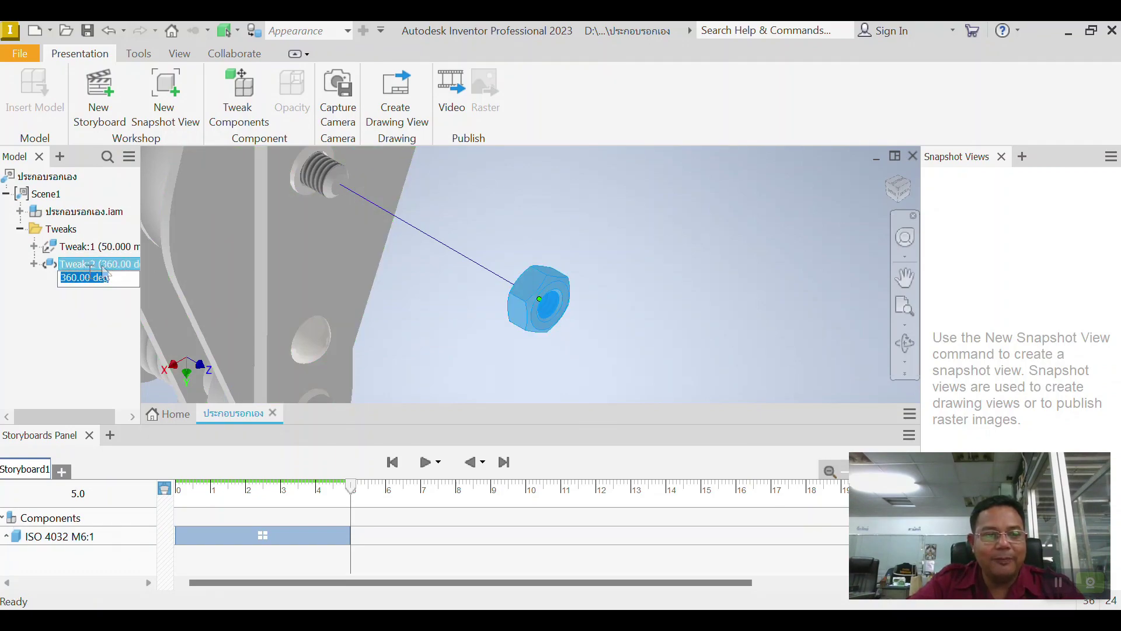
left_click(65, 281)
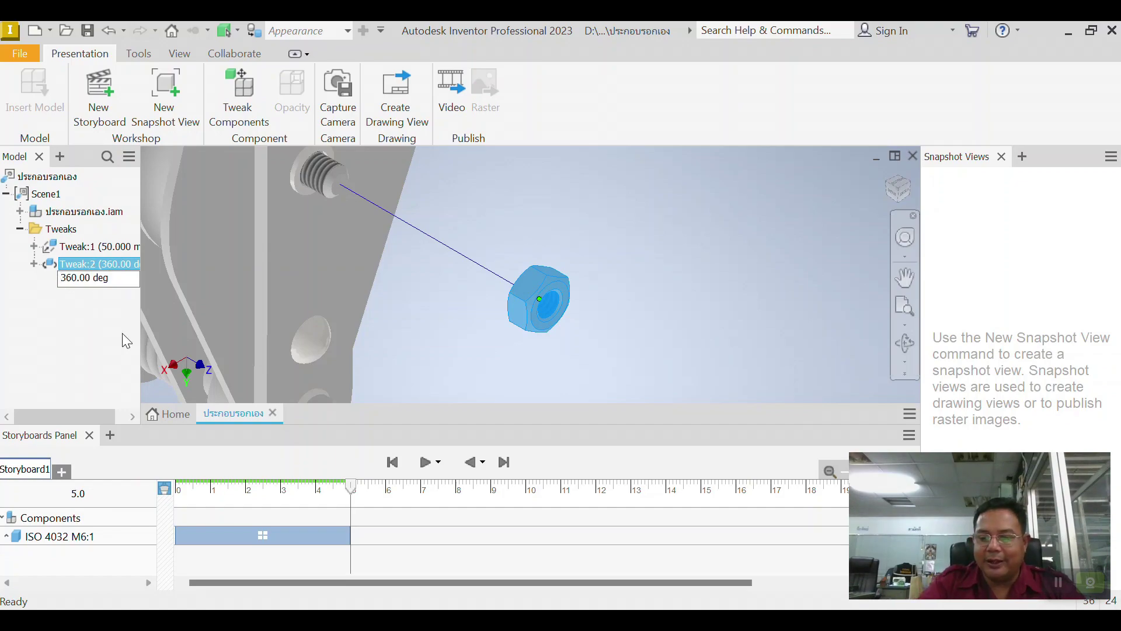
type("-")
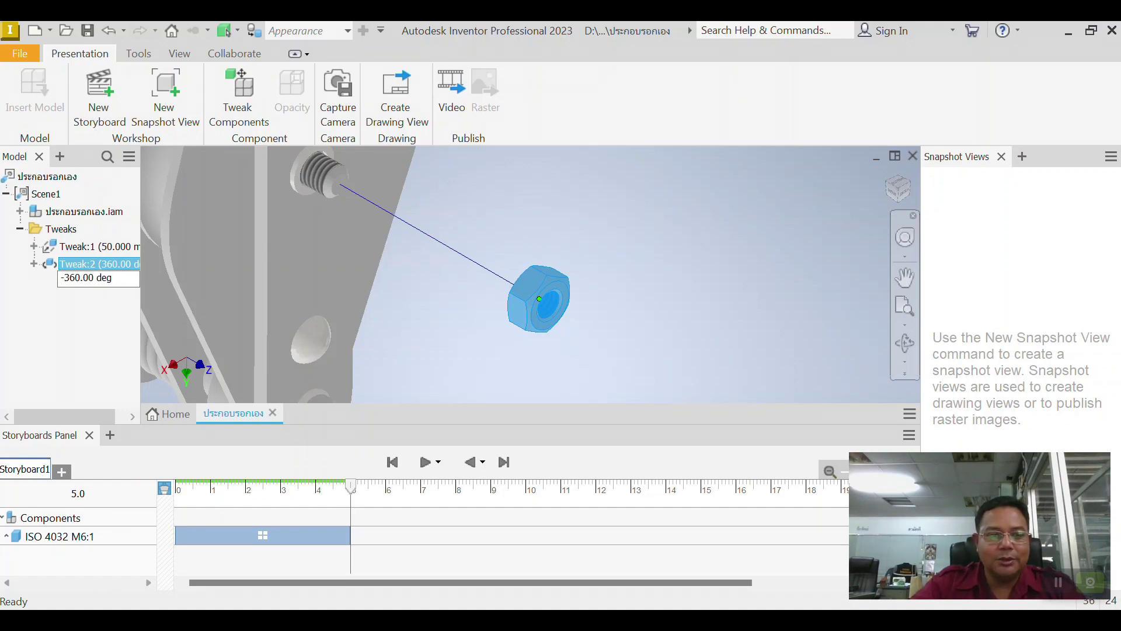
left_click(76, 333)
- Reverse the nut's rotation by setting the angle of Tweak:2 to -360 degrees
left_click(104, 267)
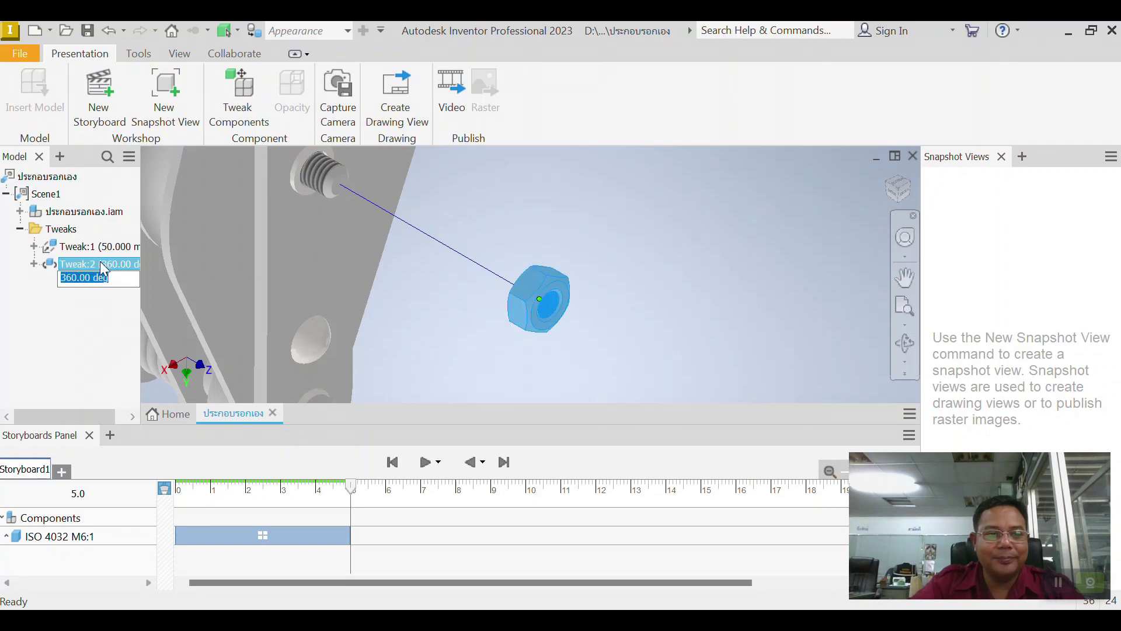
left_click(62, 279)
type("-")
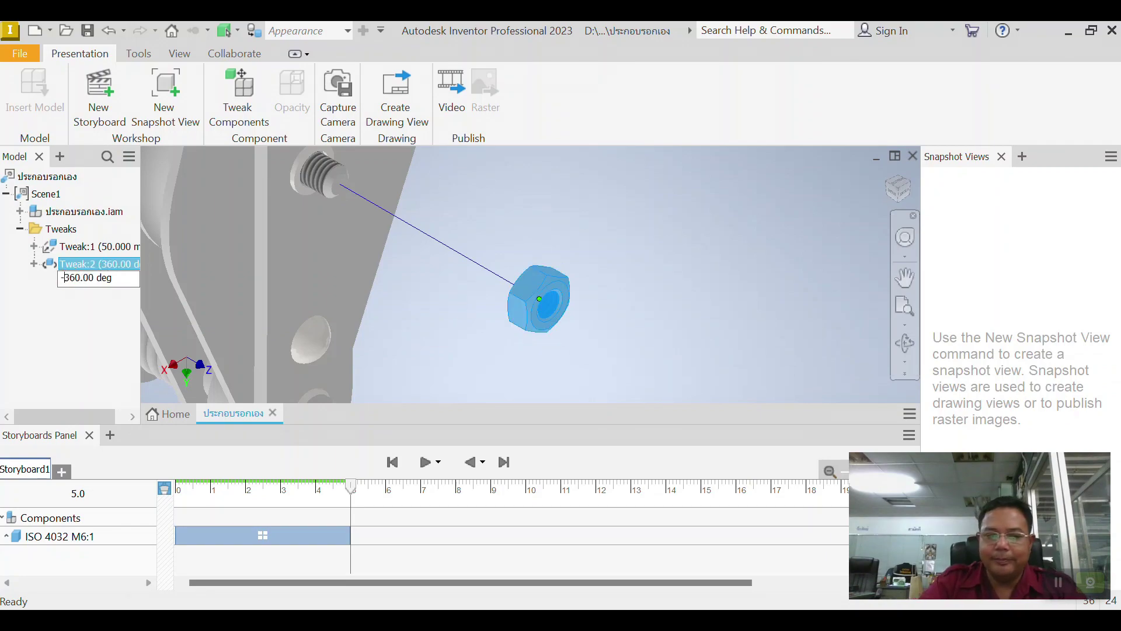
key("Return")
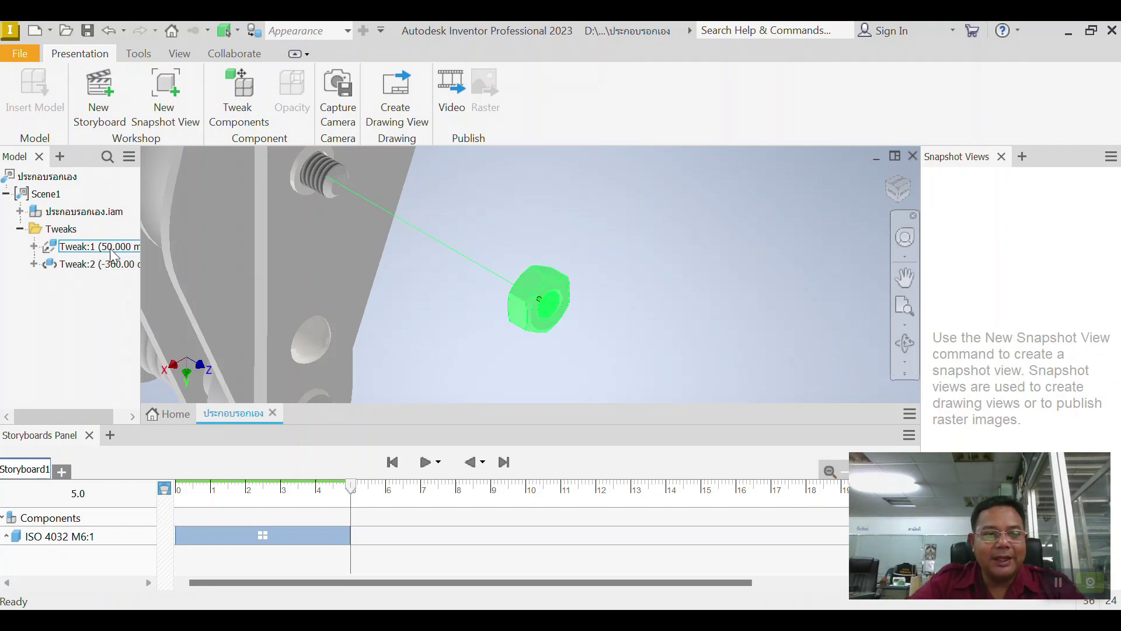
left_click(420, 260)
left_click(508, 282)
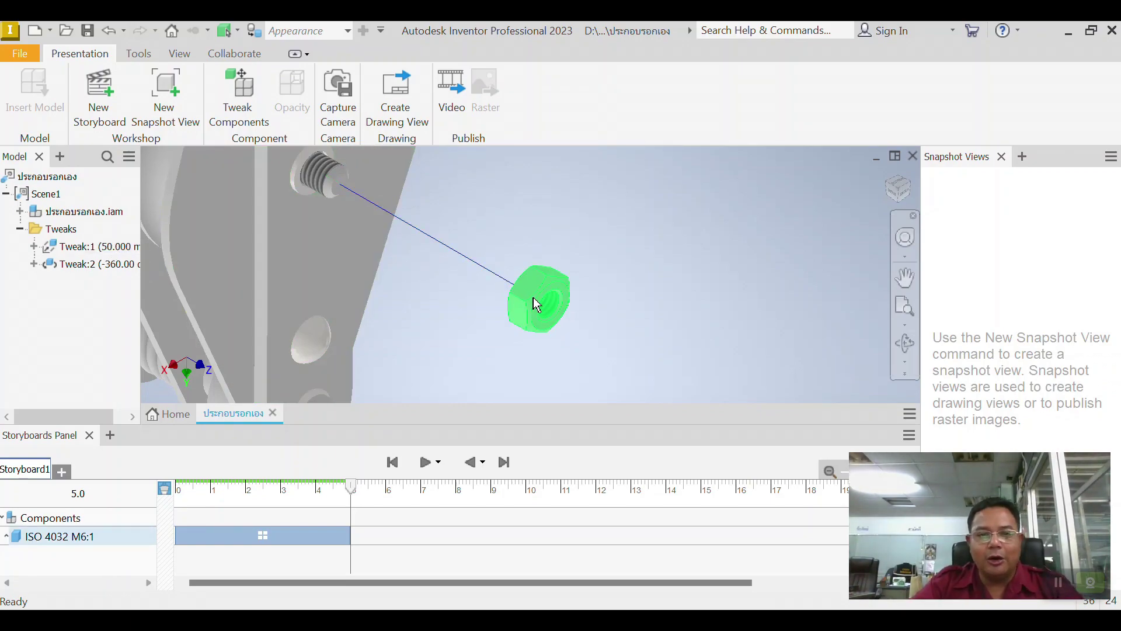
left_click(432, 280)
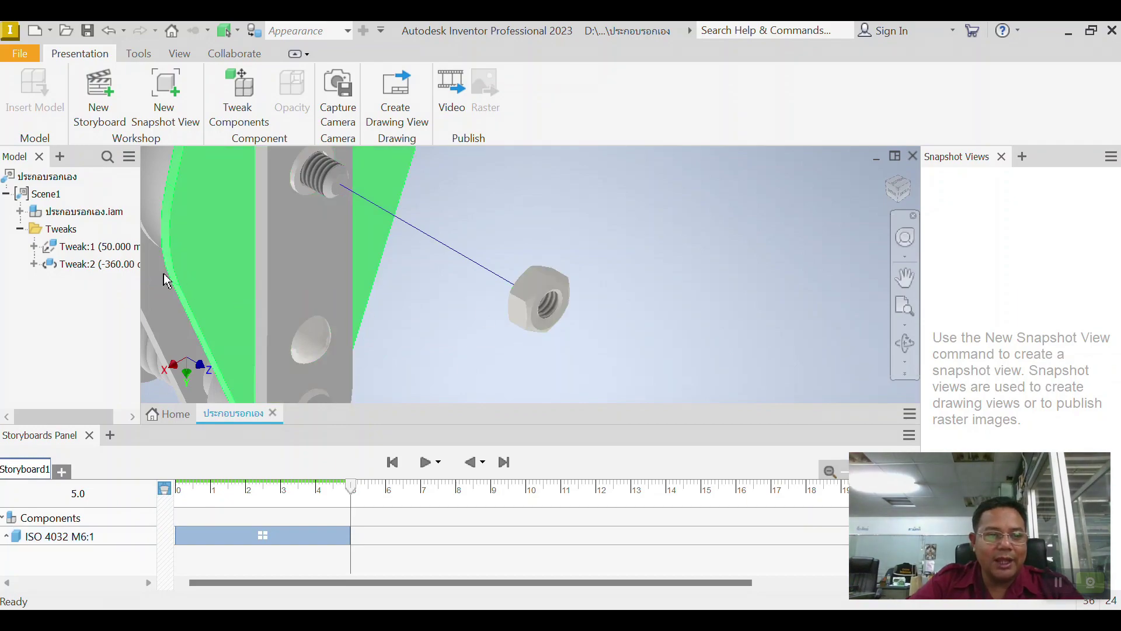
- Set the distance of the nut's move tweak, Tweak:1, to 30 mm
left_click(108, 248)
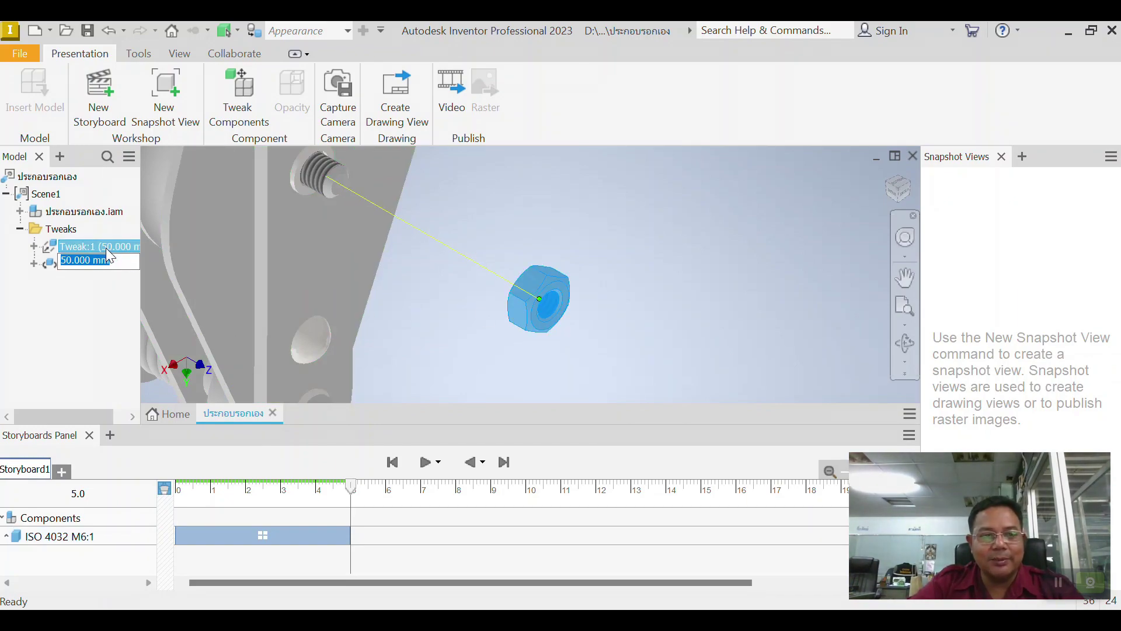
type("30")
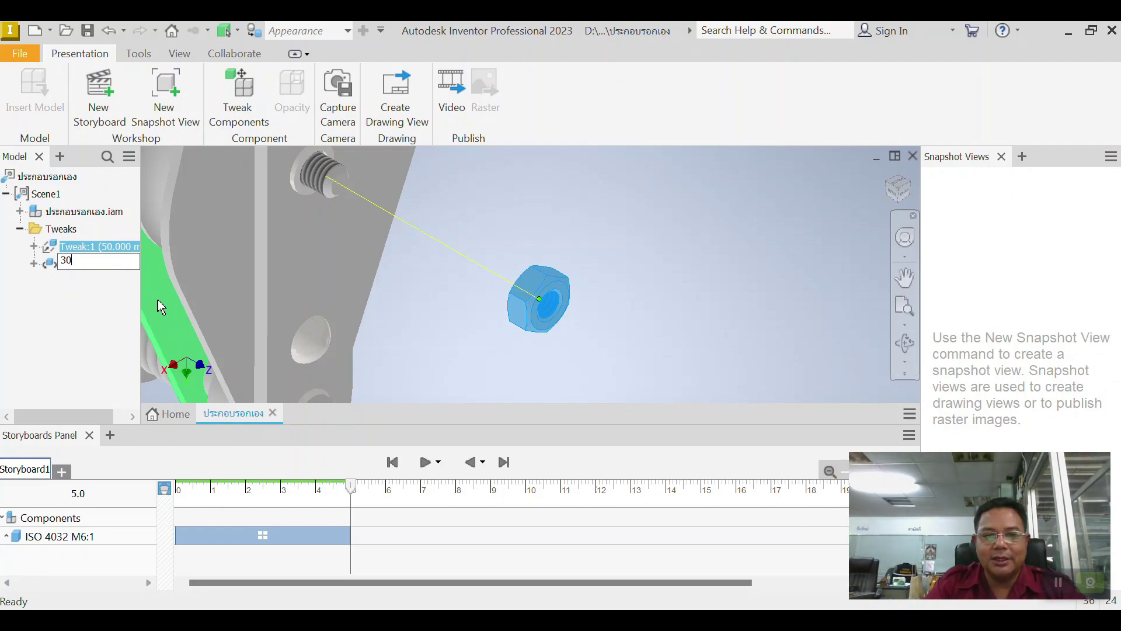
key("Return")
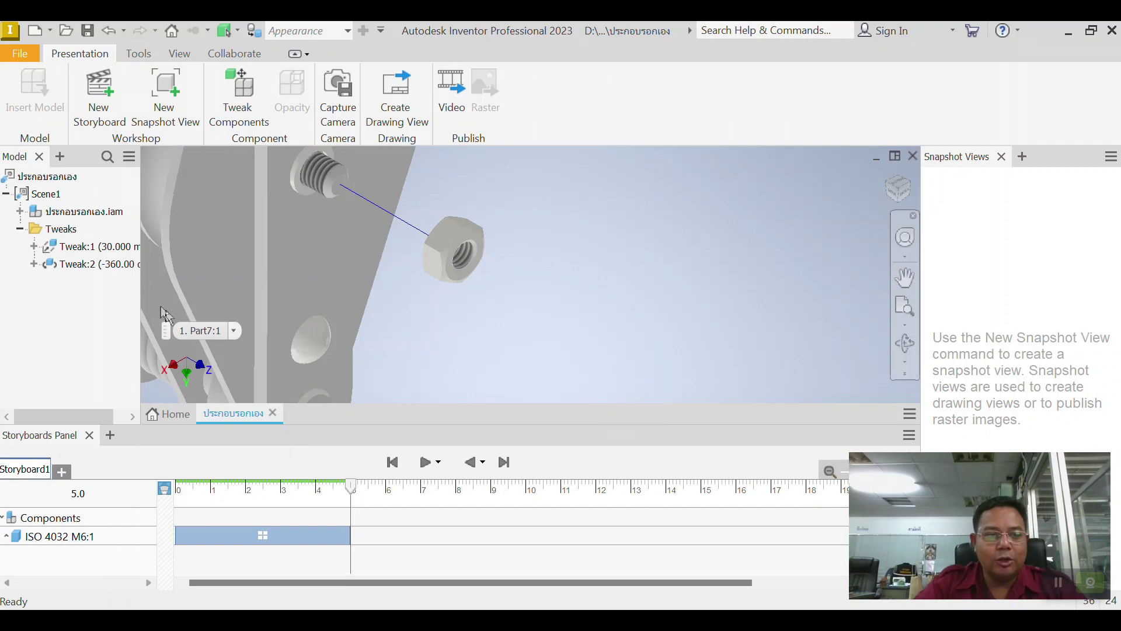
- Set the distance of the nut's move tweak, Tweak:1, to 100 mm
left_click(113, 248)
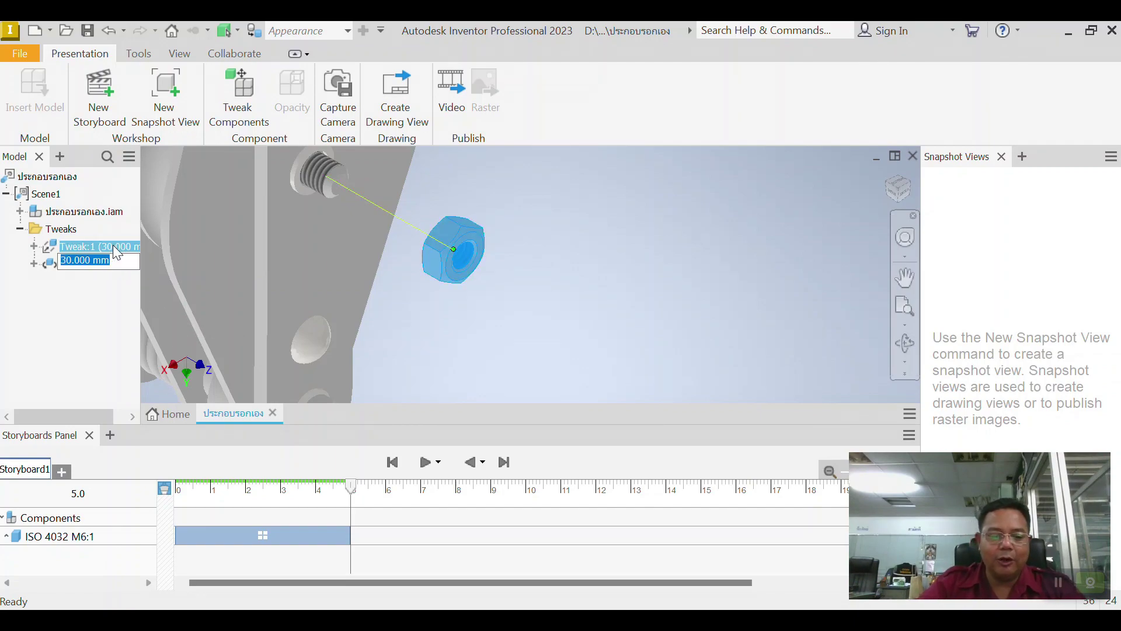
type("100")
key("Return")
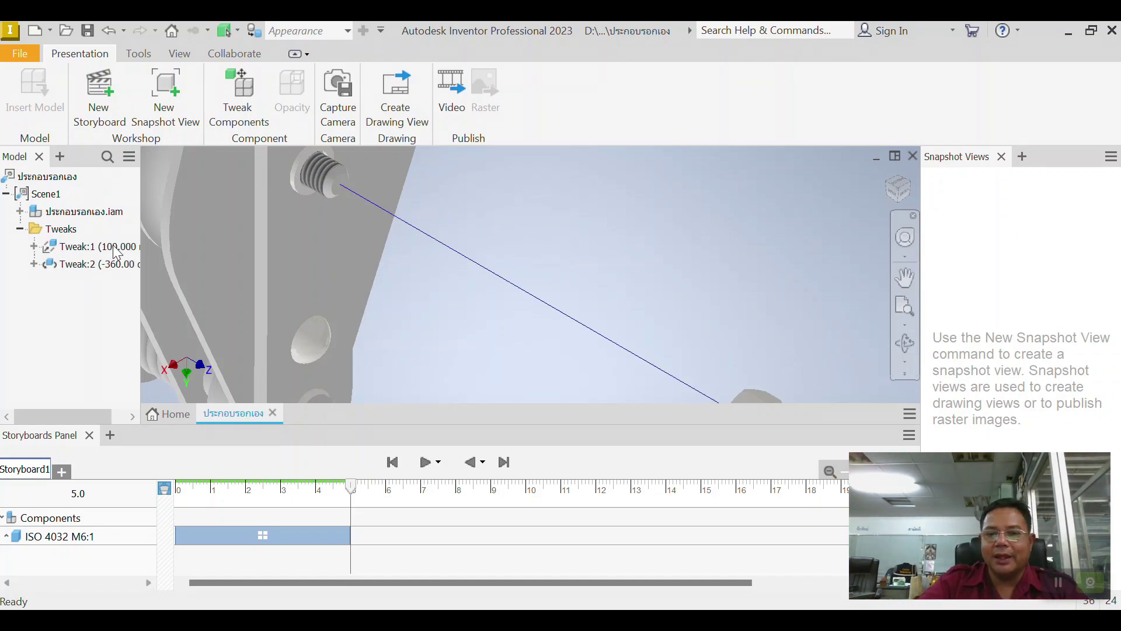
scroll(444, 248, "down", 3)
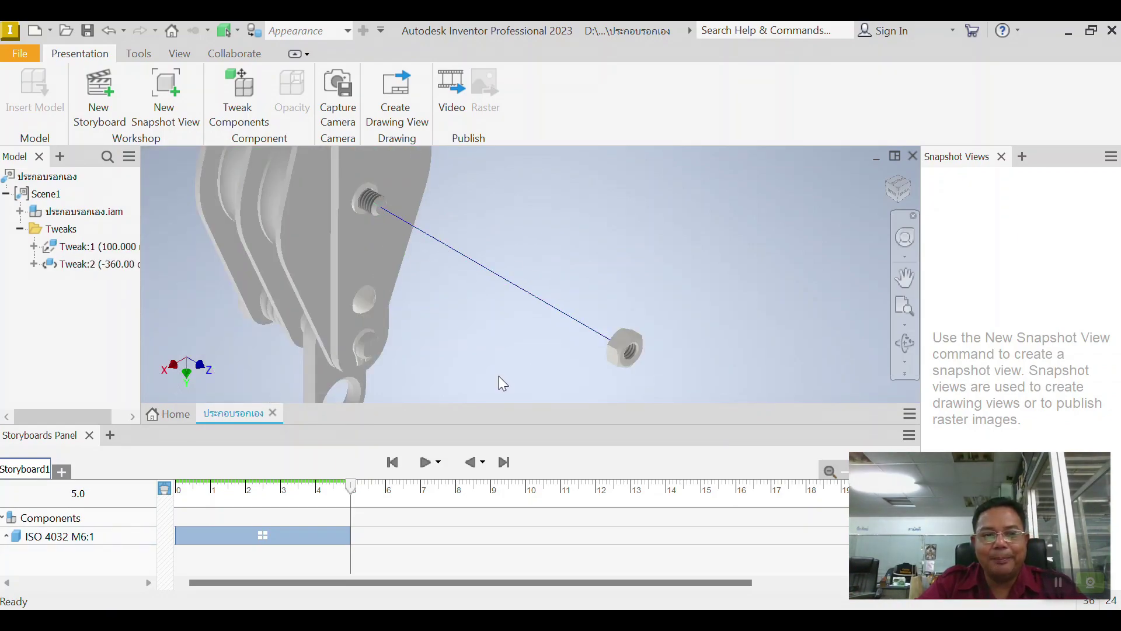
- Set the distance of the nut's move tweak, Tweak:1, to 50 mm
left_click(129, 250)
type("50")
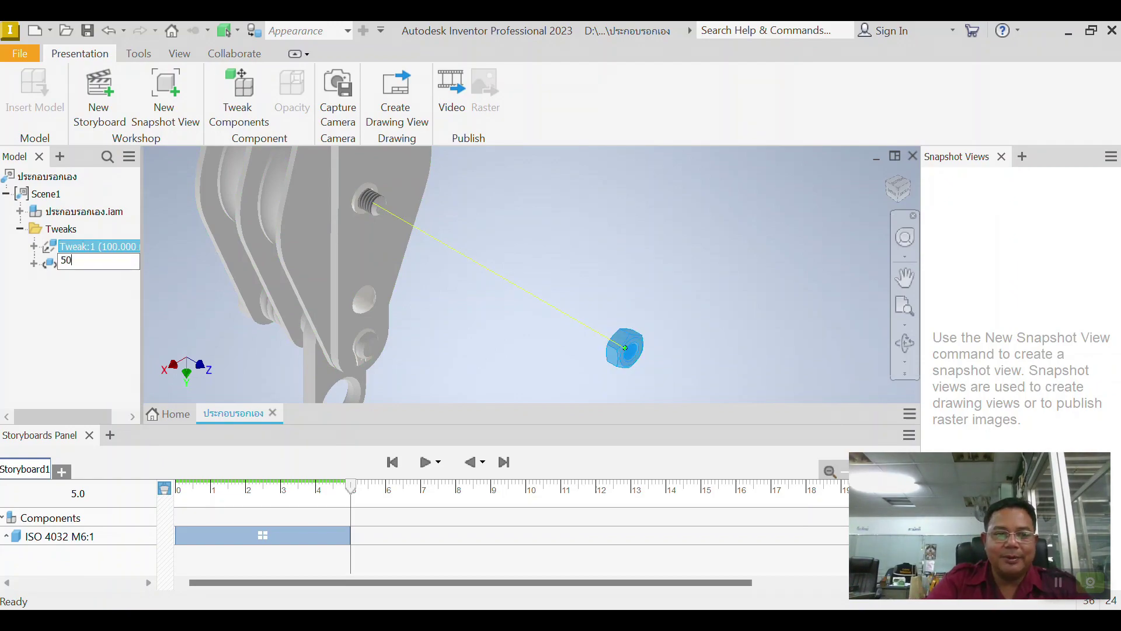
key("Return")
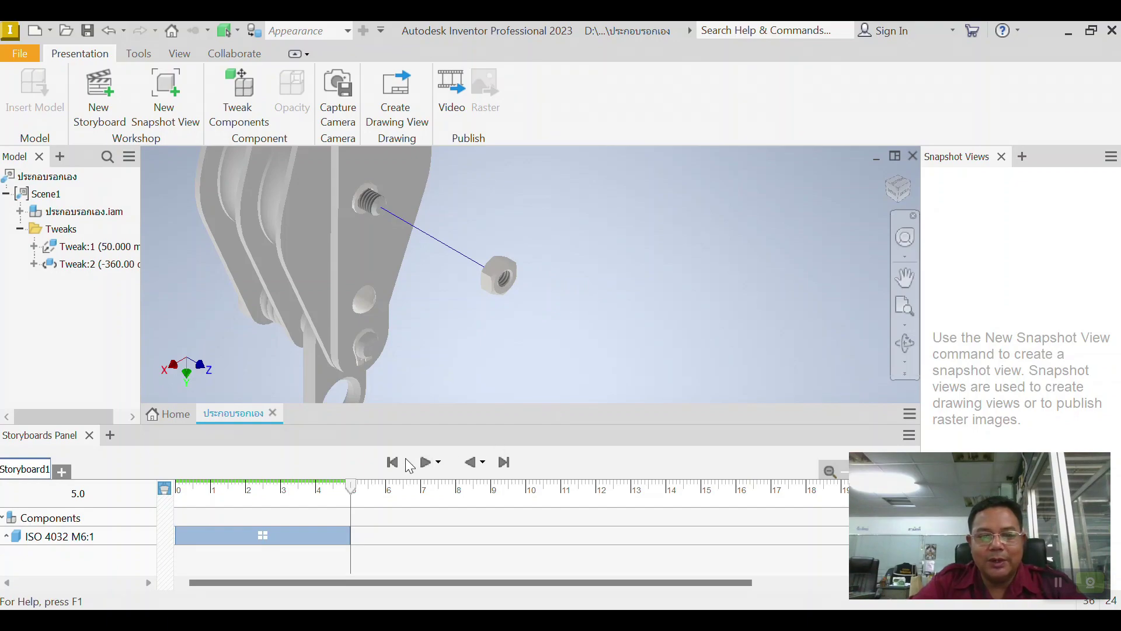
- Align the start time of the nut's rotate tweak with its move tweak at 0 s in the storyboard and play it
left_click(428, 462)
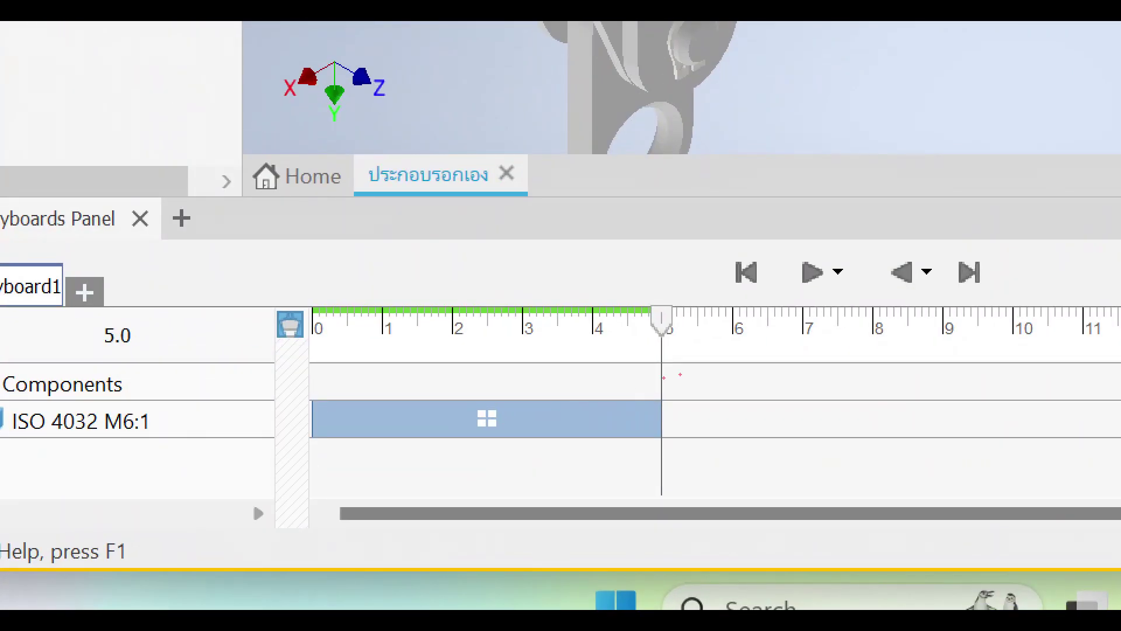
mouse_move(709, 367)
left_mouse_down()
mouse_move(303, 357)
mouse_move(249, 403)
mouse_move(282, 470)
mouse_move(556, 504)
mouse_move(770, 435)
mouse_move(709, 366)
left_mouse_up()
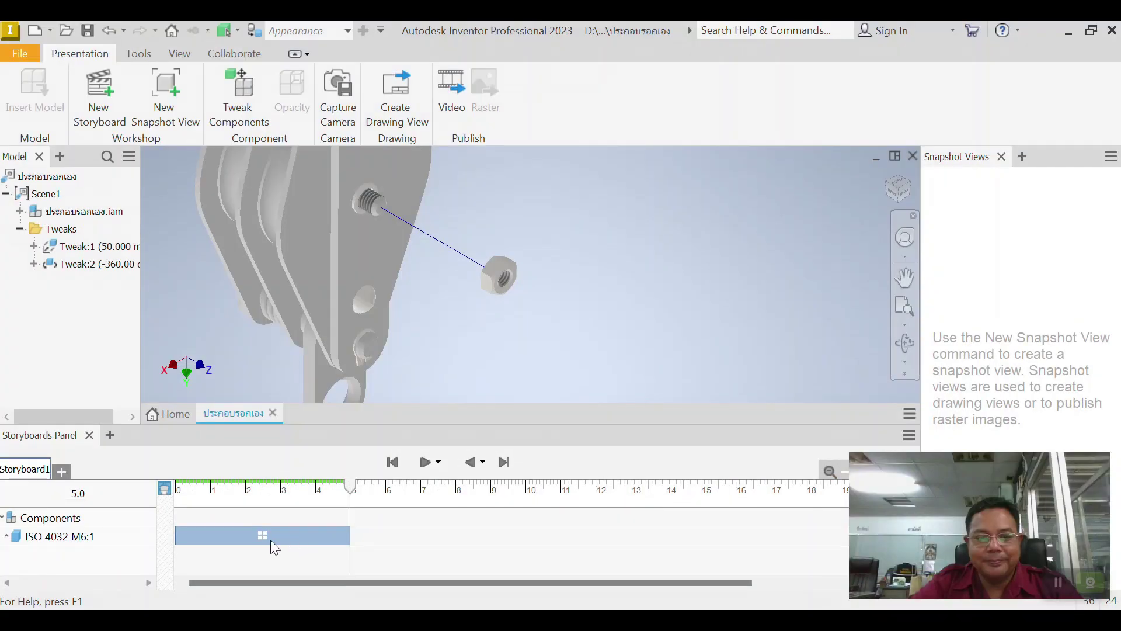
left_click(504, 426)
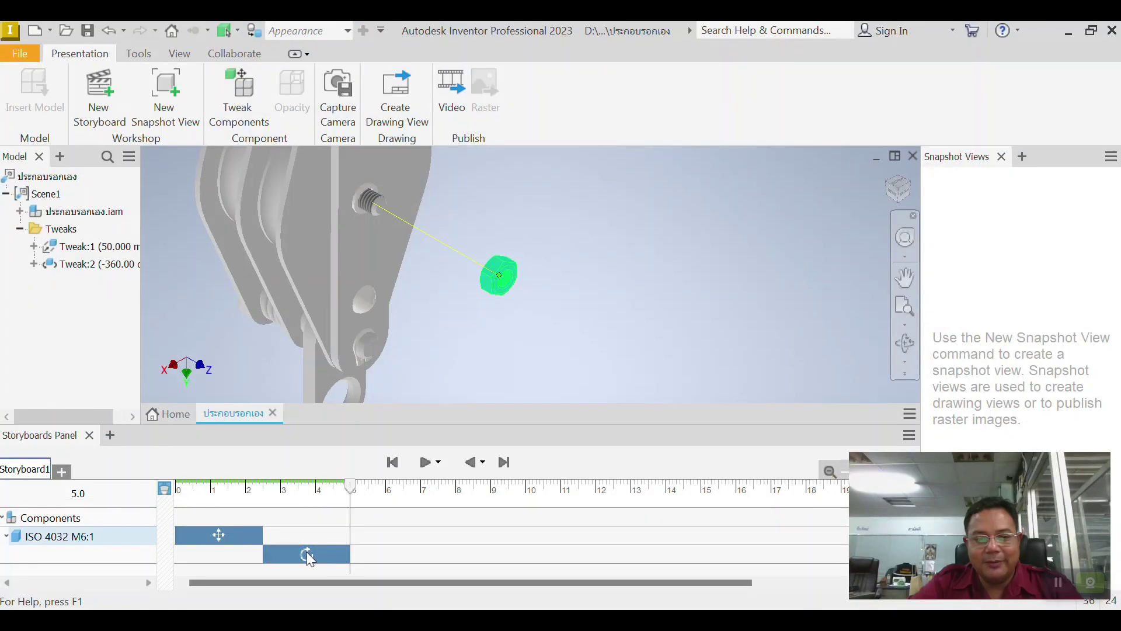
right_click(541, 459)
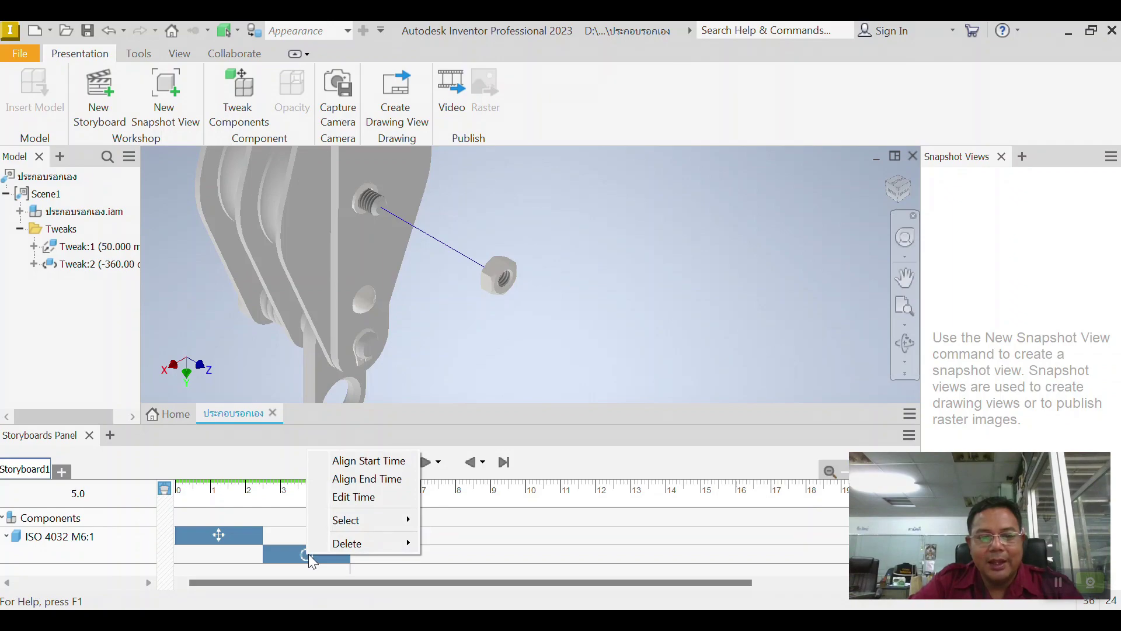
left_click(393, 462)
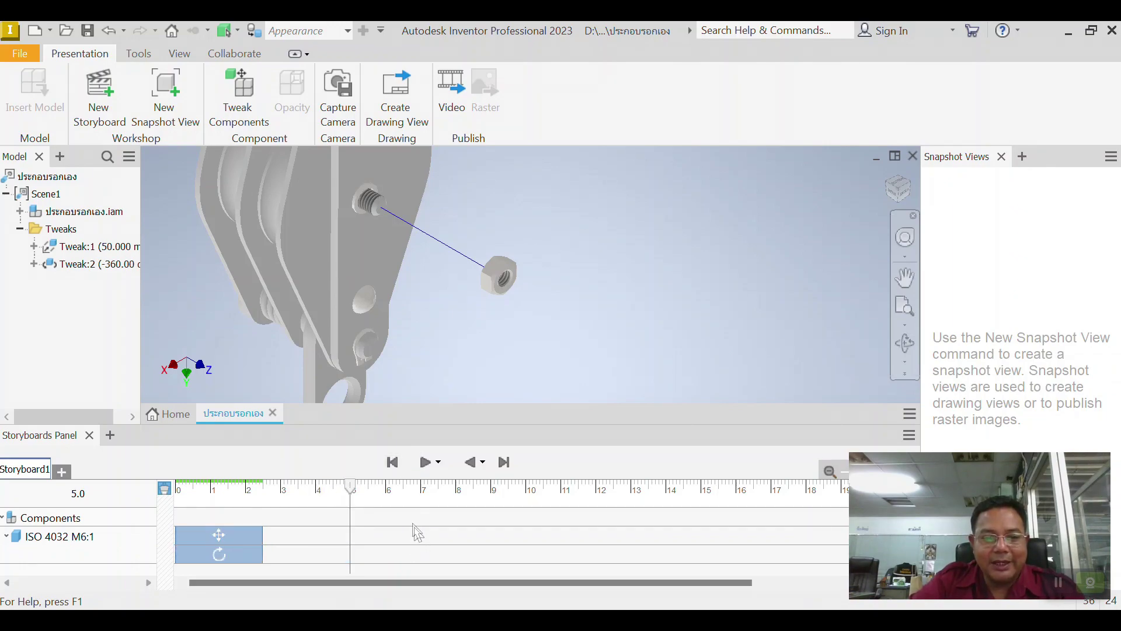
left_click(426, 462)
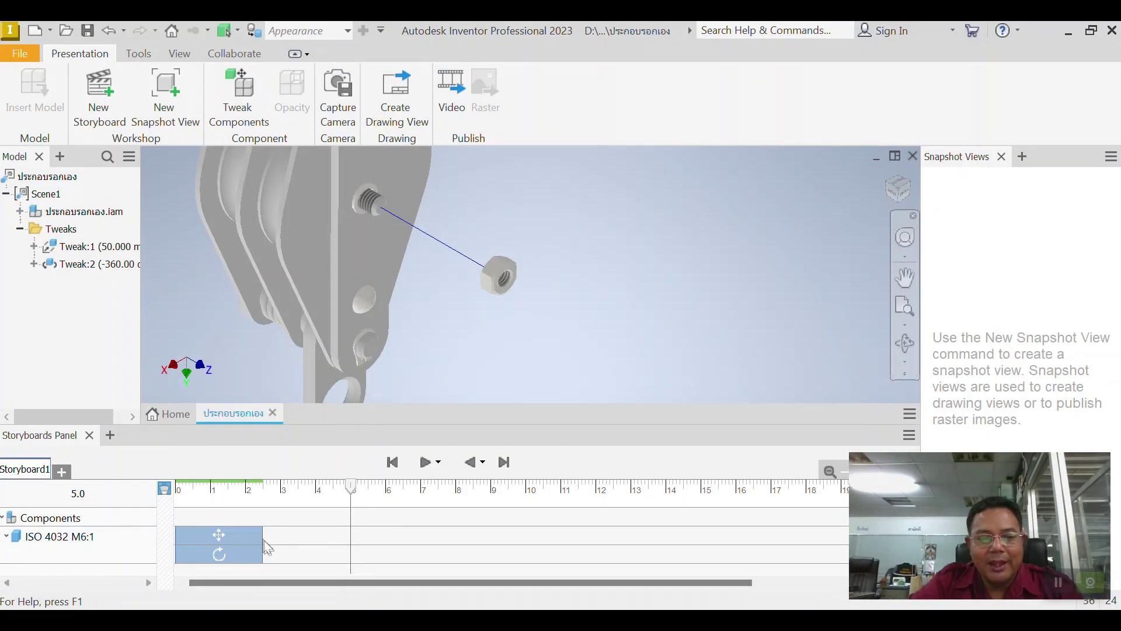
- Extend the nut's move and rotate actions to end at 5 s, and play the storyboard
left_click_drag(259, 536, 348, 525)
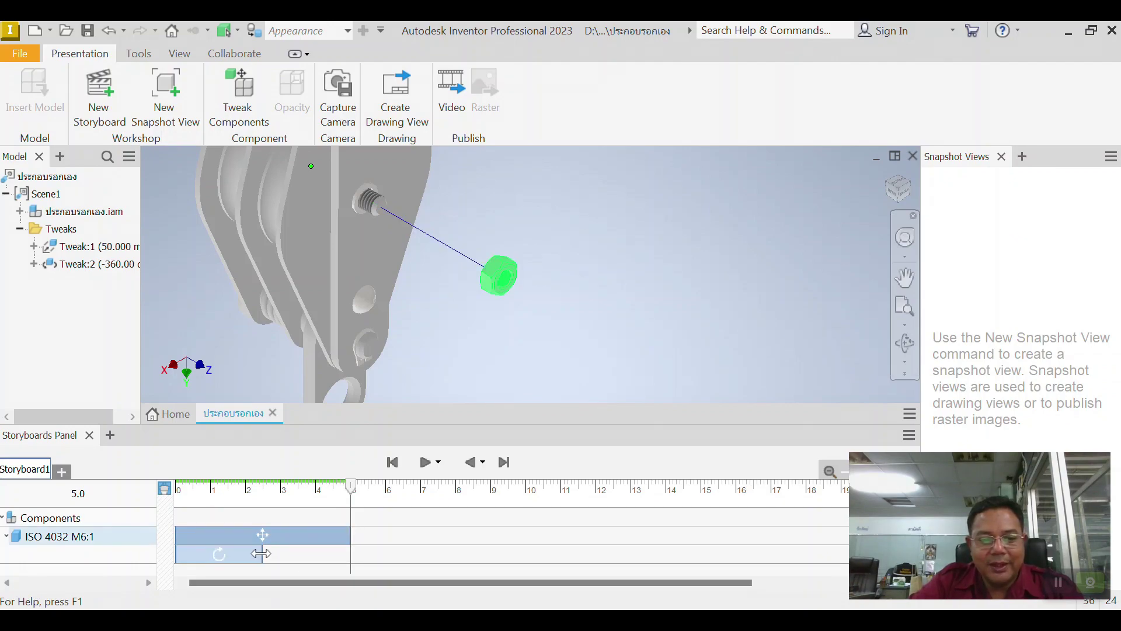
left_click_drag(262, 554, 348, 543)
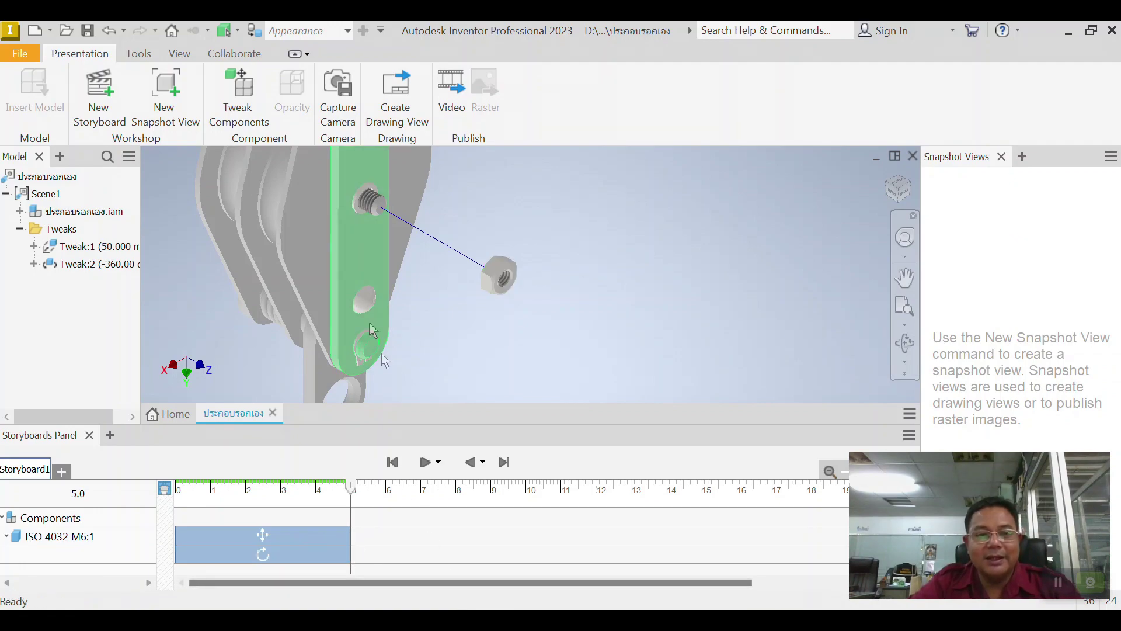
left_click(426, 462)
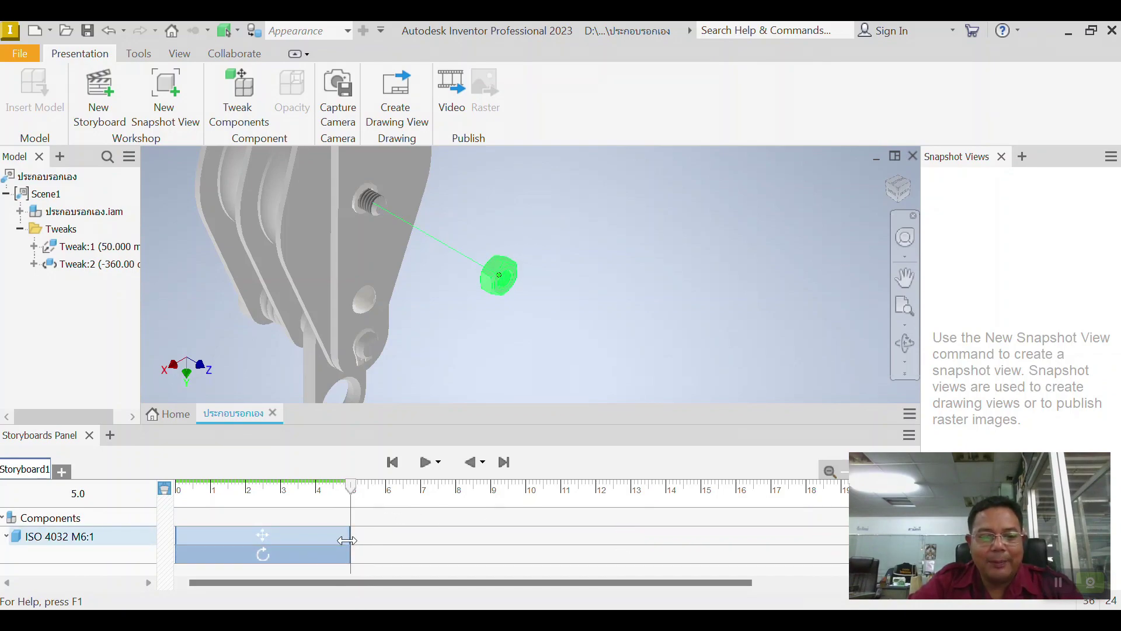
- Shorten the nut's move and rotate actions to end at about 1.3 s, and play the storyboard
left_click_drag(348, 537, 221, 536)
left_click_drag(349, 554, 221, 553)
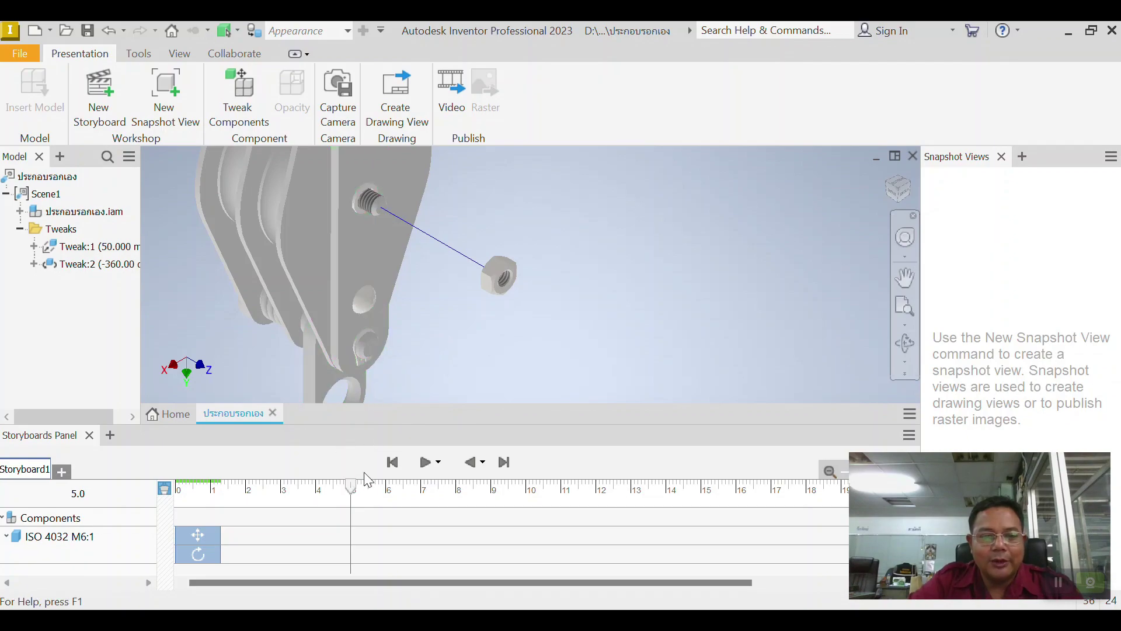
left_click(426, 463)
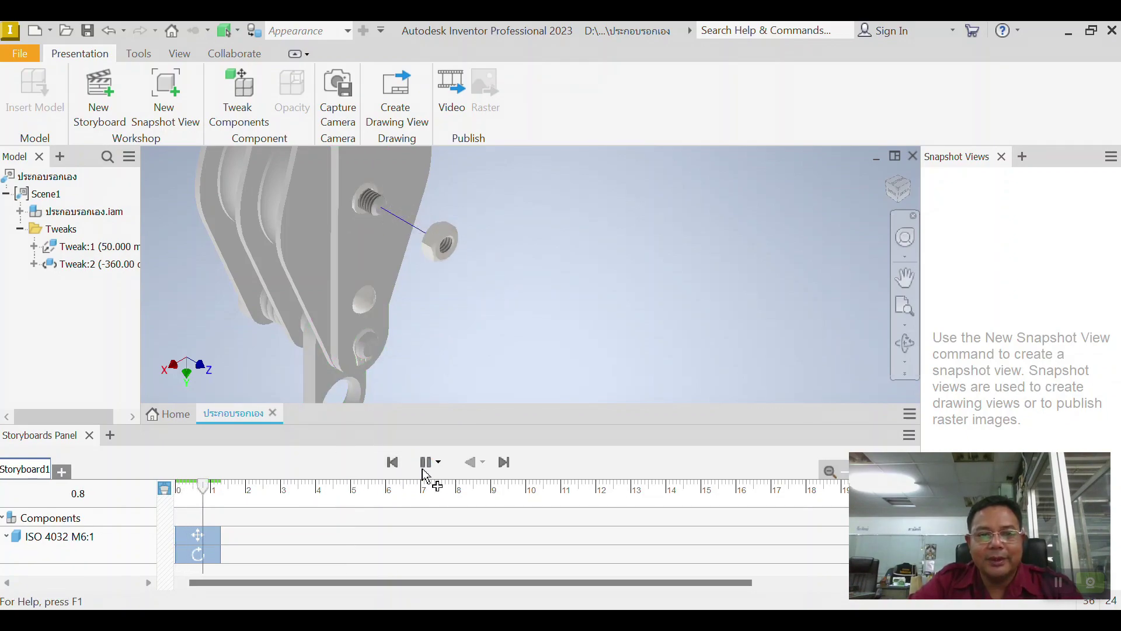
- Lengthen the nut's move and rotate actions to end at 4 s, and play the storyboard
left_click(220, 537)
left_click_drag(220, 537, 311, 533)
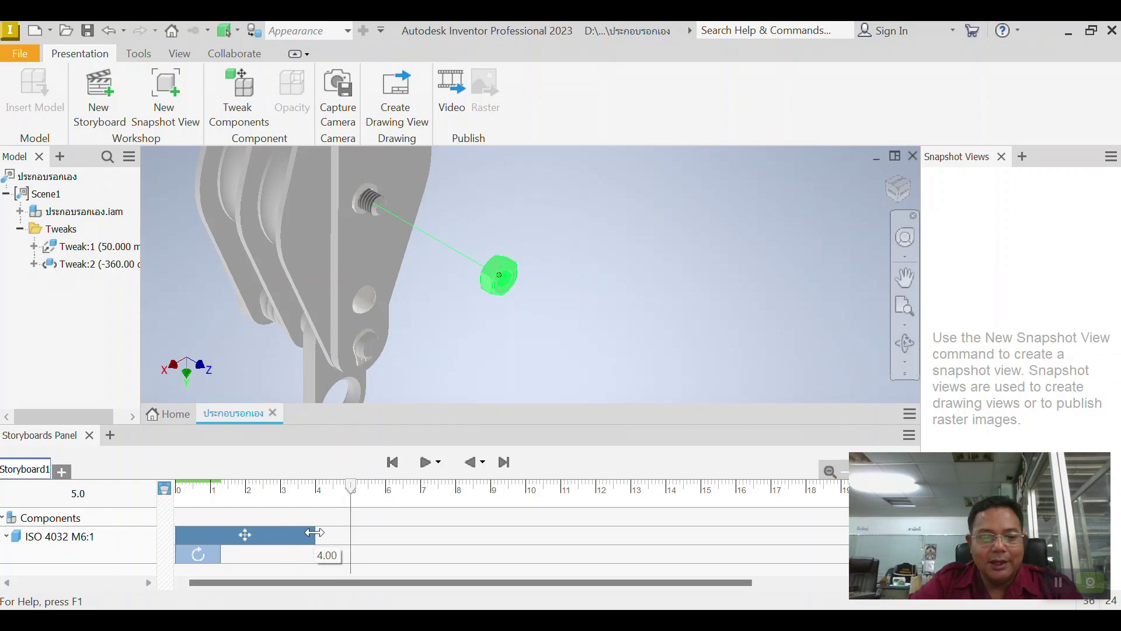
left_click(233, 559)
left_click(201, 553)
left_click_drag(220, 554, 315, 553)
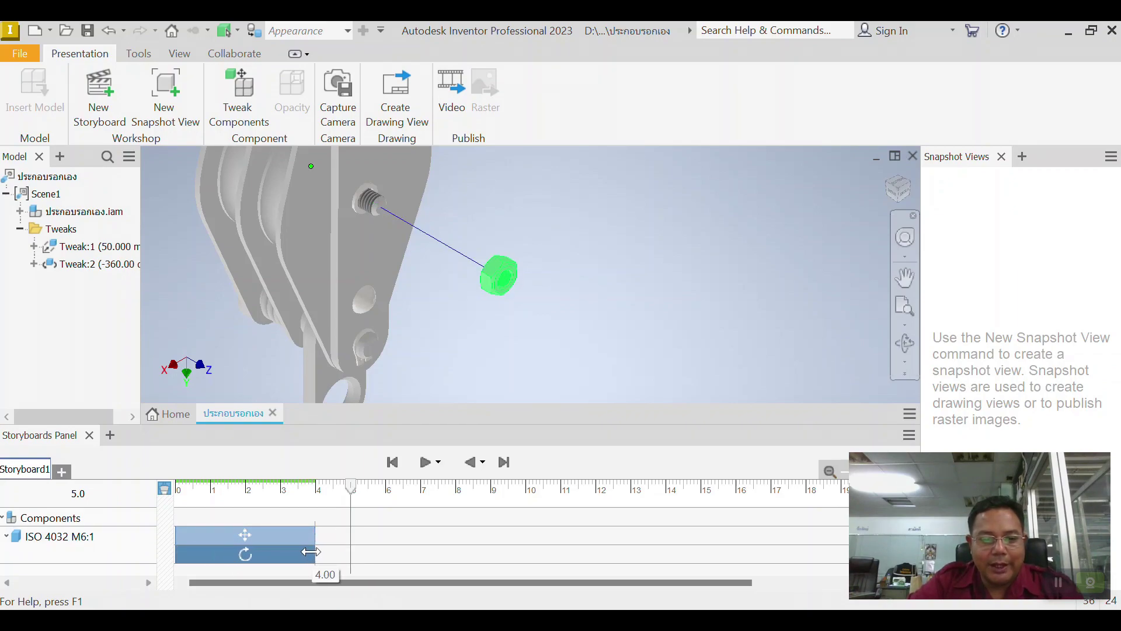
left_click(378, 513)
left_click(427, 463)
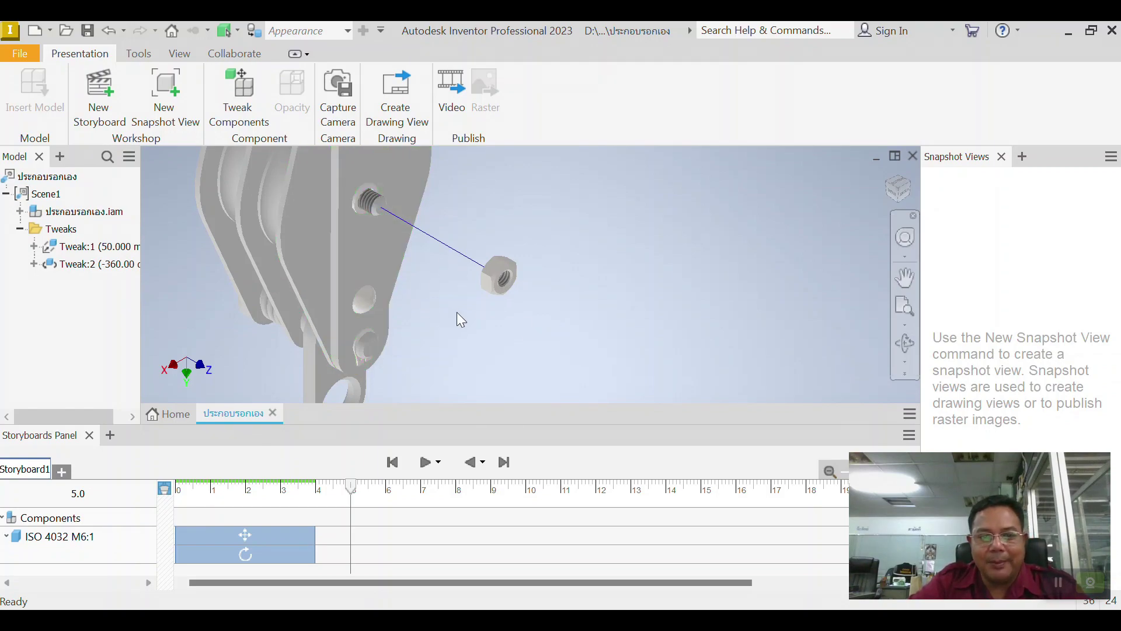
- Examine the side plate's lower end and the round pin below the threaded end that carries the nut
scroll(533, 313, "down", 3)
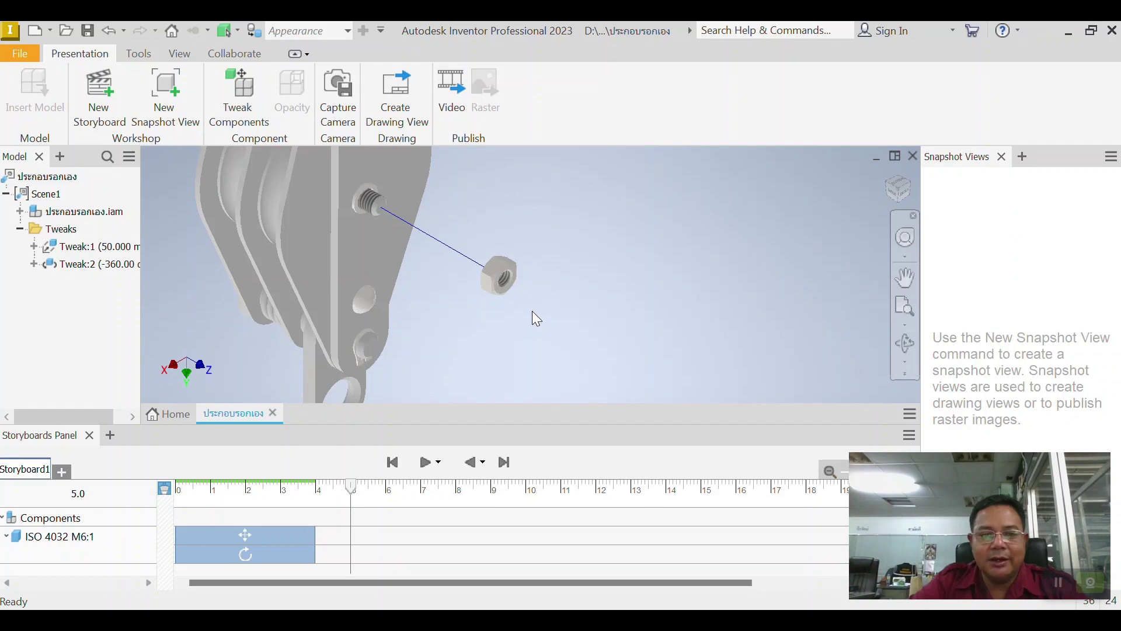
scroll(580, 321, "down", 1)
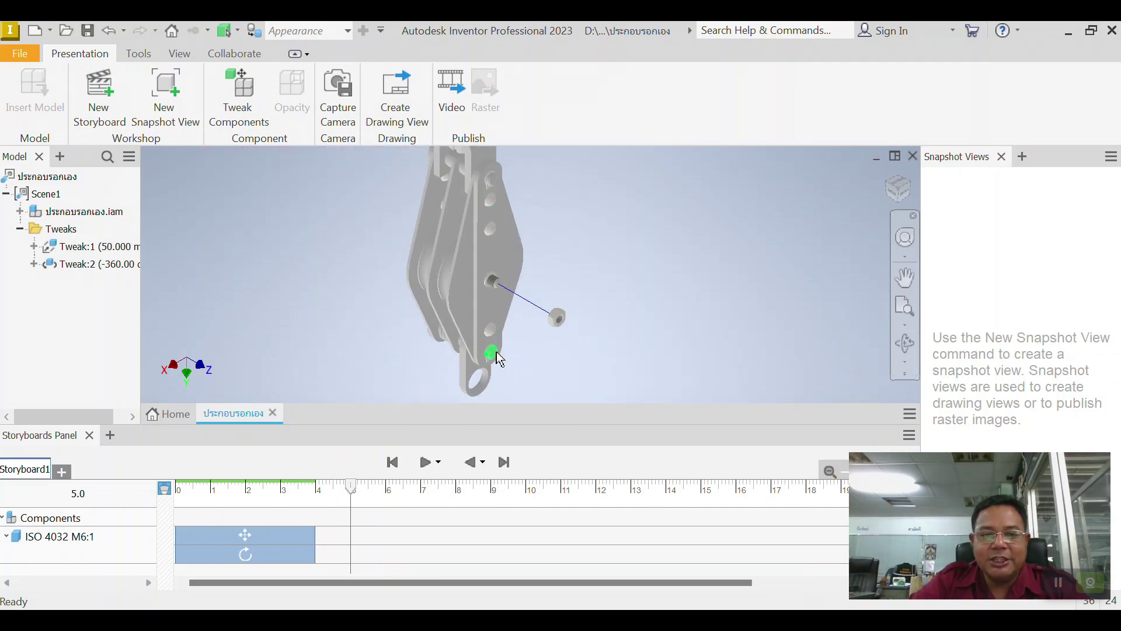
middle_click_drag(585, 353, 493, 288, "shift")
scroll(497, 297, "up", 5)
scroll(516, 293, "down", 5)
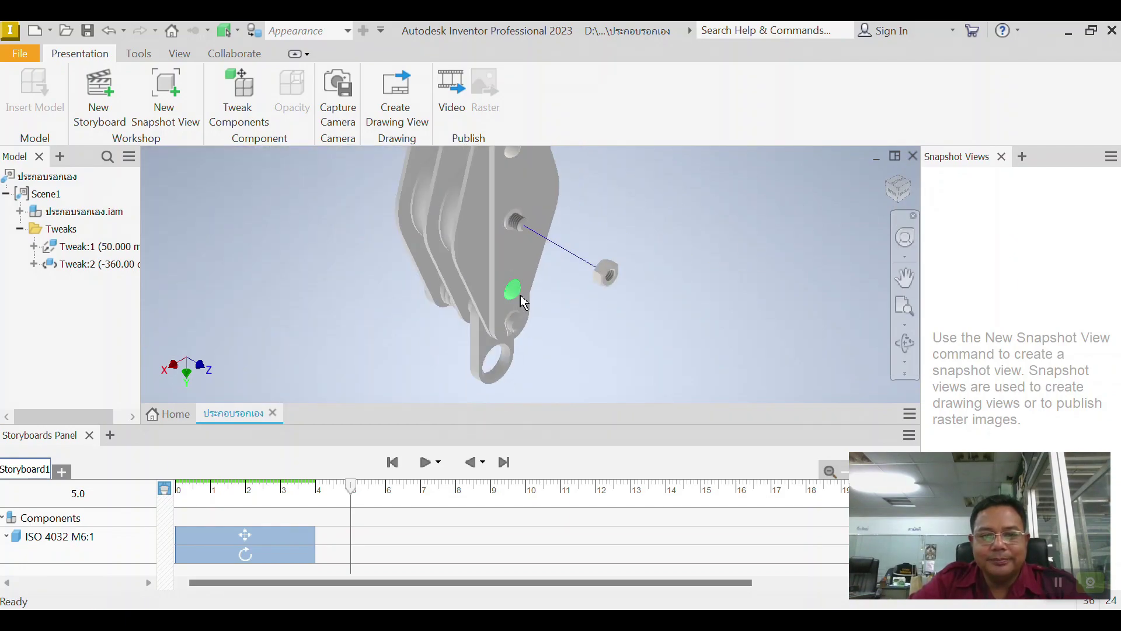
scroll(511, 299, "up", 5)
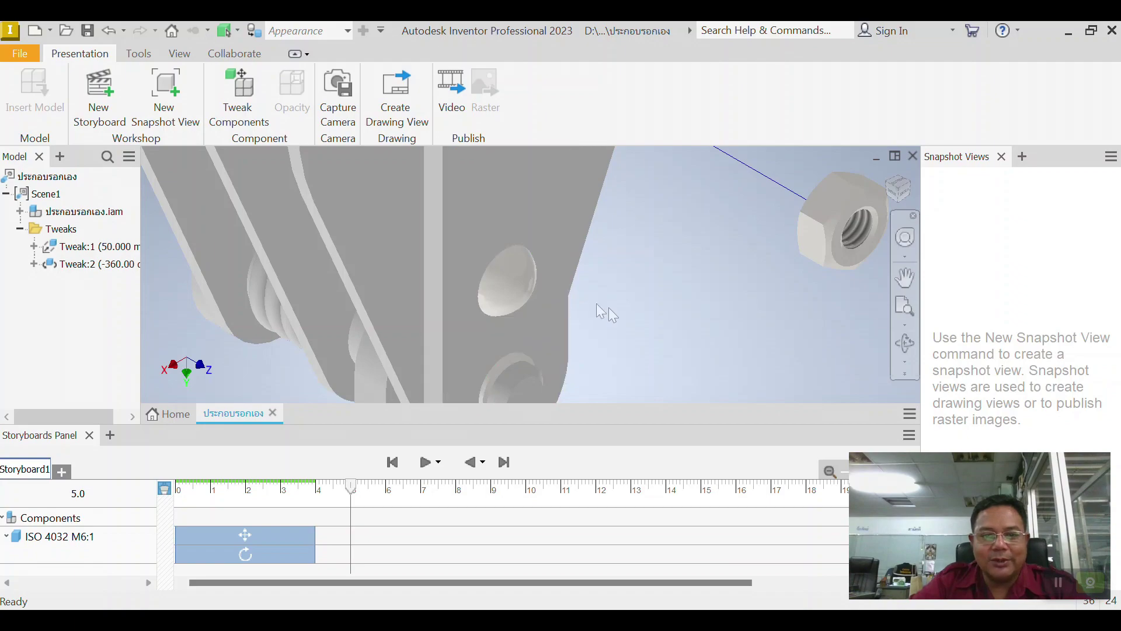
scroll(639, 320, "down", 3)
middle_click_drag(639, 320, 423, 252)
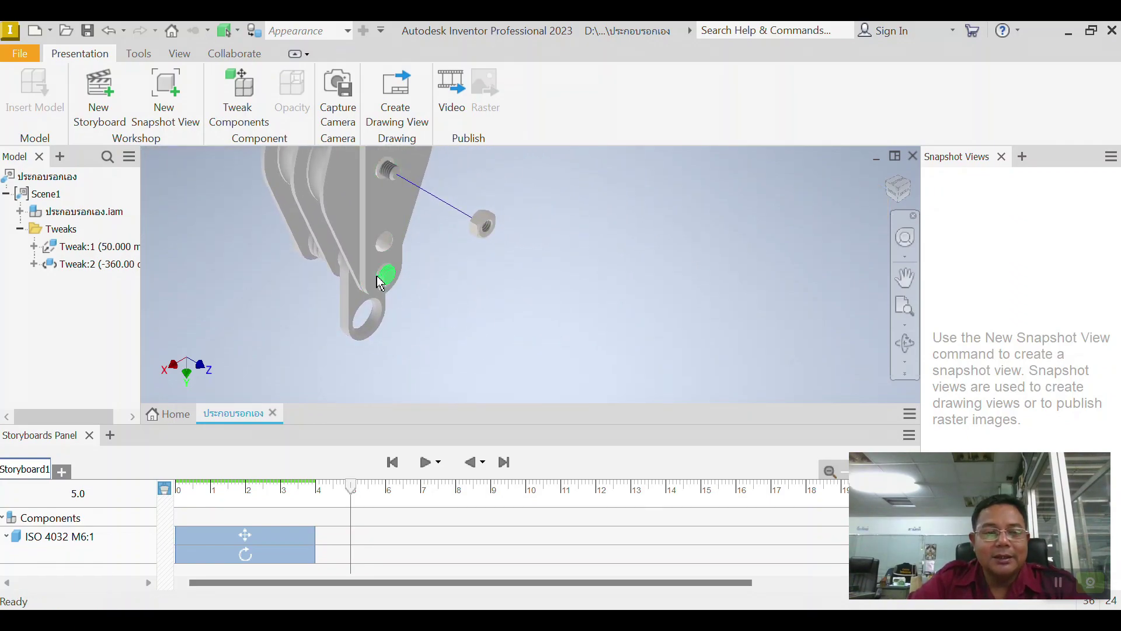
left_click(243, 93)
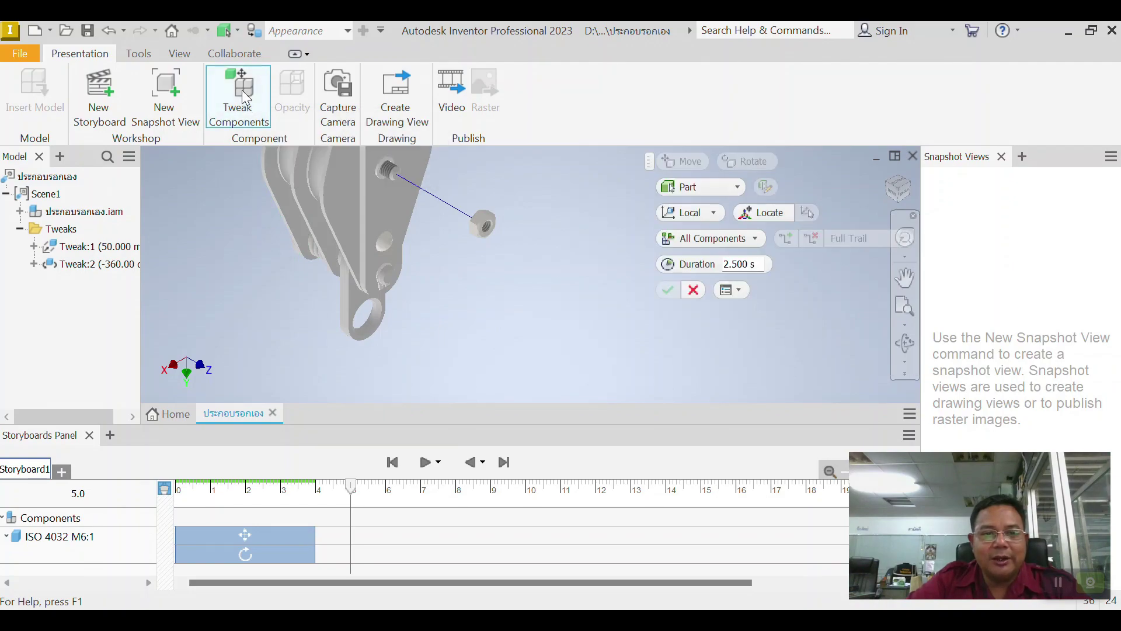
left_click(393, 251)
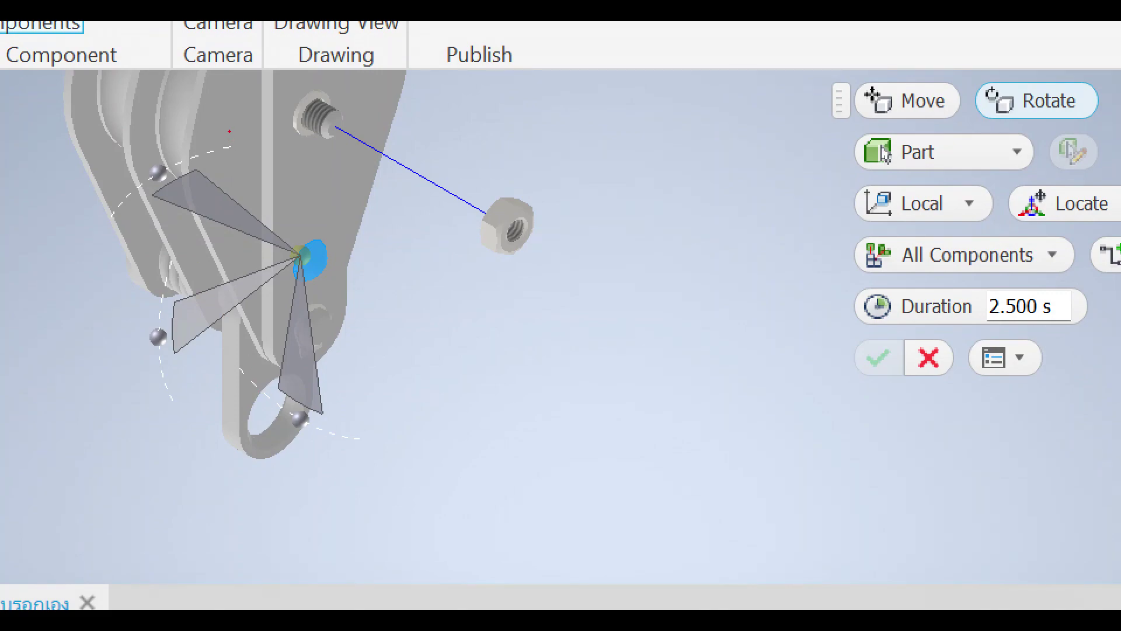
mouse_move(211, 115)
left_mouse_down()
mouse_move(73, 238)
mouse_move(165, 441)
mouse_move(398, 360)
mouse_move(331, 194)
mouse_move(151, 119)
left_mouse_up()
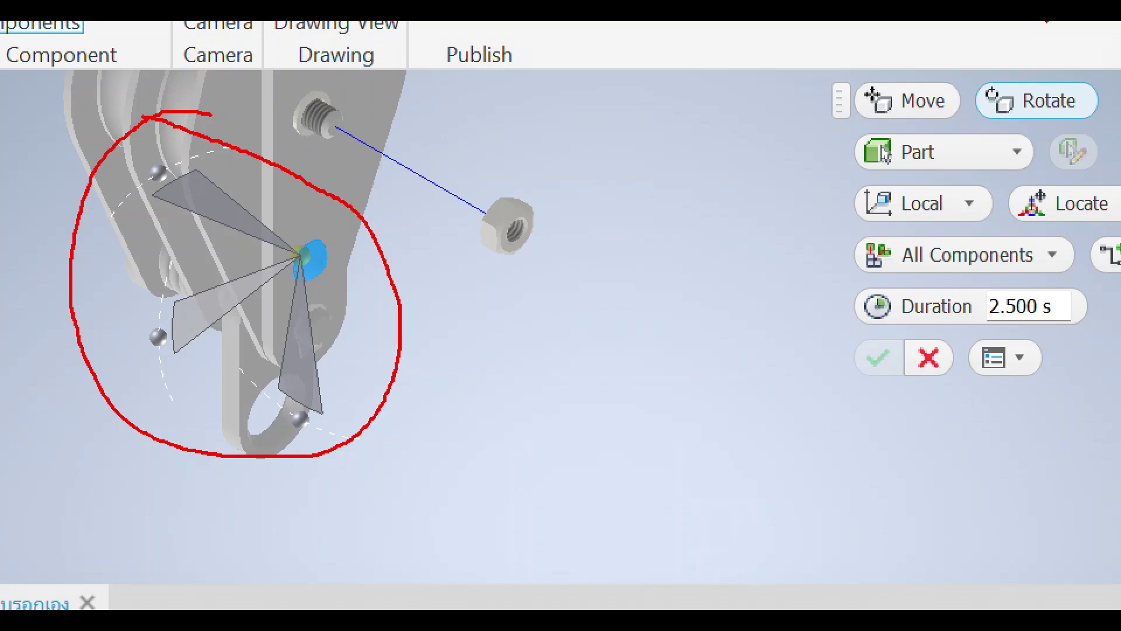
left_click_drag(681, 264, 785, 171)
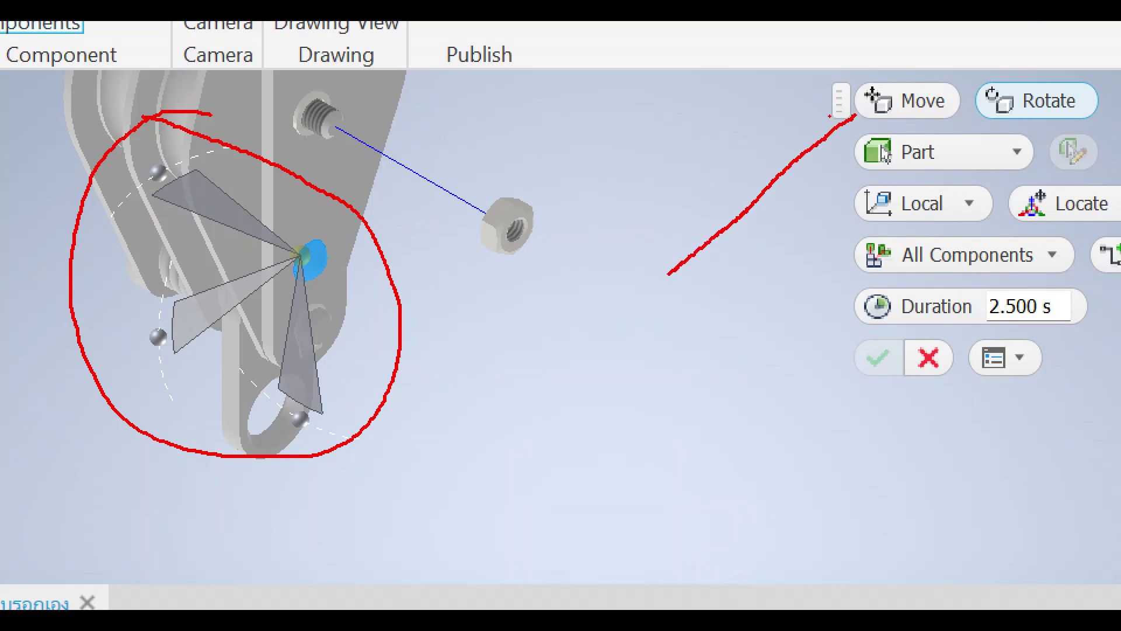
left_click_drag(862, 108, 835, 159)
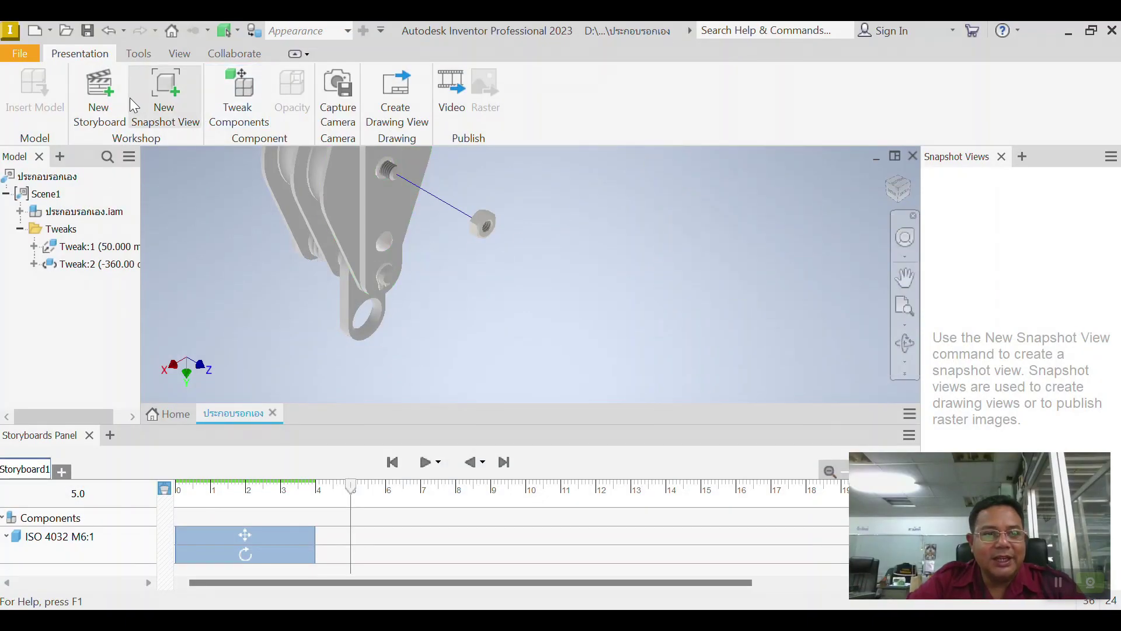
- Try a Move tweak that shifts the pin below the nut's threaded end by -50 mm along X
left_click(237, 98)
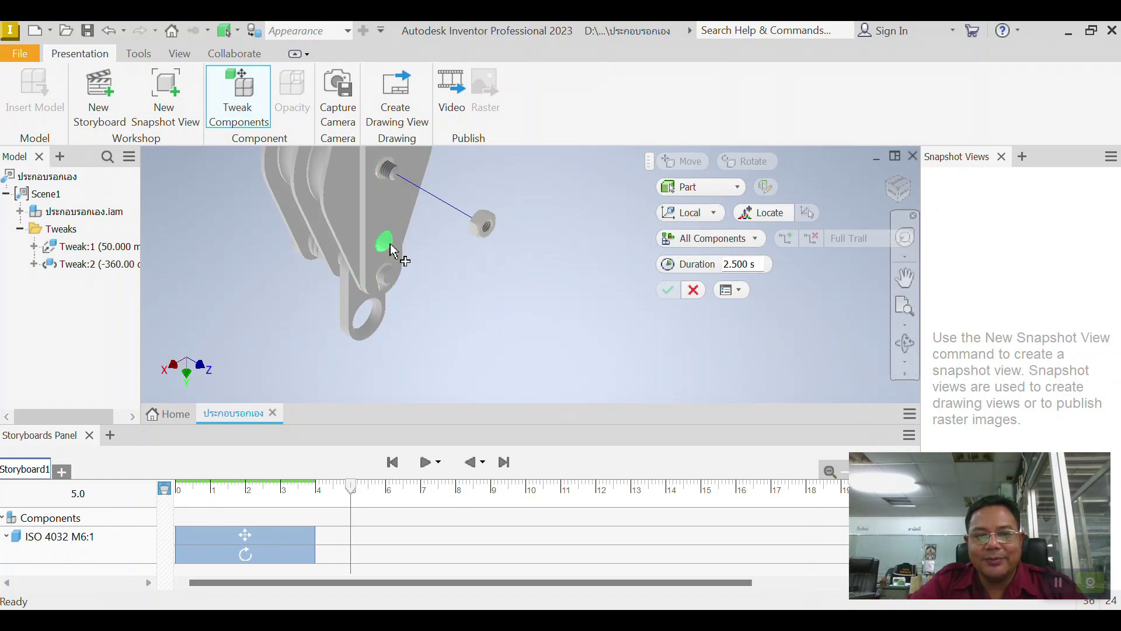
left_click(390, 248)
left_click(691, 165)
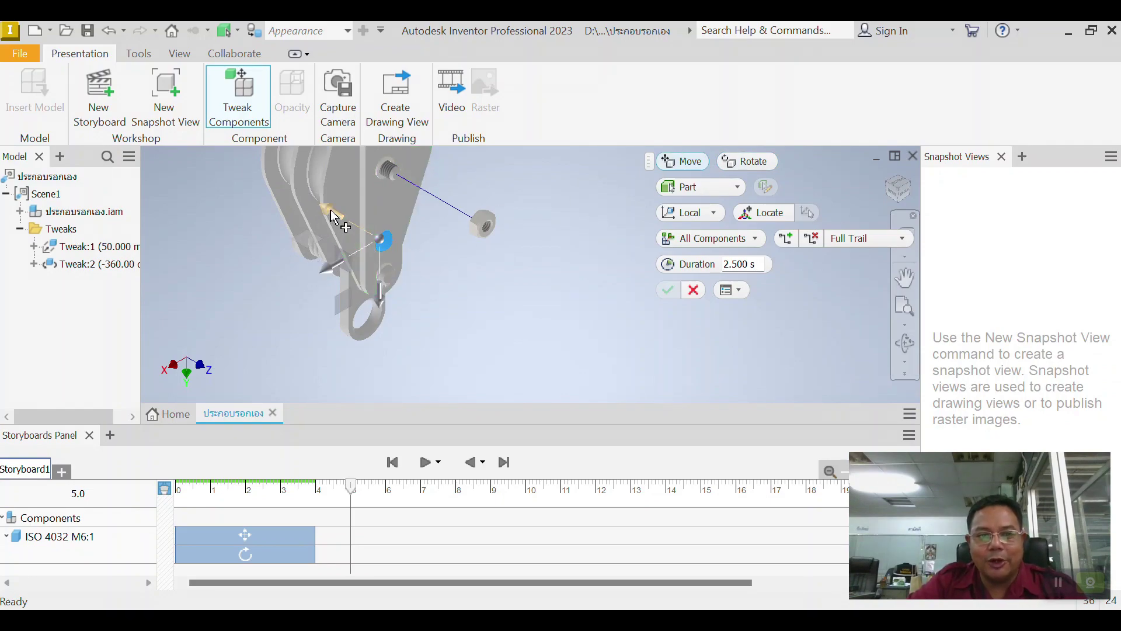
left_click_drag(334, 219, 474, 286)
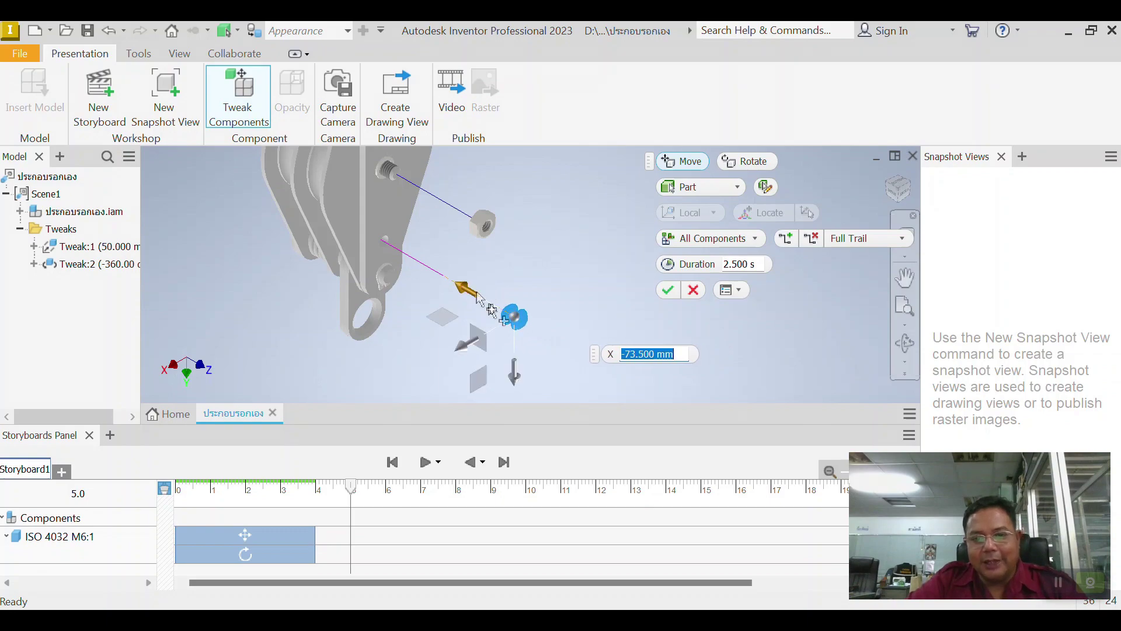
type("-")
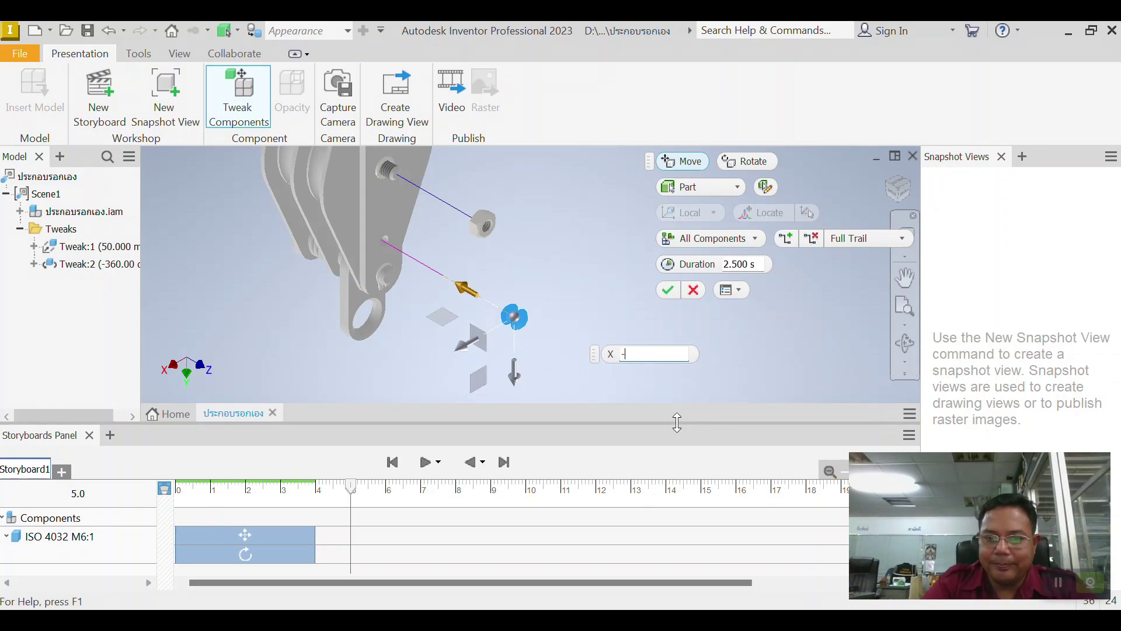
type("50")
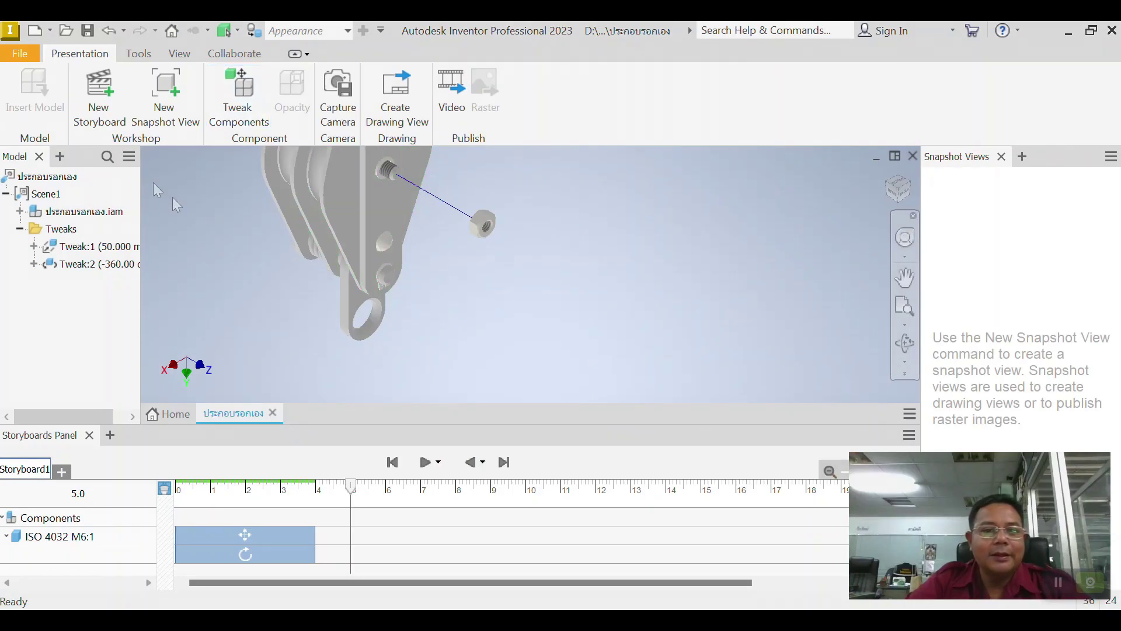
- Add a Move tweak that shifts the pin below the nut's threaded end by -50 mm along X
left_click(222, 83)
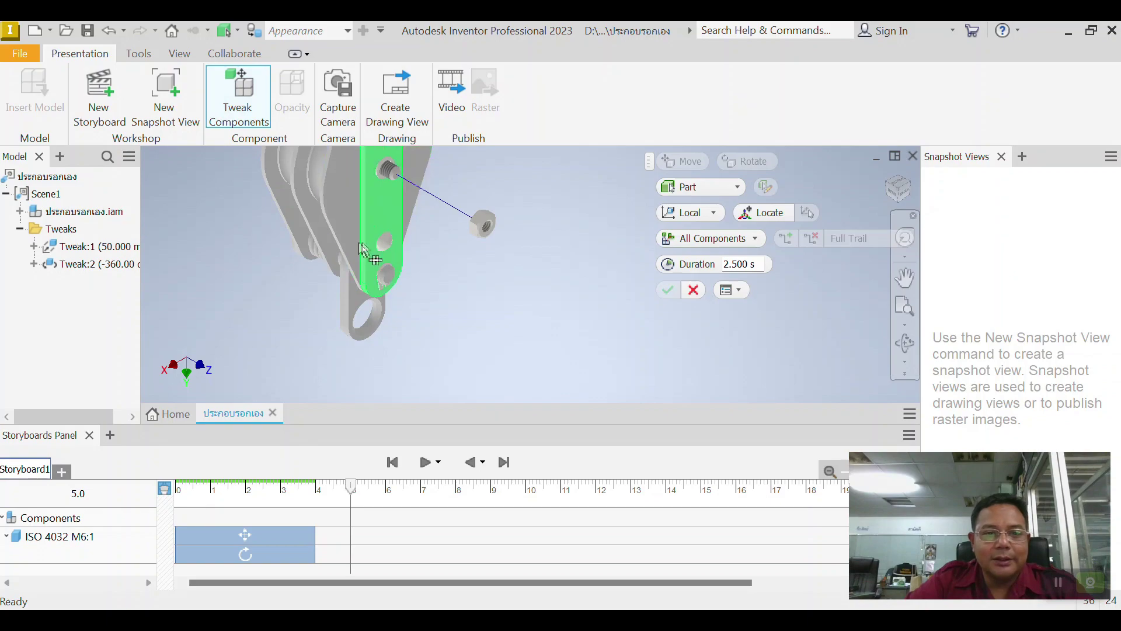
left_click(397, 257)
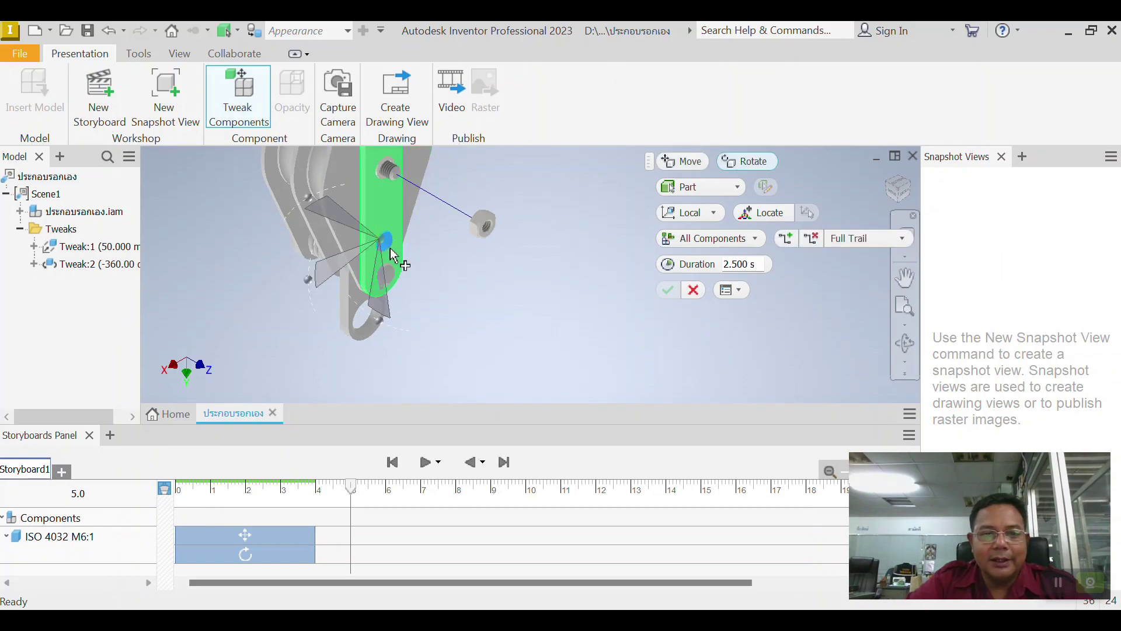
left_click(684, 161)
left_click_drag(394, 251, 476, 295)
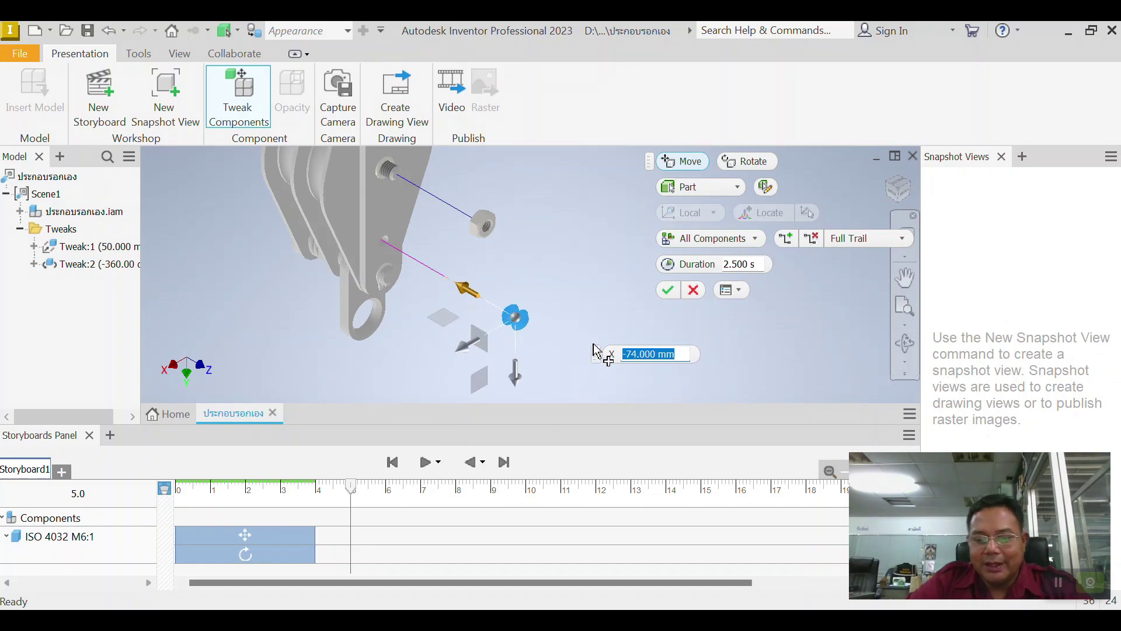
type("-50")
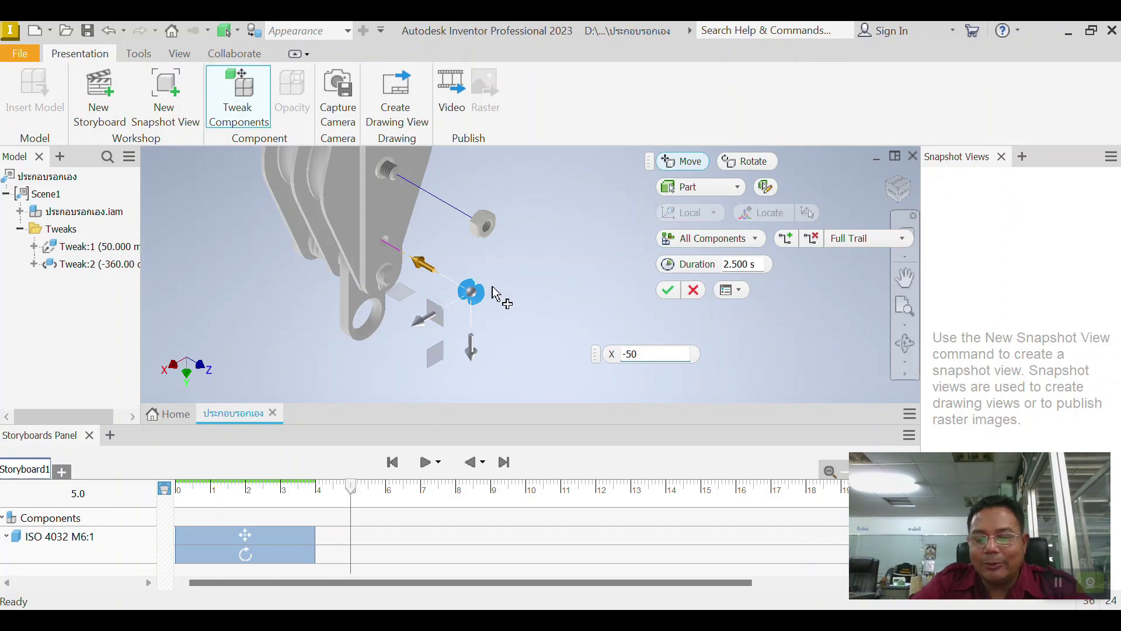
left_click(788, 239)
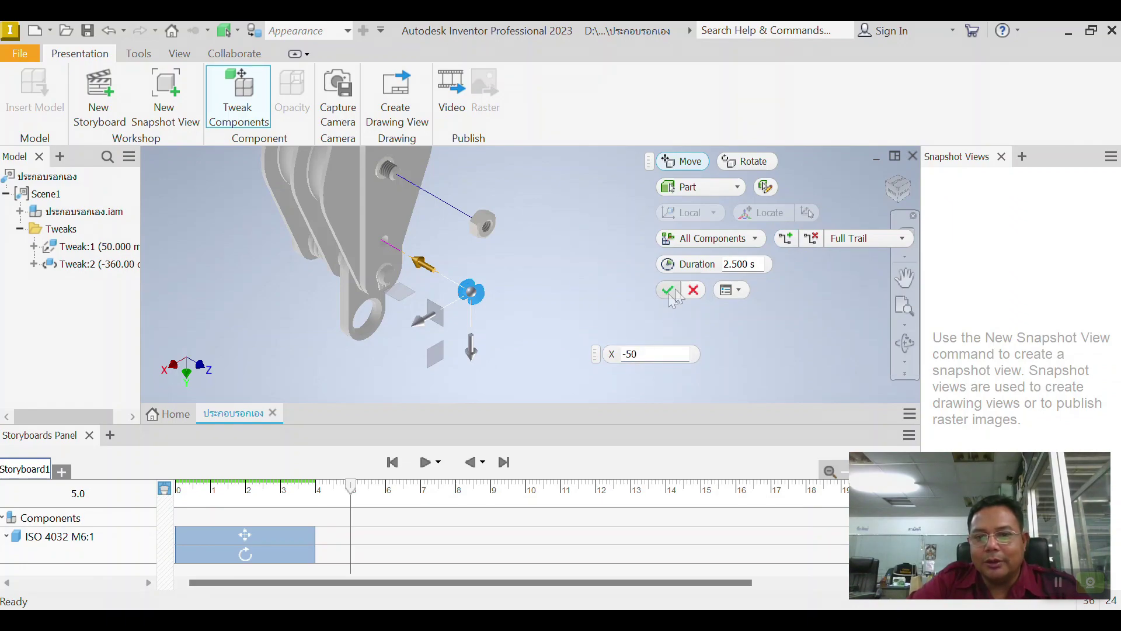
left_click(788, 239)
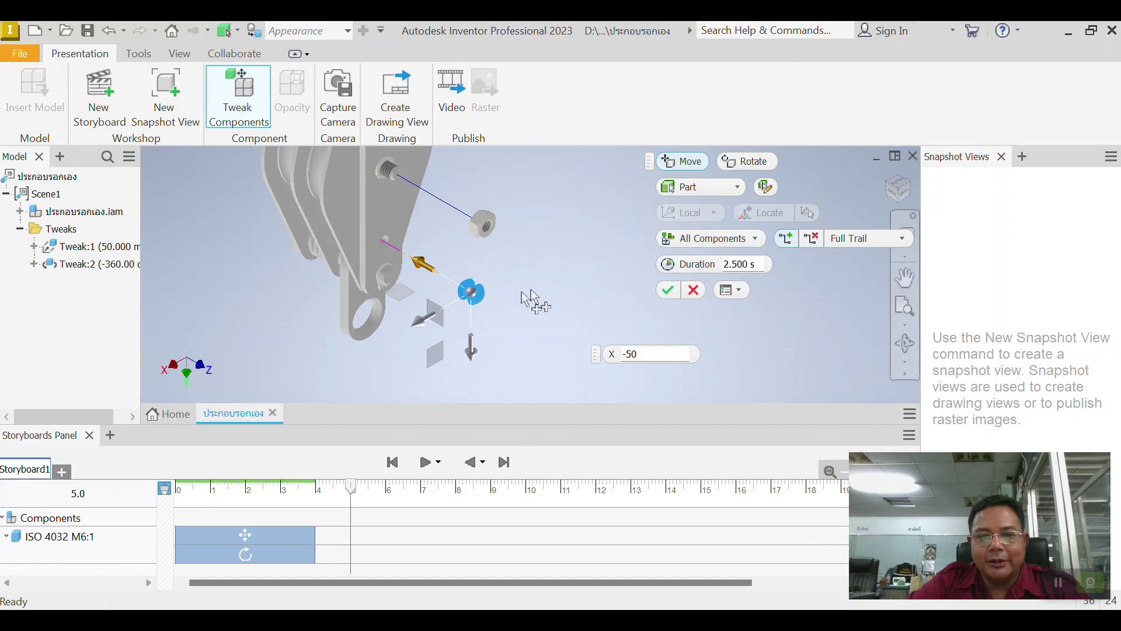
- Add a Move tweak that shifts the pin 30 mm along Z from its pulled-out position
left_click(424, 324)
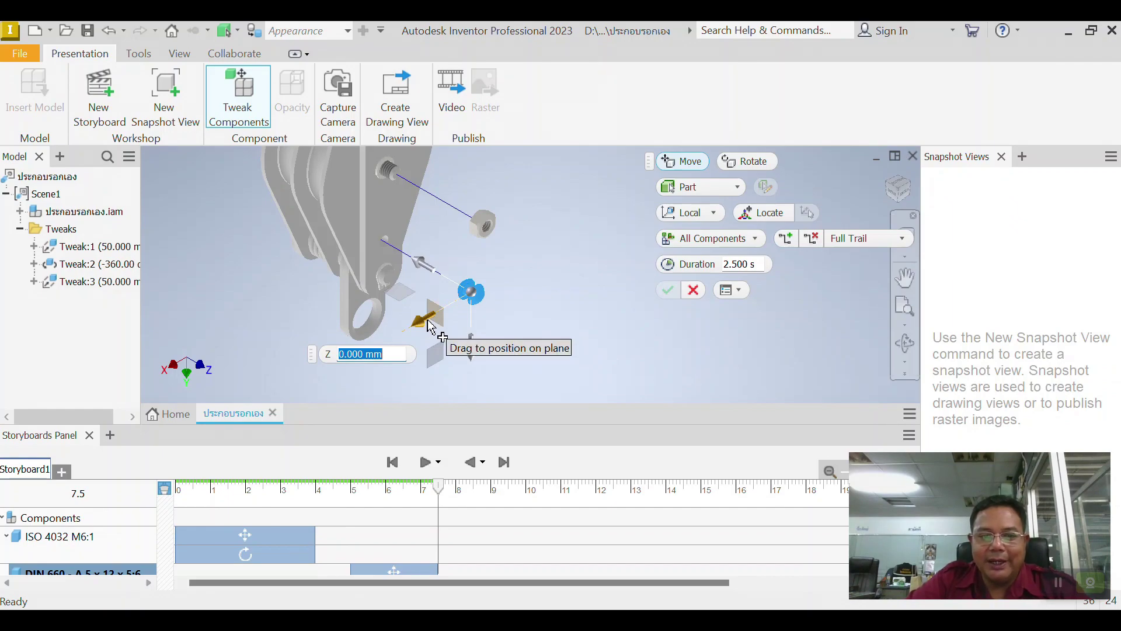
left_click_drag(428, 321, 342, 366)
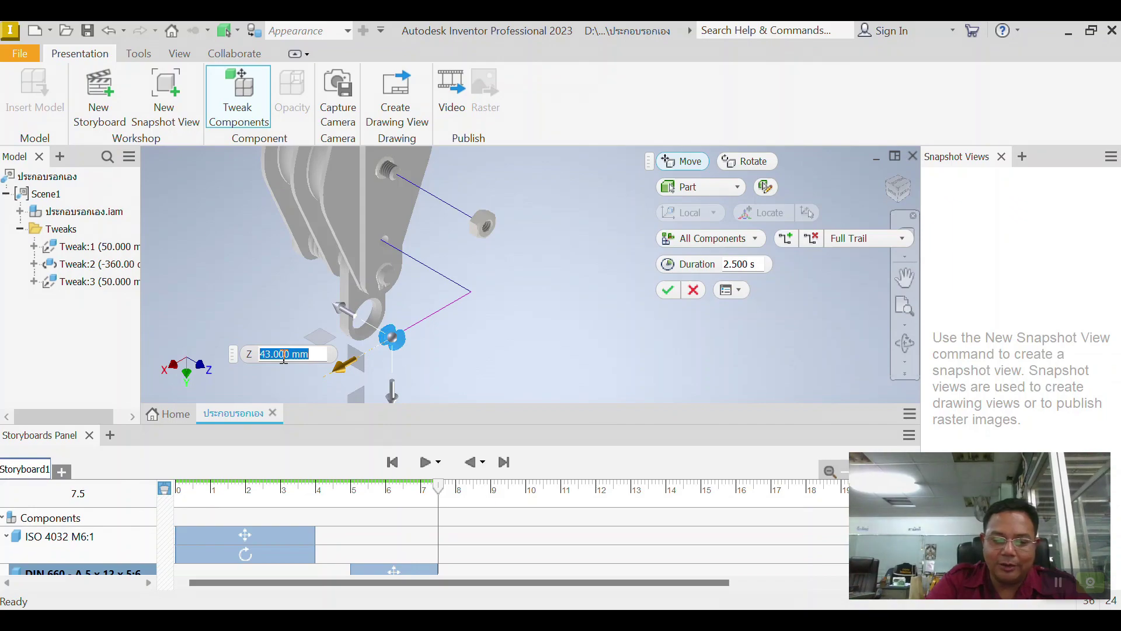
type("30")
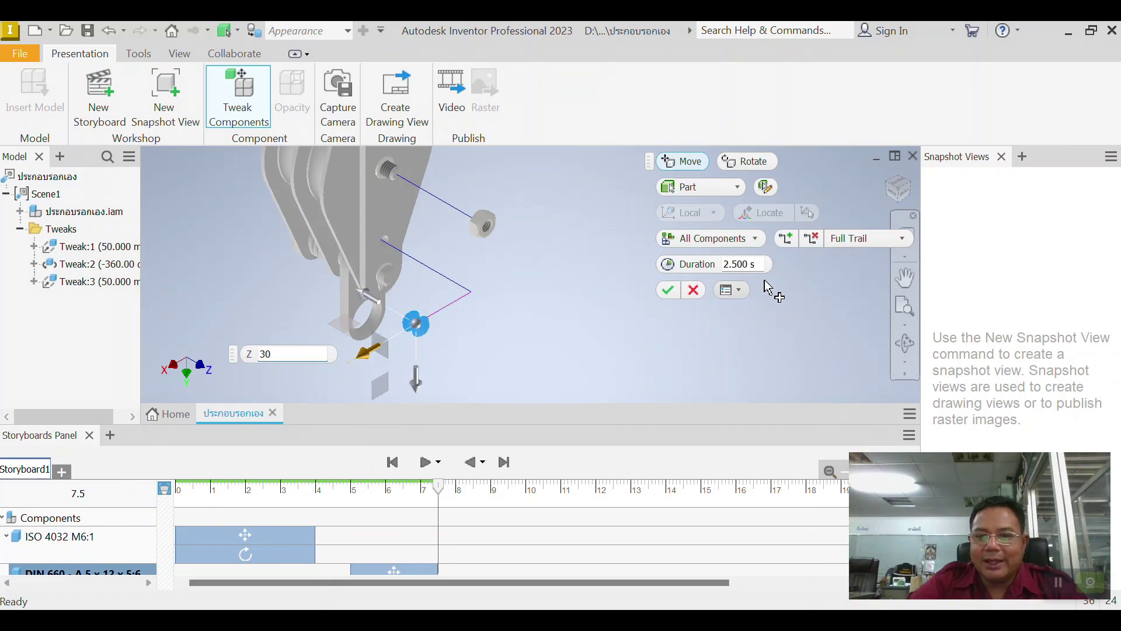
left_click(788, 238)
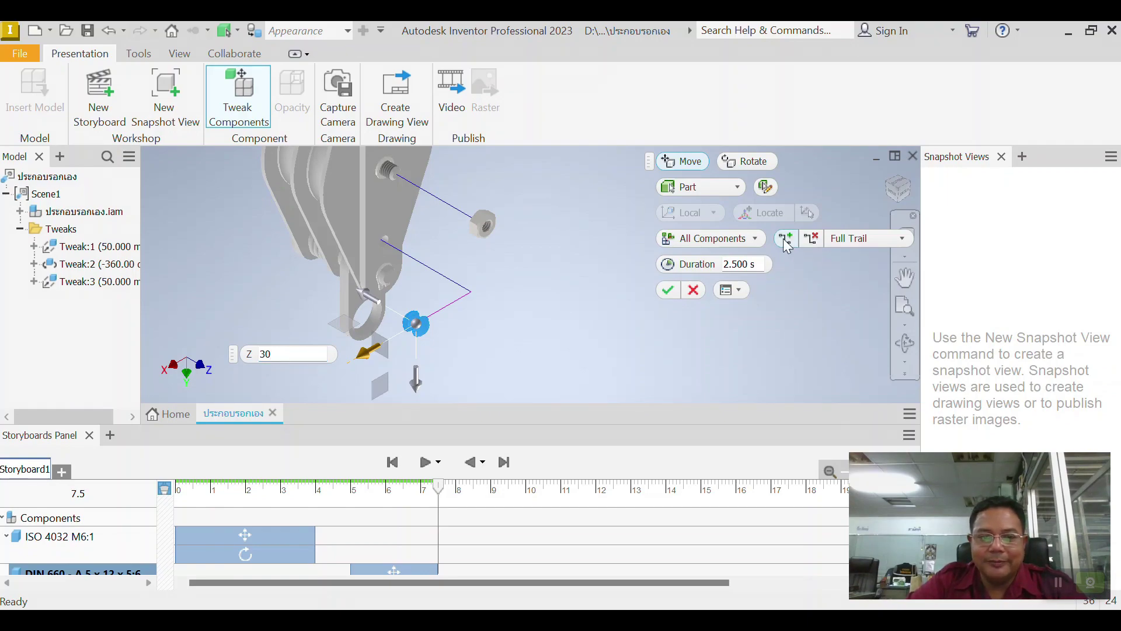
- Add another Move tweak that carries the pin a further -40 mm along X
left_click(370, 302)
left_click_drag(370, 296, 474, 352)
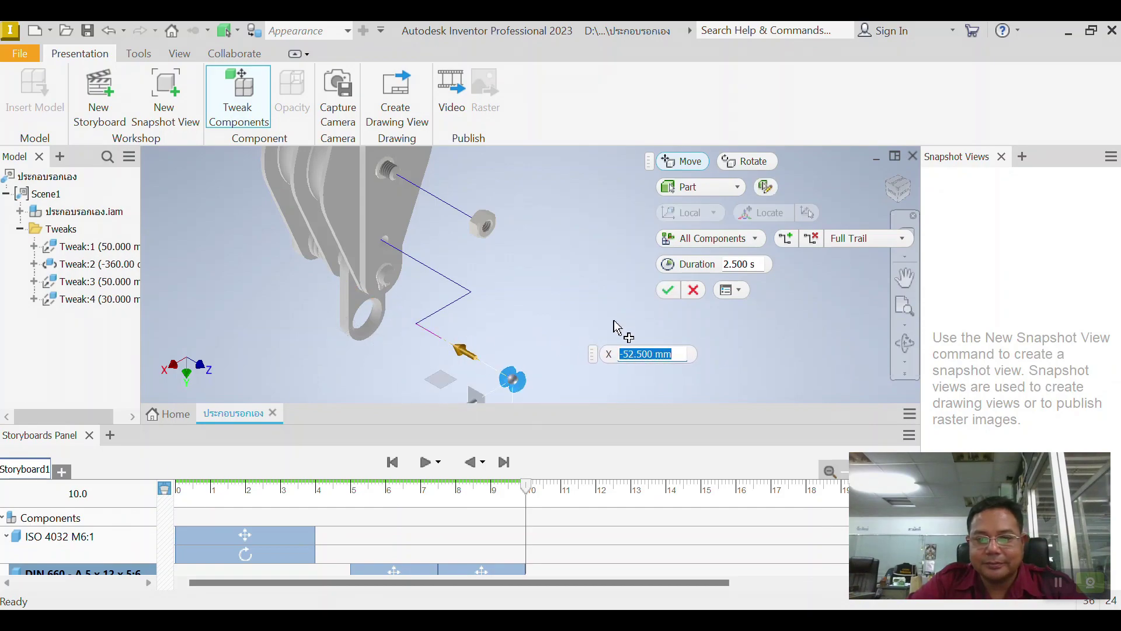
type("-40")
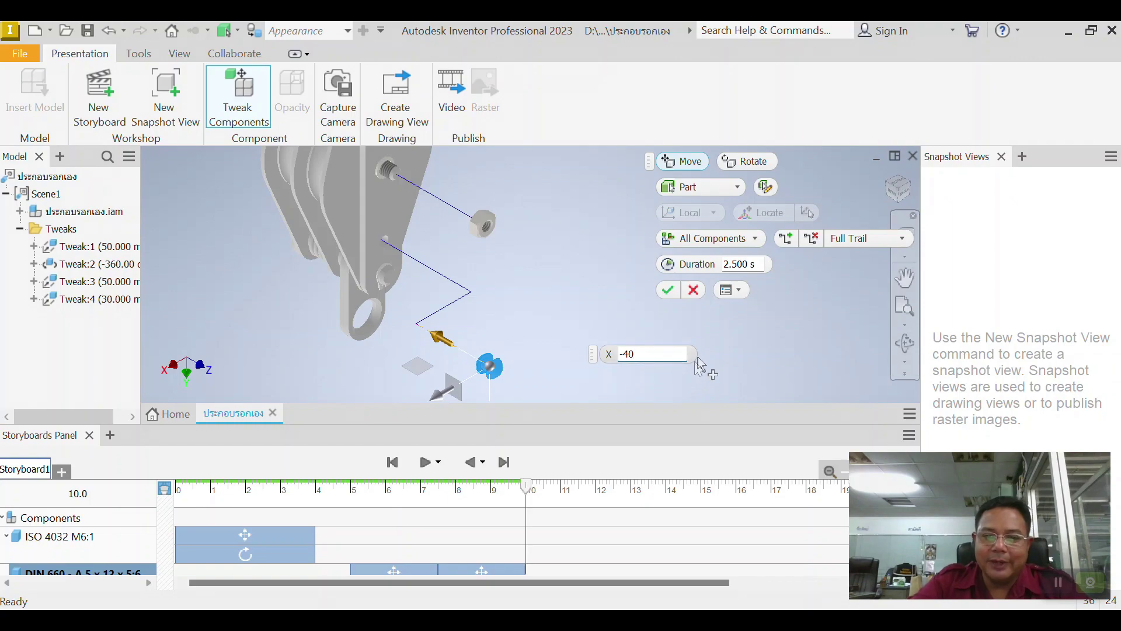
- Add a last Move tweak that shifts the pin by -50 mm along Y, and finish tweaking
middle_click_drag(634, 295, 627, 227)
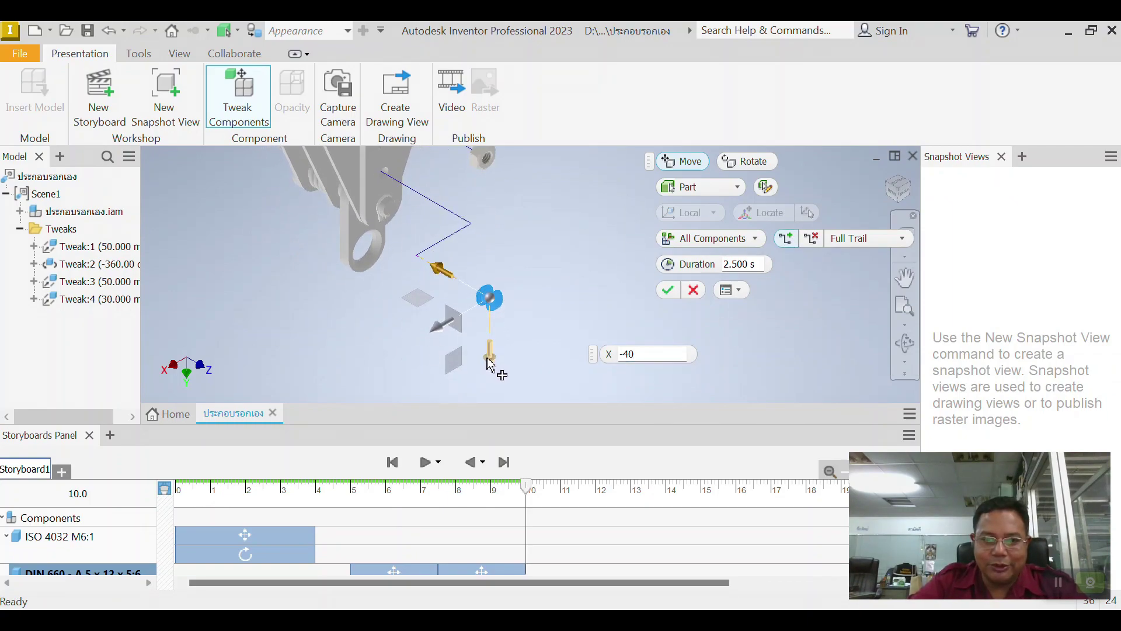
left_click_drag(490, 363, 489, 249)
middle_click_drag(526, 292, 520, 395)
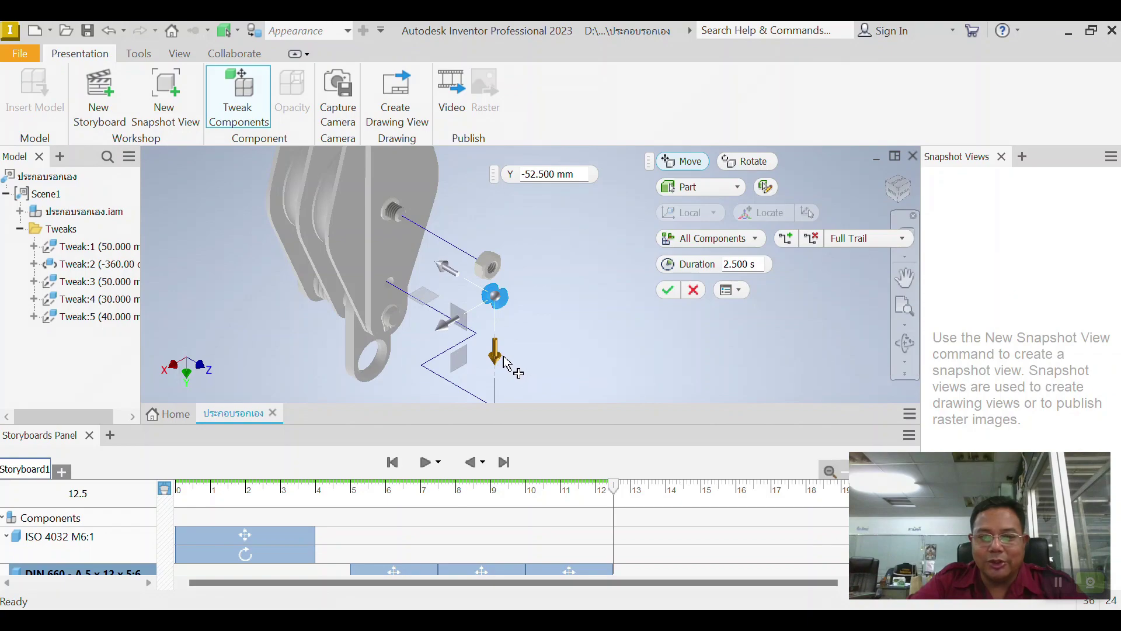
left_click(582, 176)
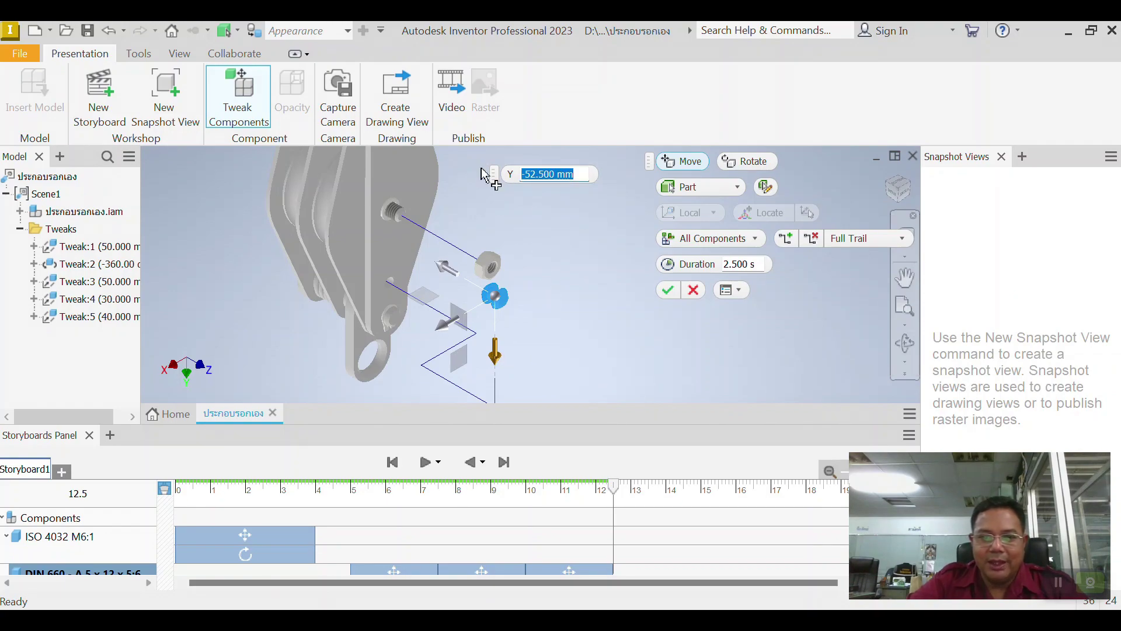
type("-50")
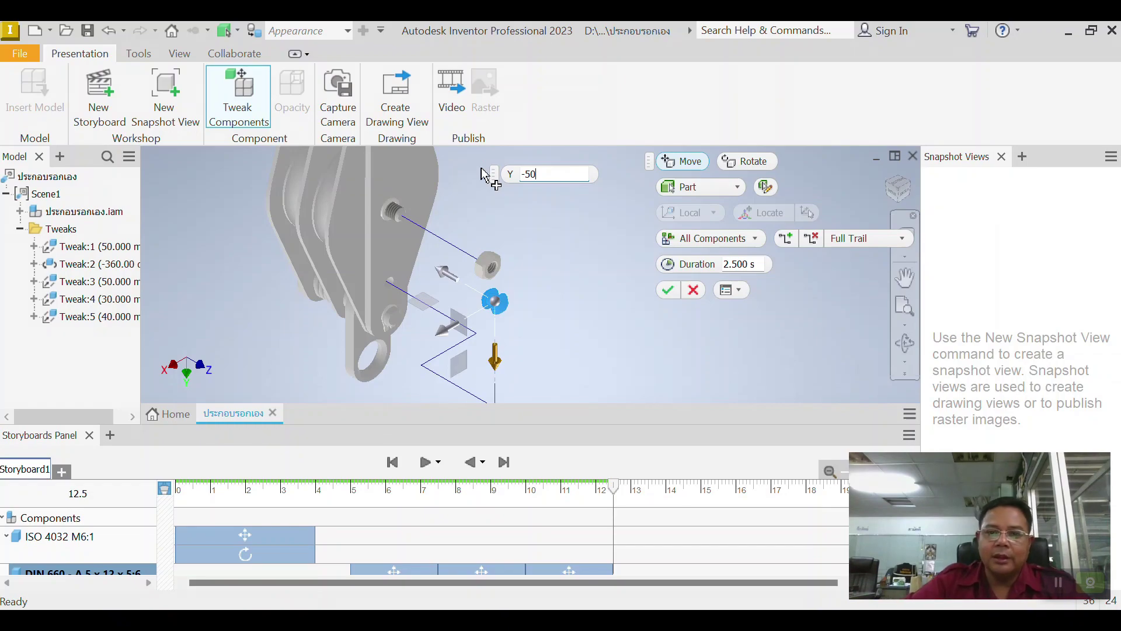
left_click(669, 291)
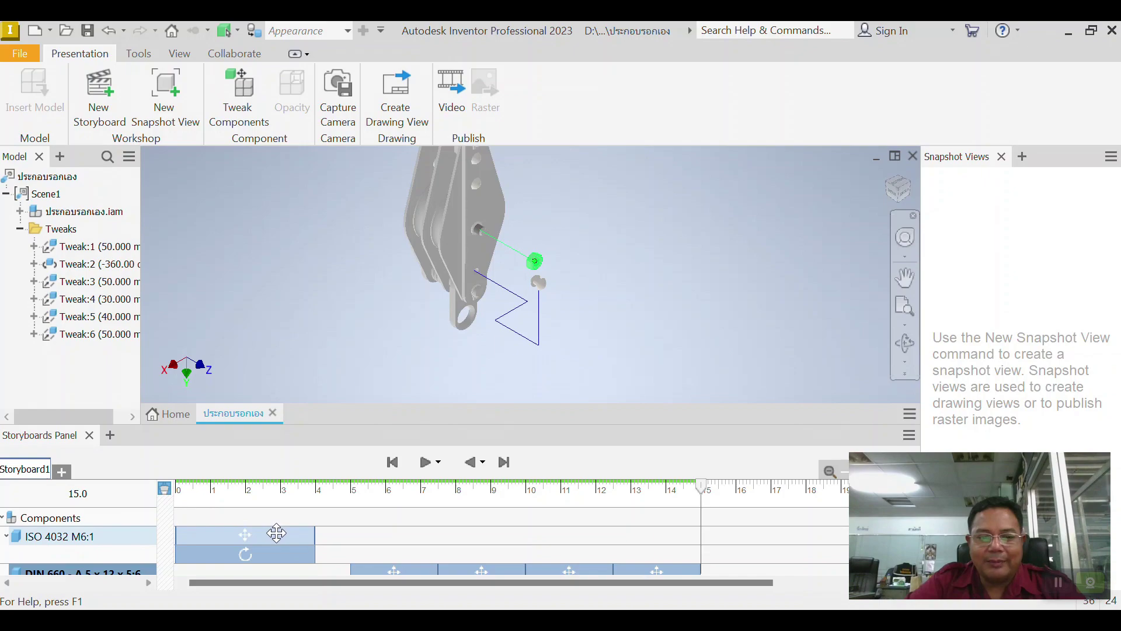
- Play the storyboard from within the pin's first move, and replay it from the beginning
left_click(379, 488)
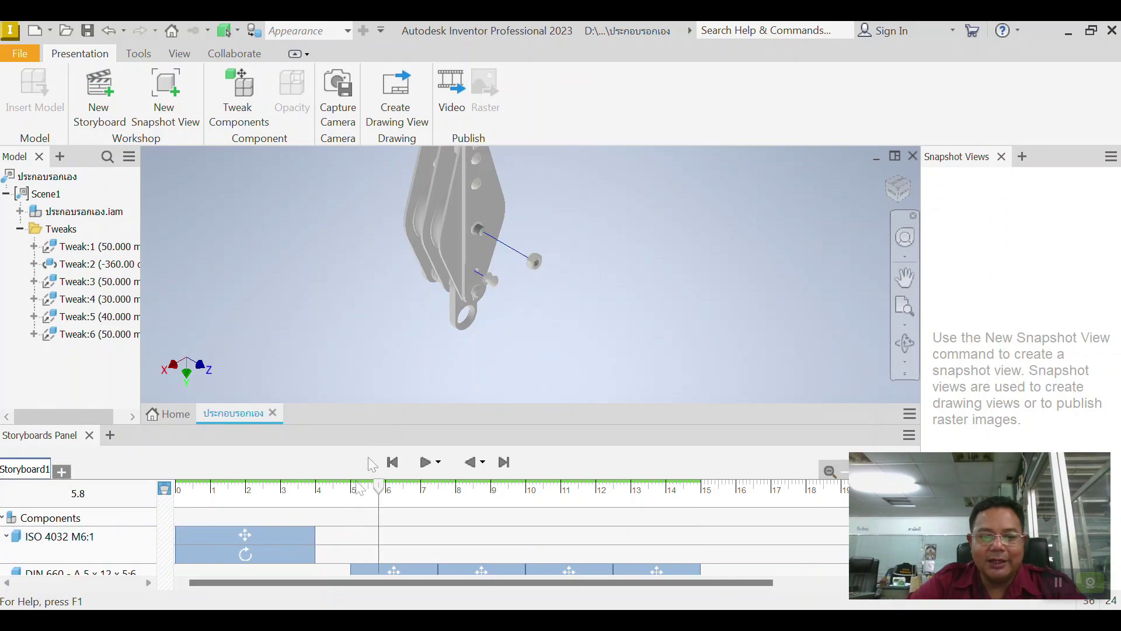
left_click(428, 464)
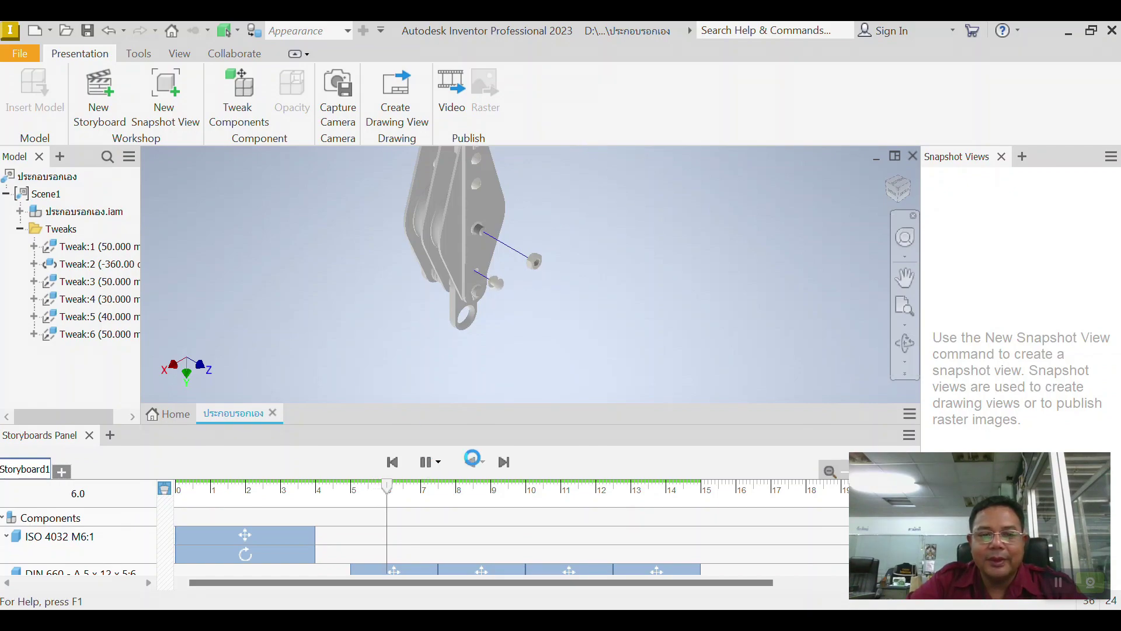
left_click(393, 462)
left_click(427, 462)
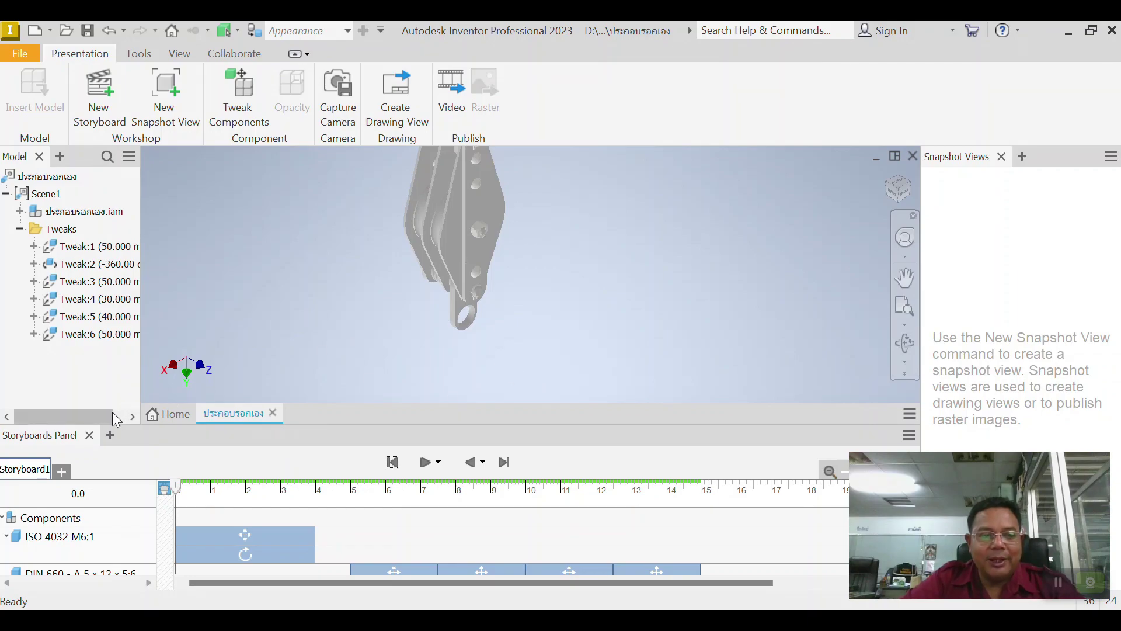
- Review the tweaks listed under Scene1 with their full distances and rotation angle
left_click_drag(99, 417, 112, 417)
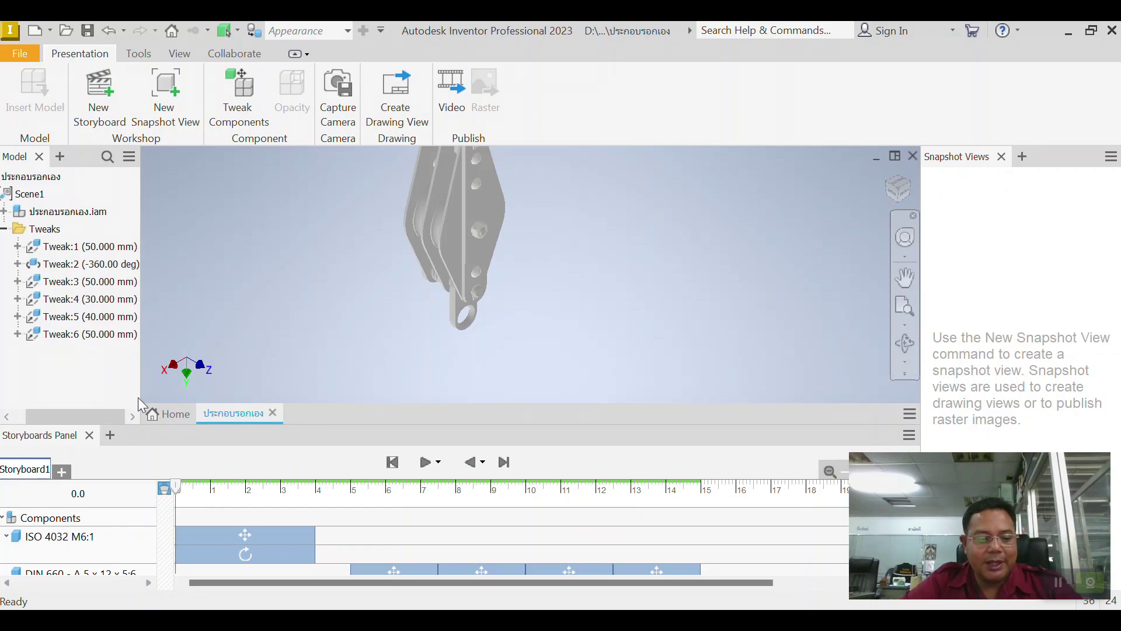
left_click(117, 334)
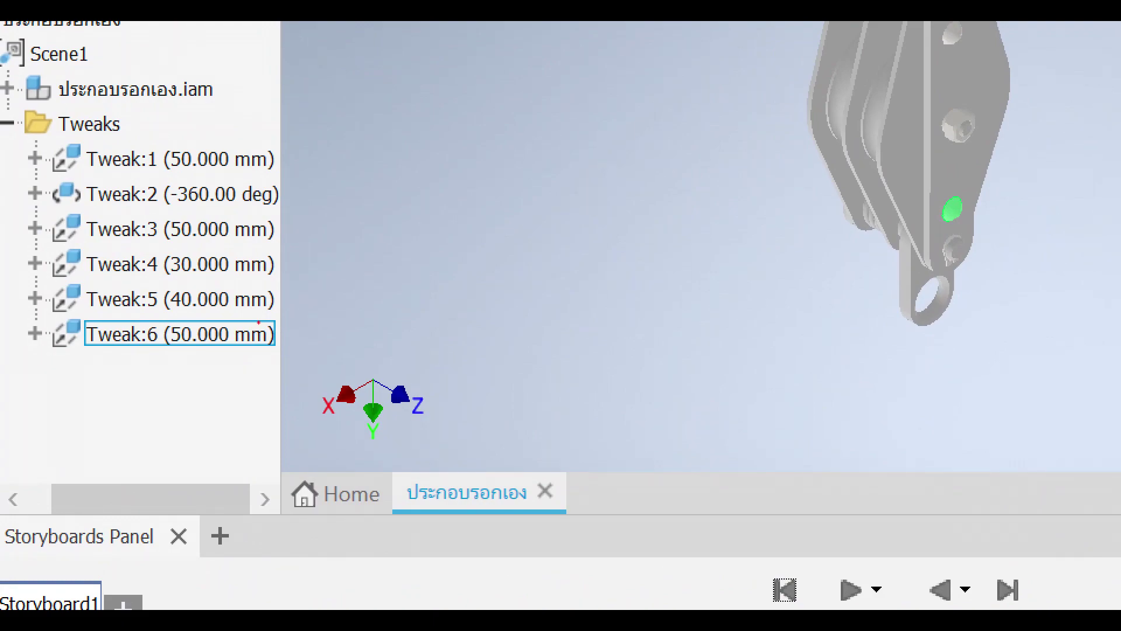
mouse_move(247, 321)
left_mouse_down()
mouse_move(136, 335)
mouse_move(261, 341)
left_mouse_up()
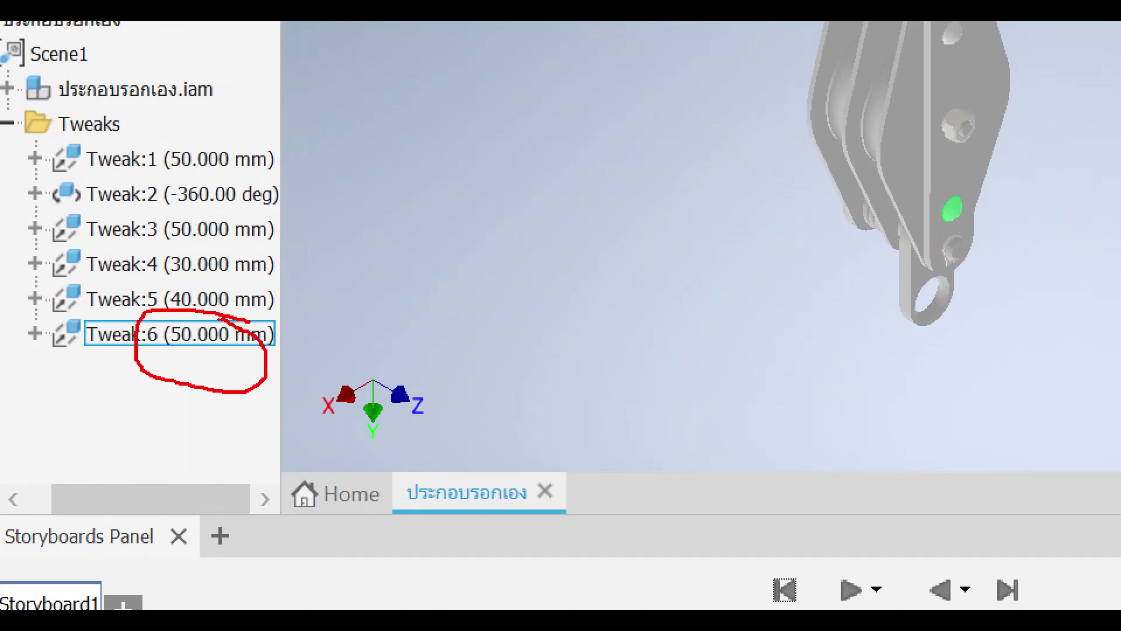
left_click_drag(16, 108, 100, 109)
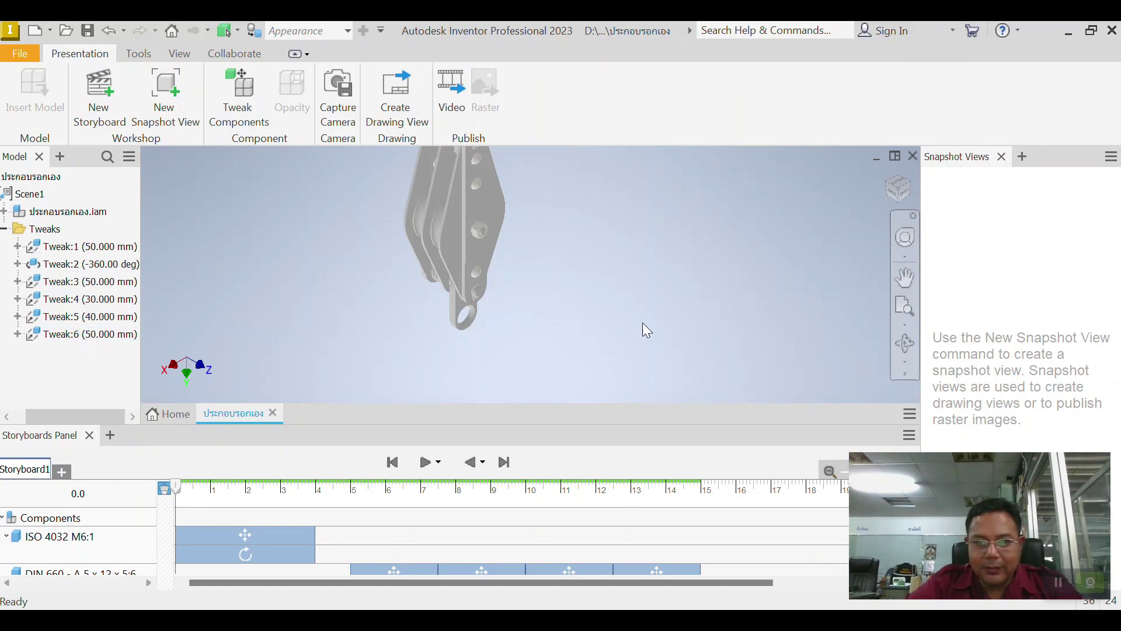
- Enlarge the storyboard timeline to show the pin's whole row, and scrub the playhead to 4.8 s
middle_click_drag(566, 304, 495, 349)
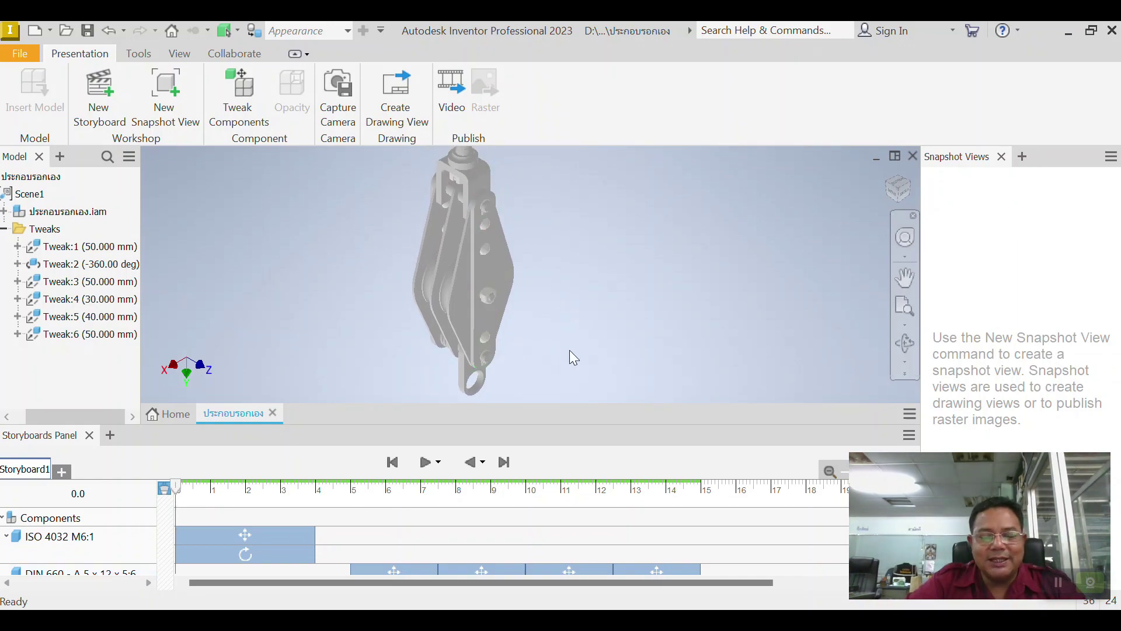
middle_click_drag(560, 392, 558, 357)
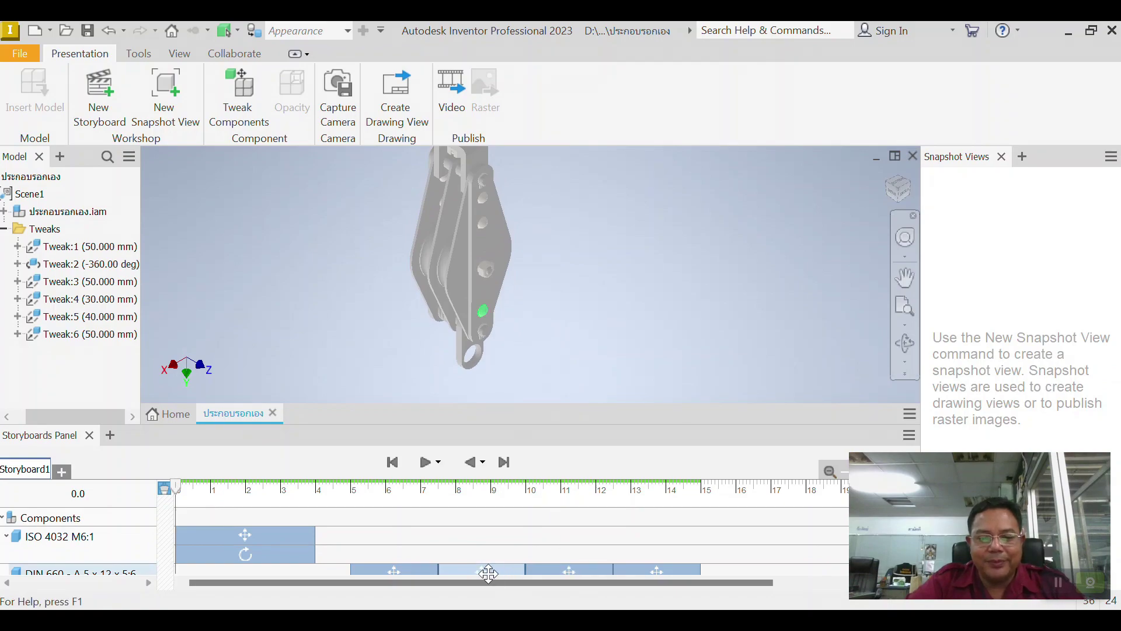
left_click_drag(646, 424, 638, 353)
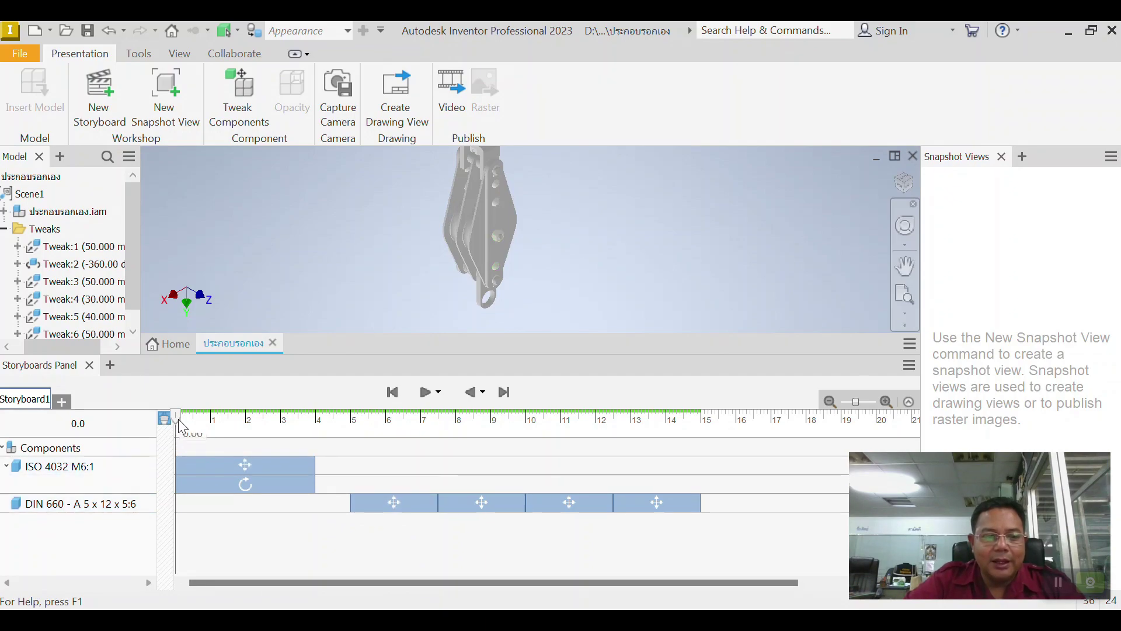
left_click_drag(180, 424, 342, 404)
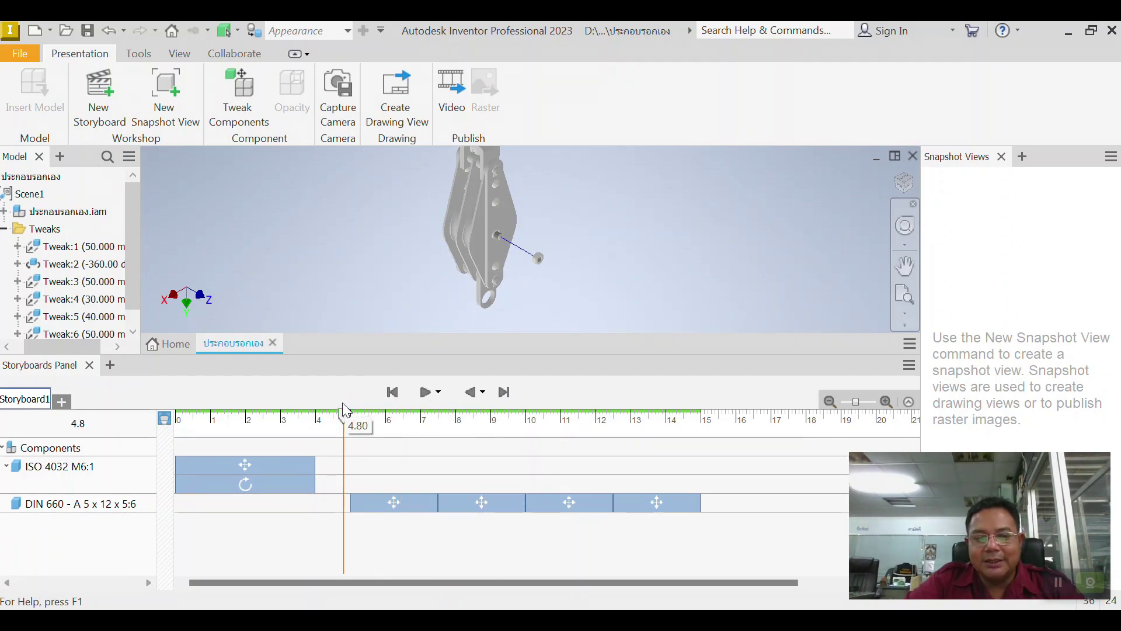
- Space out the pin's last three move actions with gaps, starting them at about 8.8, 12.7 and 16.2 s
left_click_drag(640, 503, 735, 506)
left_click_drag(596, 503, 667, 503)
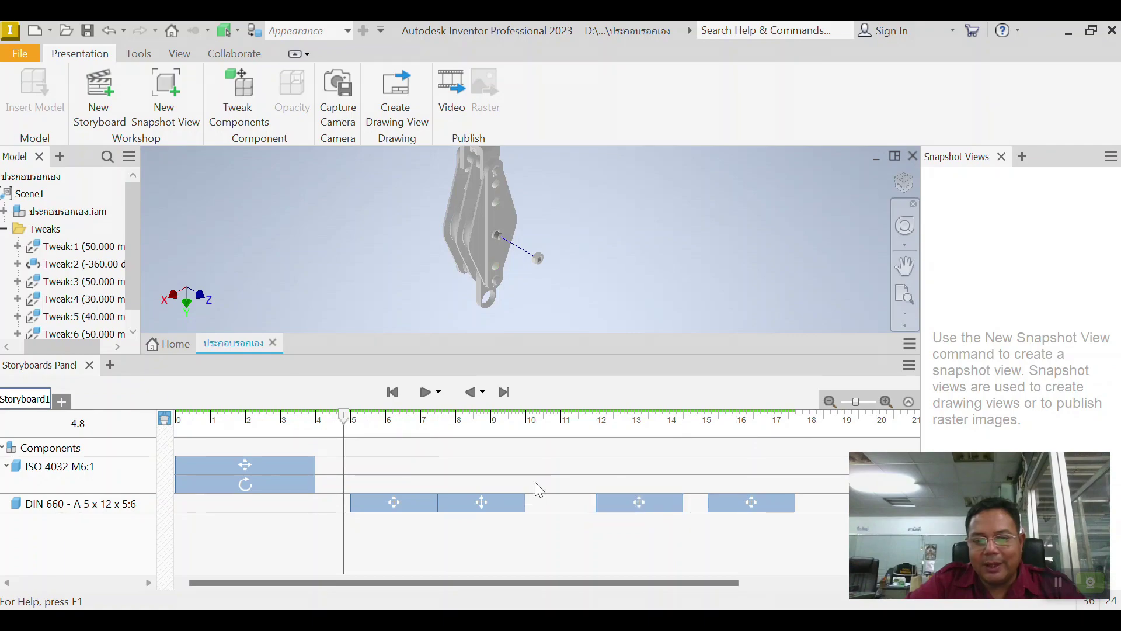
left_click_drag(496, 502, 533, 501)
left_click_drag(751, 502, 788, 502)
left_click_drag(655, 502, 679, 502)
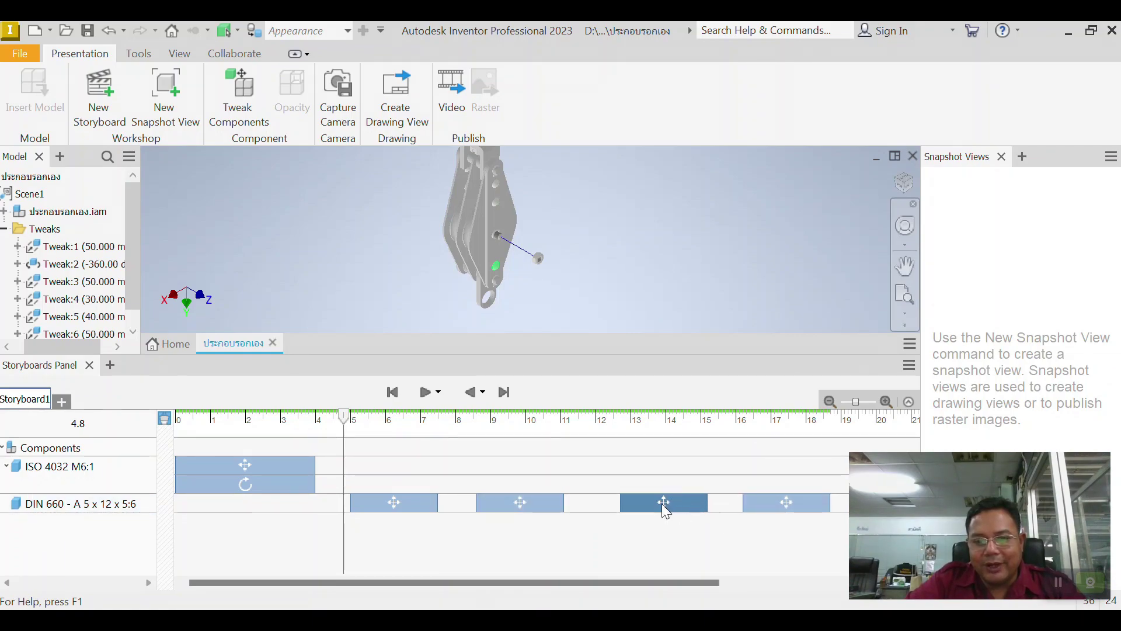
left_click_drag(533, 501, 532, 508)
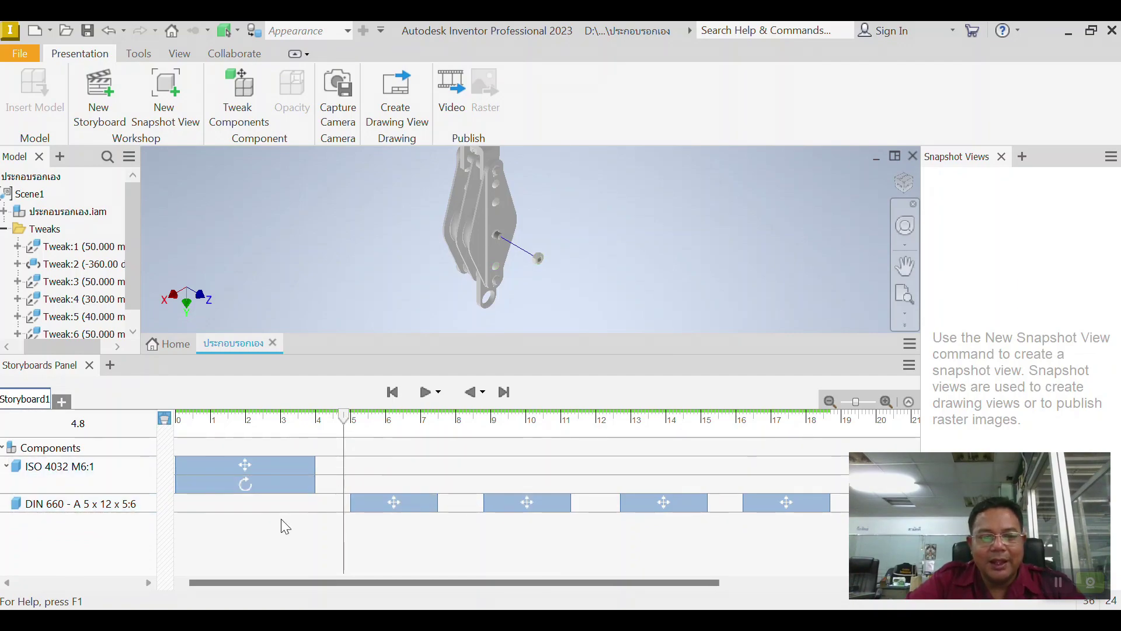
- Play the storyboard from the start, go to its end, and look over the scene's tweak list
left_click(392, 392)
left_click(422, 393)
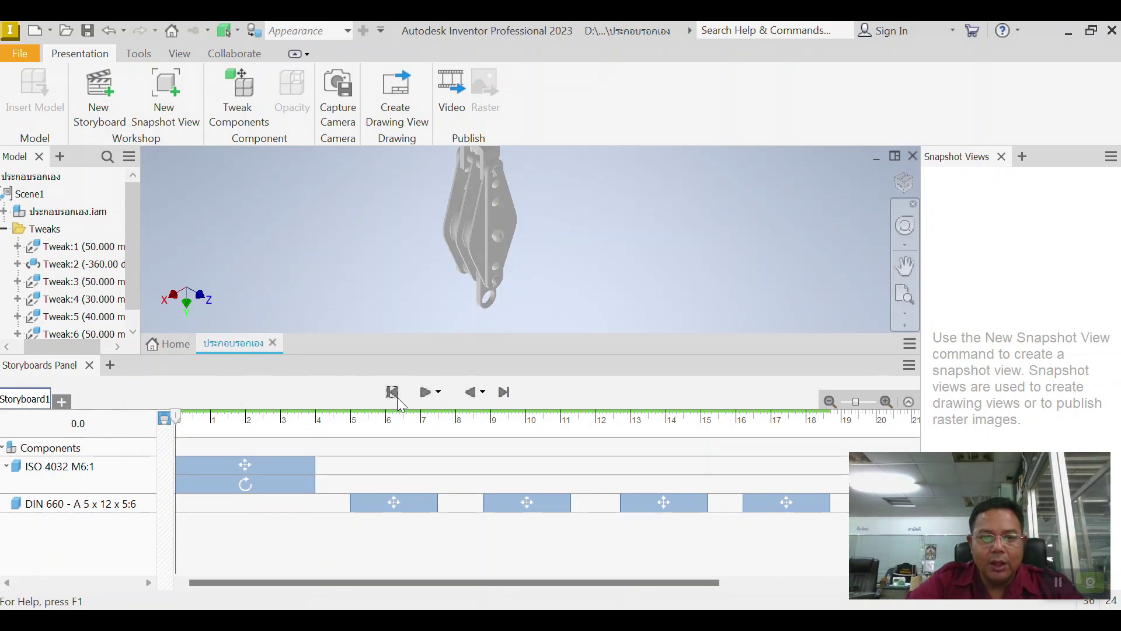
left_click(511, 395)
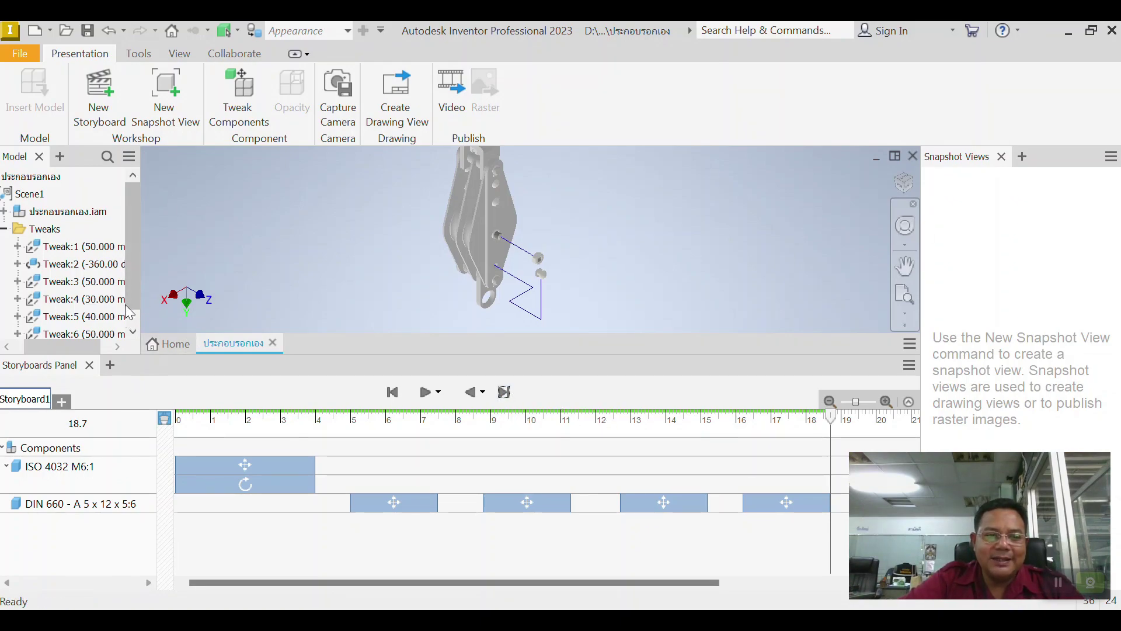
scroll(137, 318, "down", 1)
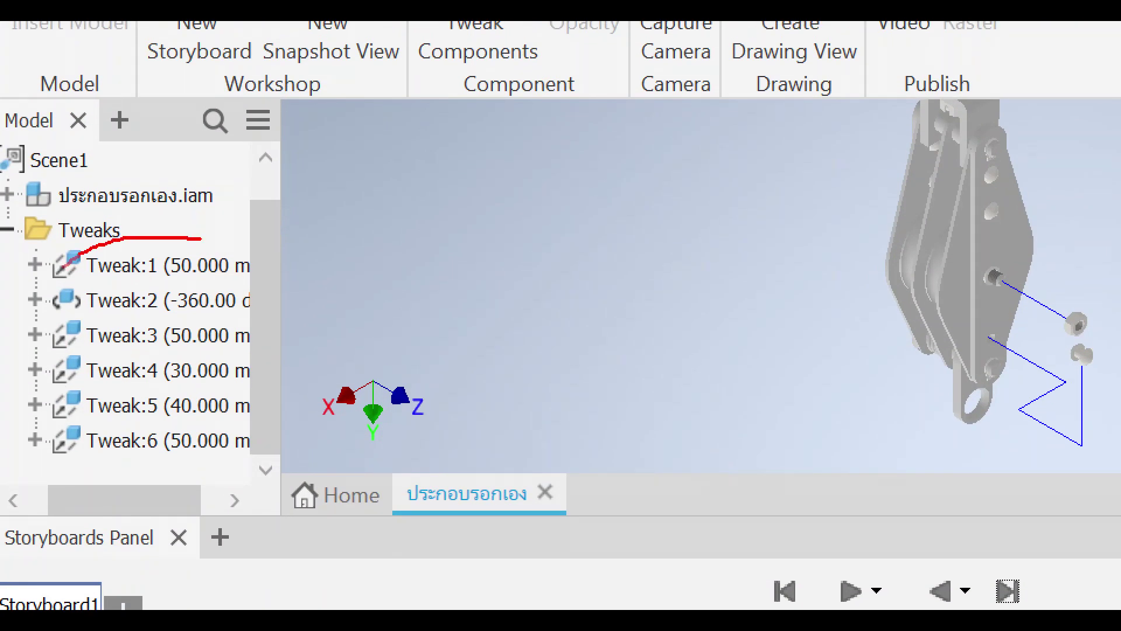
mouse_move(64, 265)
left_mouse_down()
mouse_move(298, 452)
mouse_move(128, 223)
left_mouse_up()
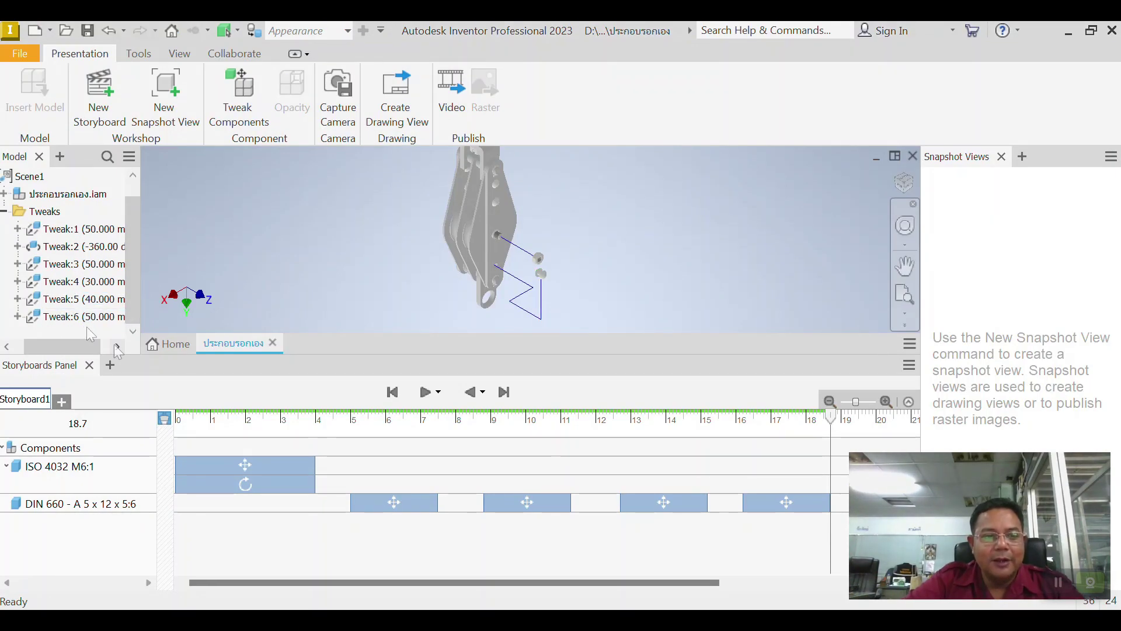
- Delete the pin's last two move tweaks, Tweak:6 and Tweak:5, from the scene's tweak list
right_click(86, 325)
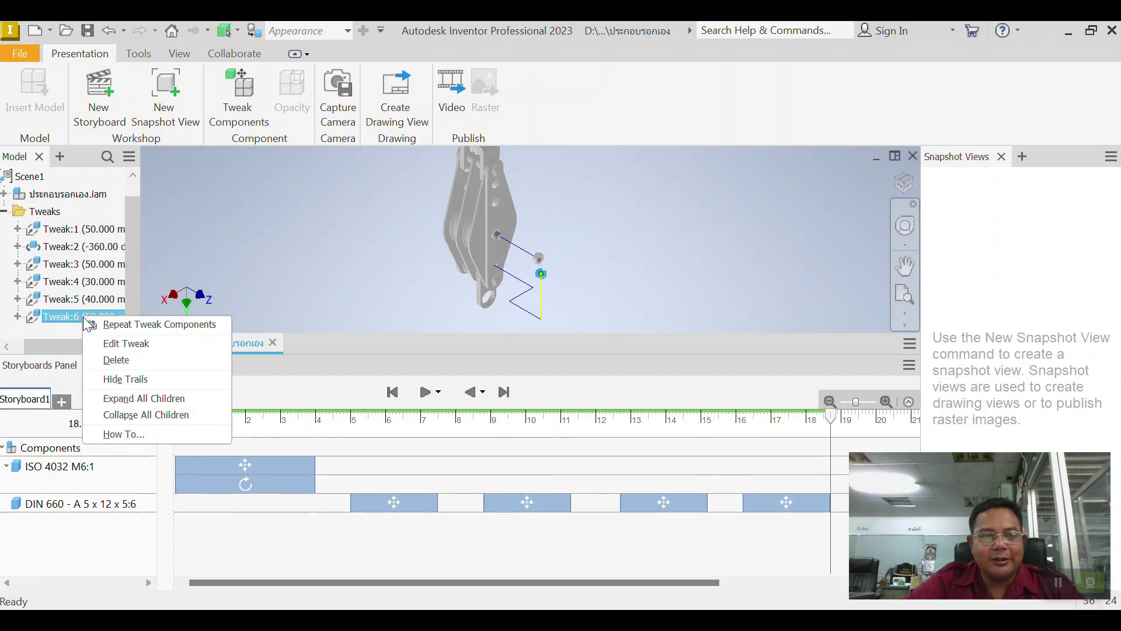
left_click(122, 361)
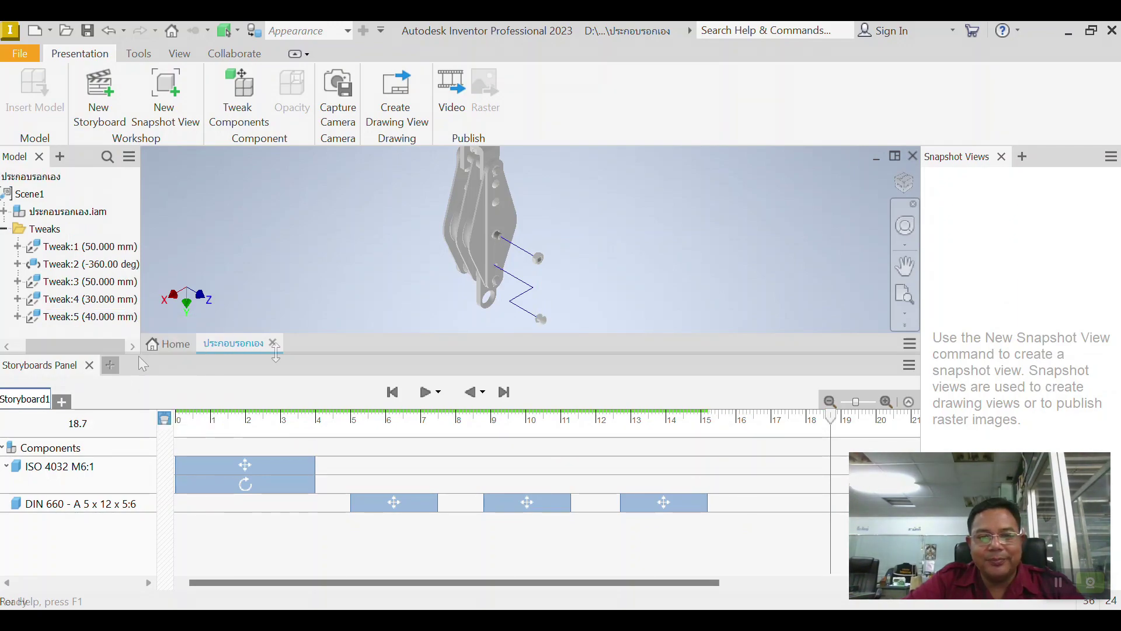
right_click(106, 320)
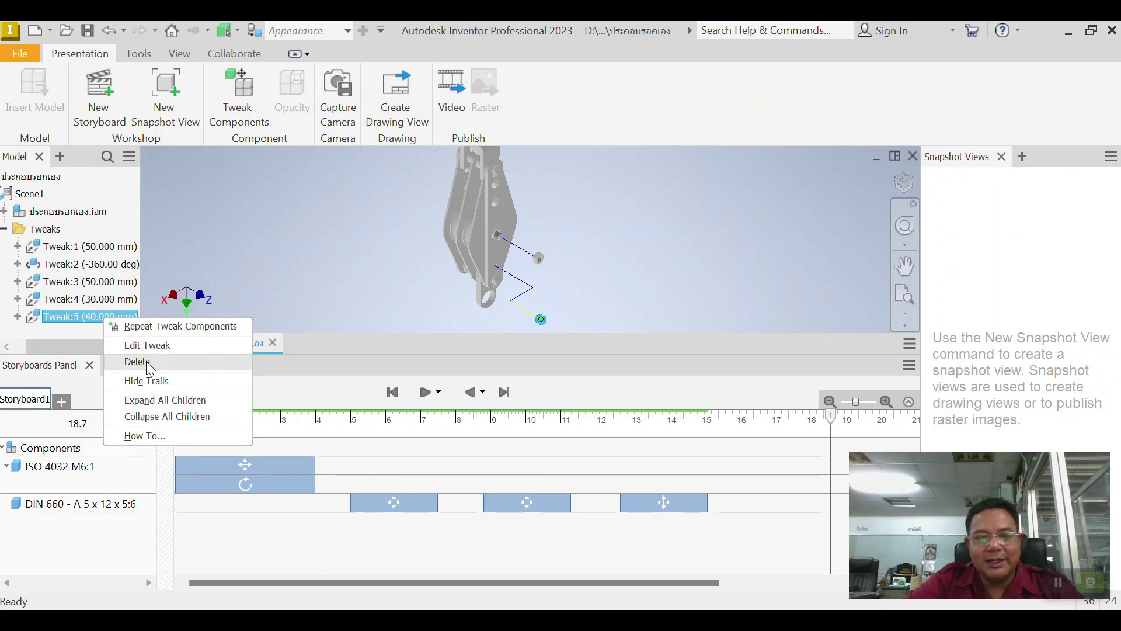
left_click(141, 362)
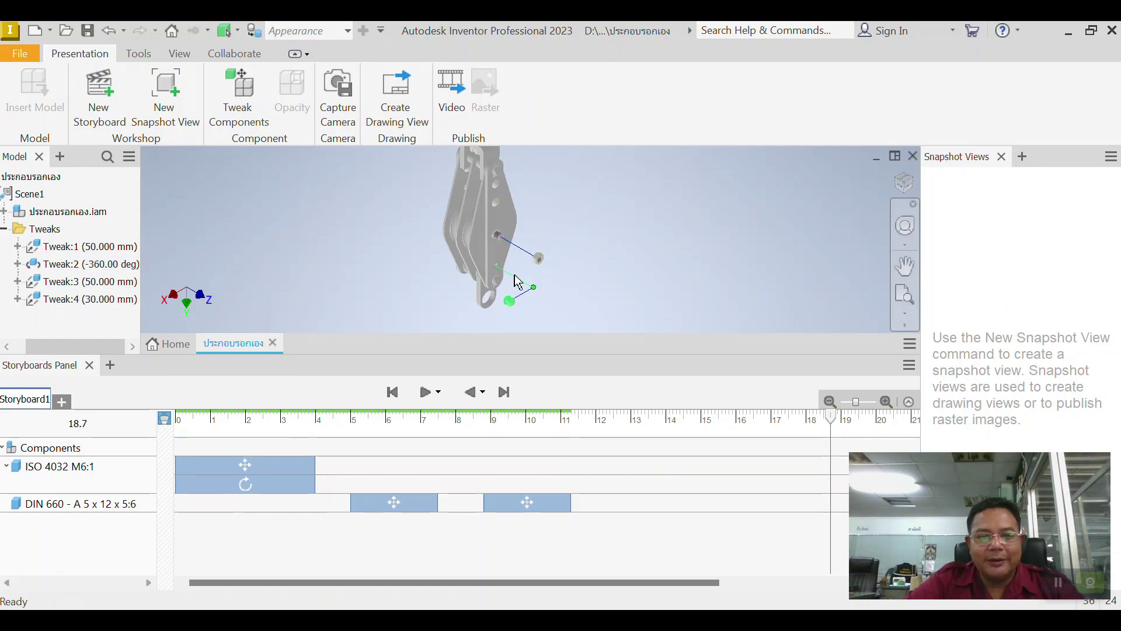
- Delete the pin's two remaining move tweaks, the 30 mm and then the 50 mm one, through their trail segments in the model
scroll(514, 283, "down", 5)
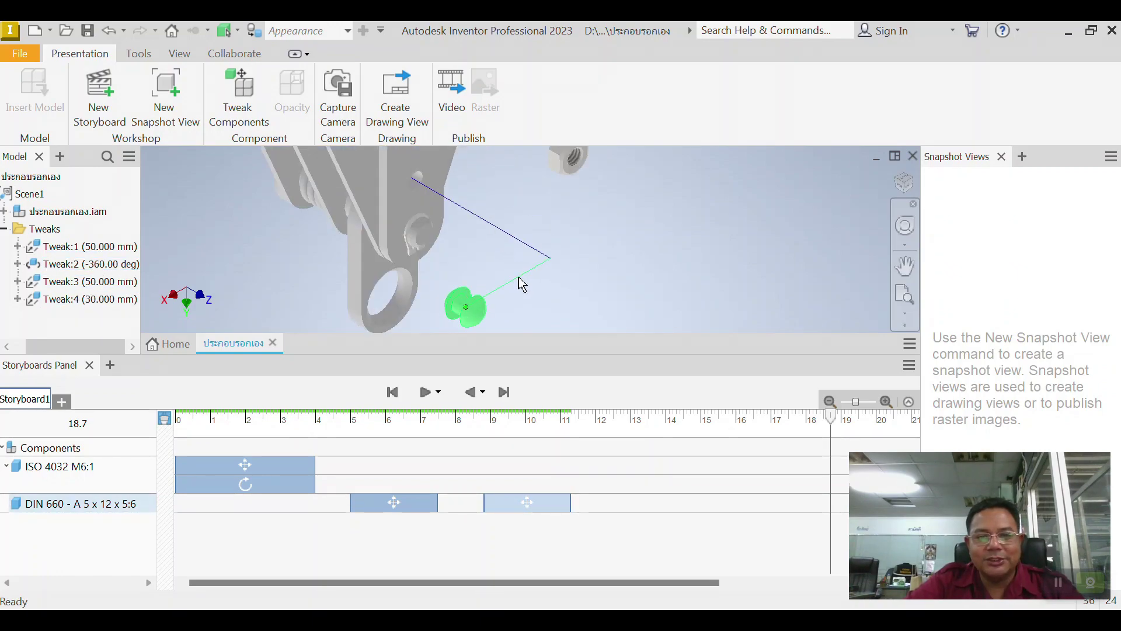
right_click(524, 285)
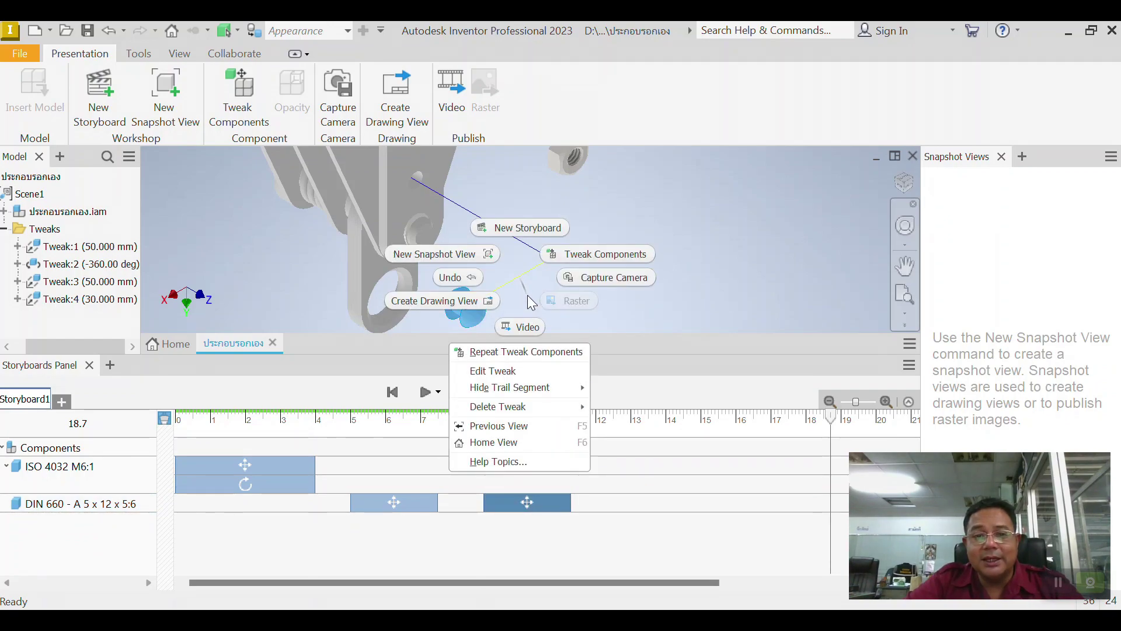
left_click(774, 272)
left_click(759, 268)
right_click(525, 286)
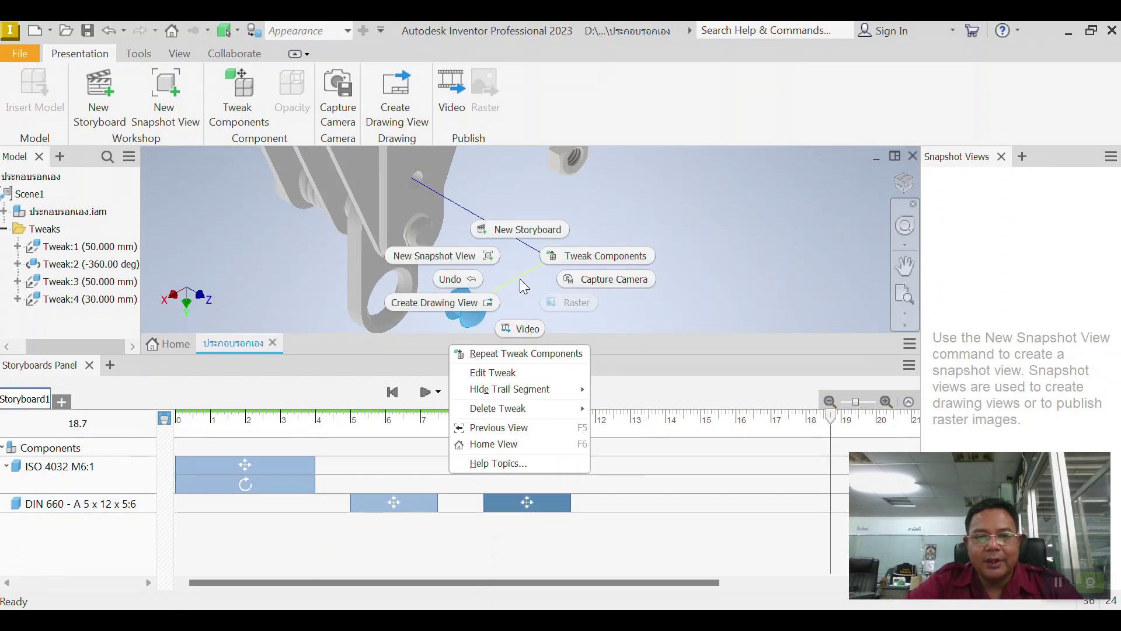
mouse_move(501, 410)
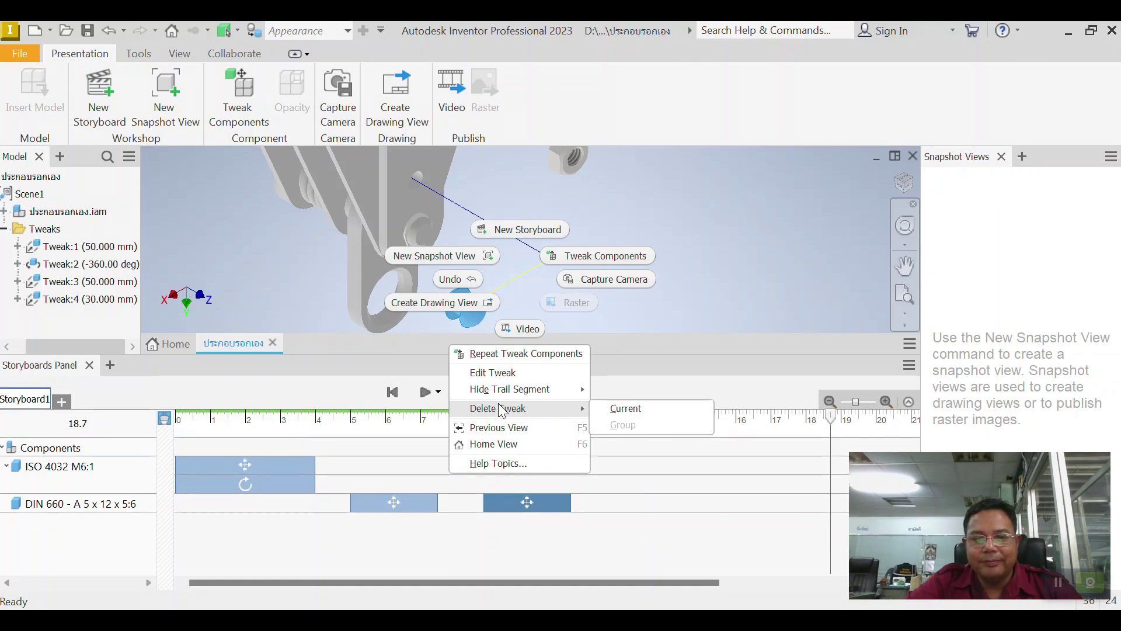
left_click(626, 409)
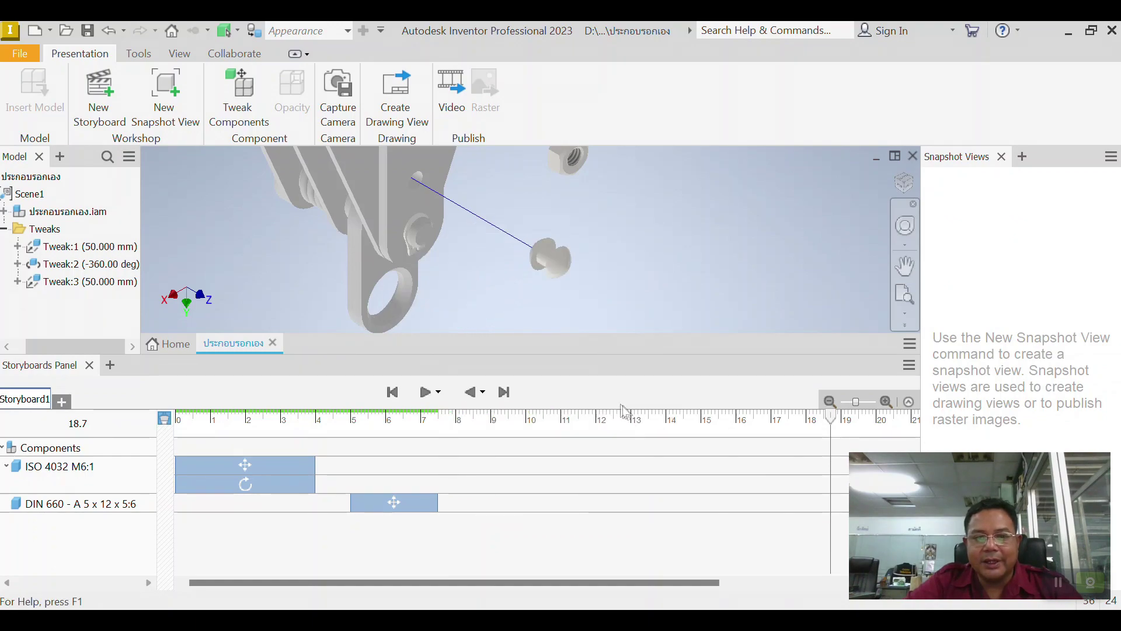
right_click(507, 239)
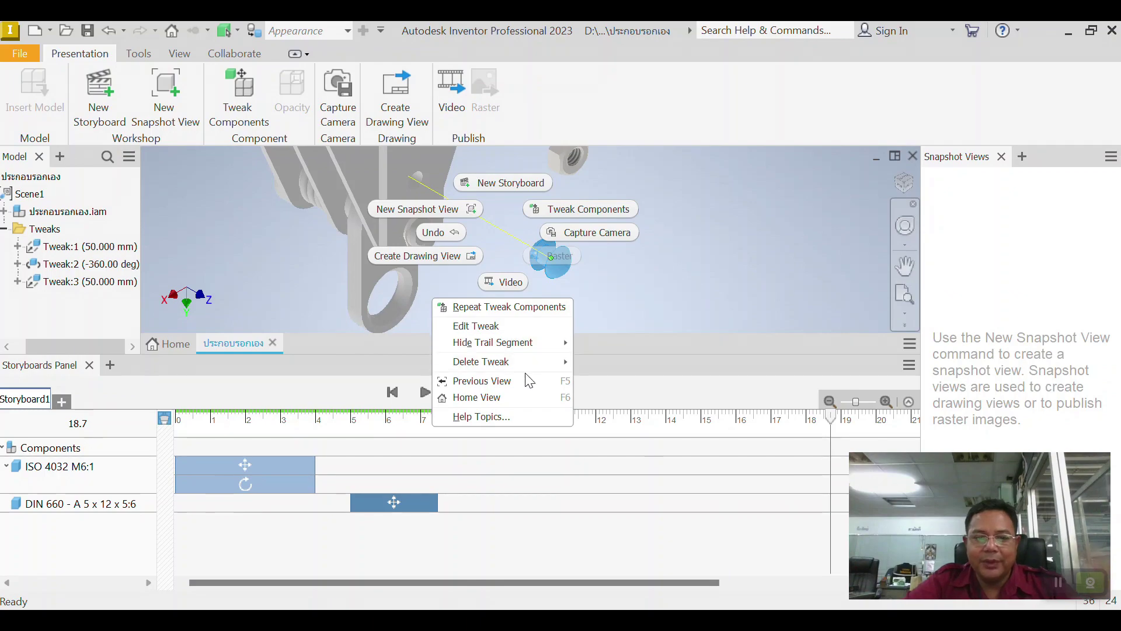
mouse_move(535, 372)
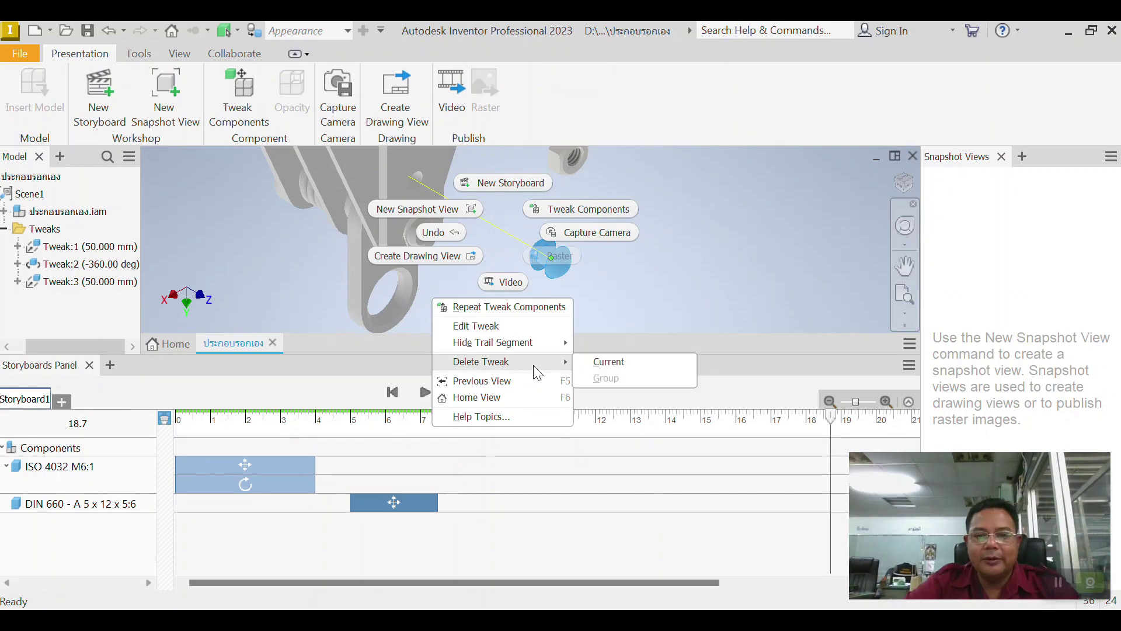
left_click(610, 365)
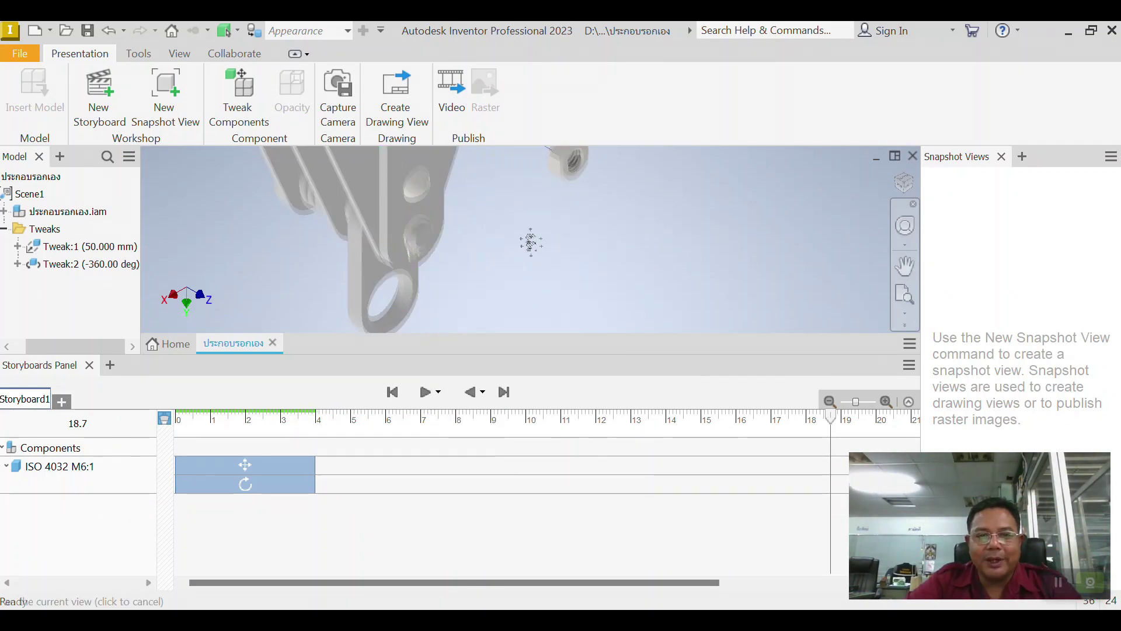
- Delete the M6 nut's 50 mm move tweak through its trail beside the side plate
left_click(489, 300)
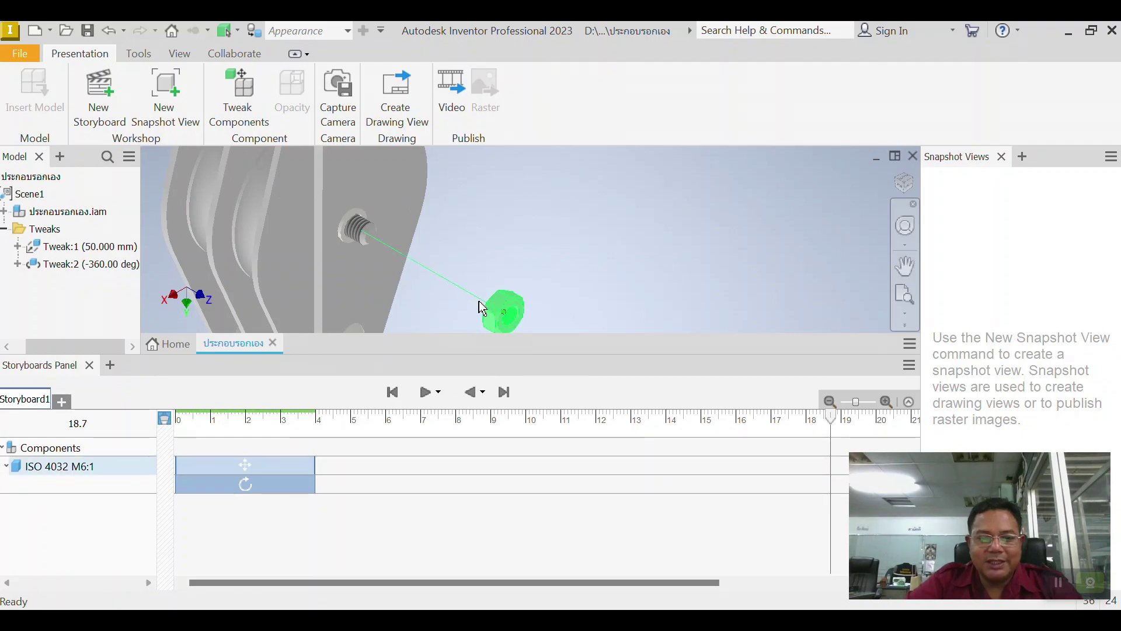
left_click(461, 296)
right_click(460, 296)
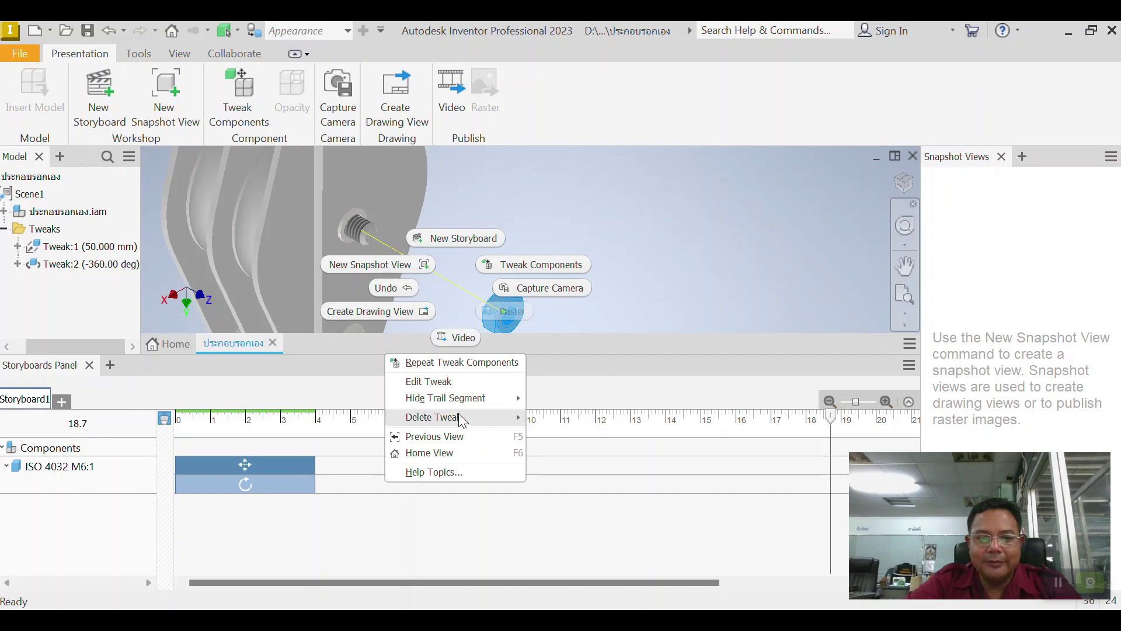
mouse_move(521, 420)
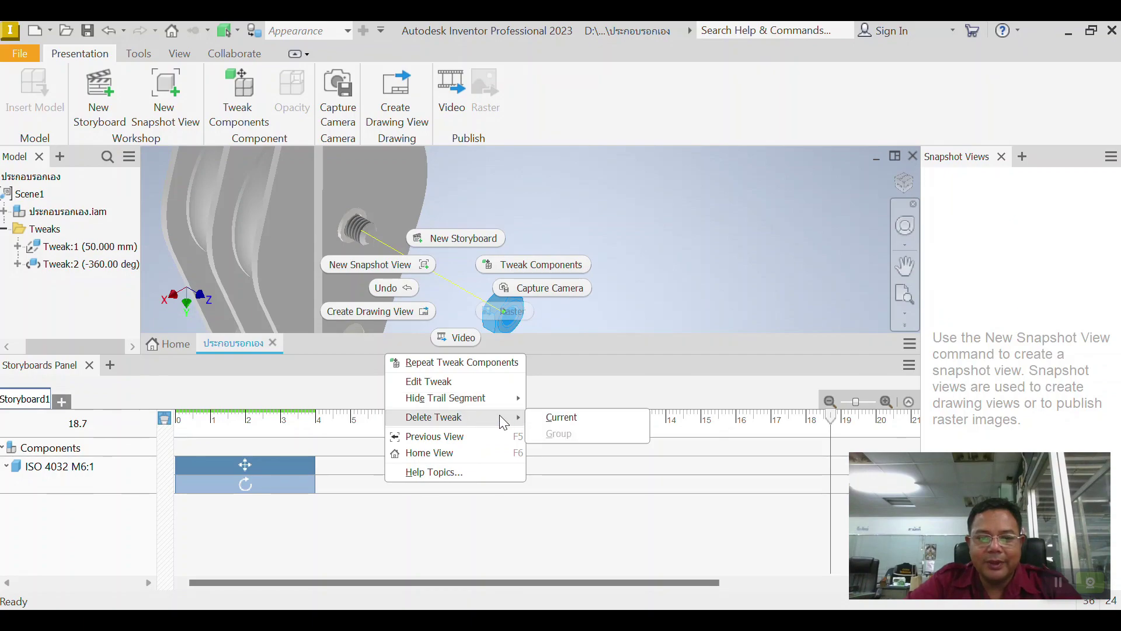
left_click(562, 417)
- Delete the M6 nut's rotation tweak through its action on the storyboard timeline
left_click(270, 467)
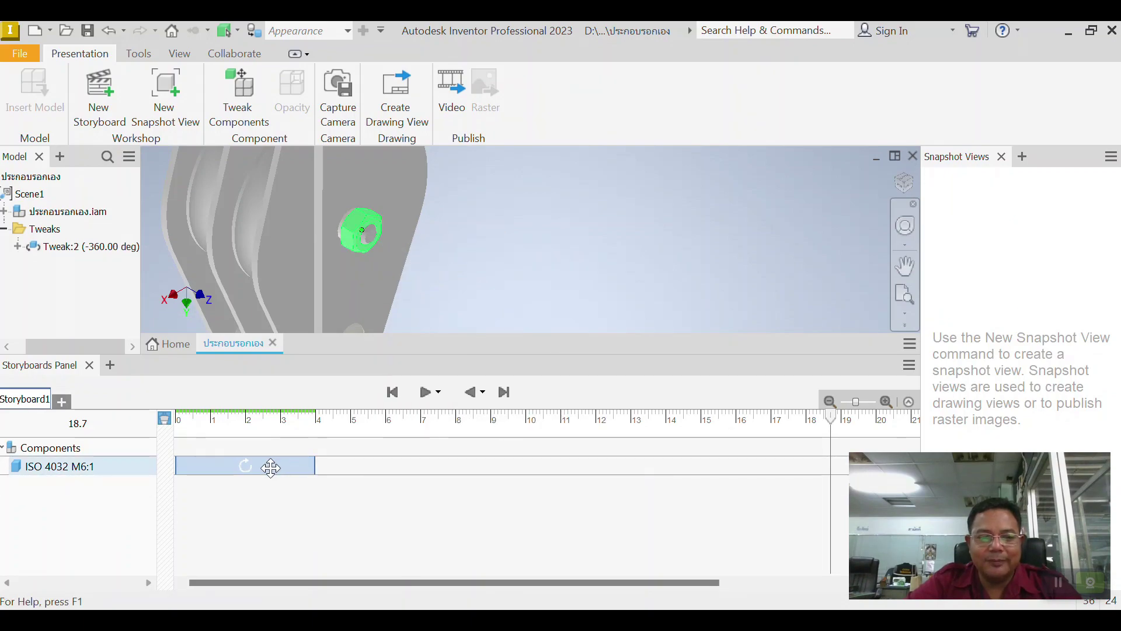
right_click(270, 467)
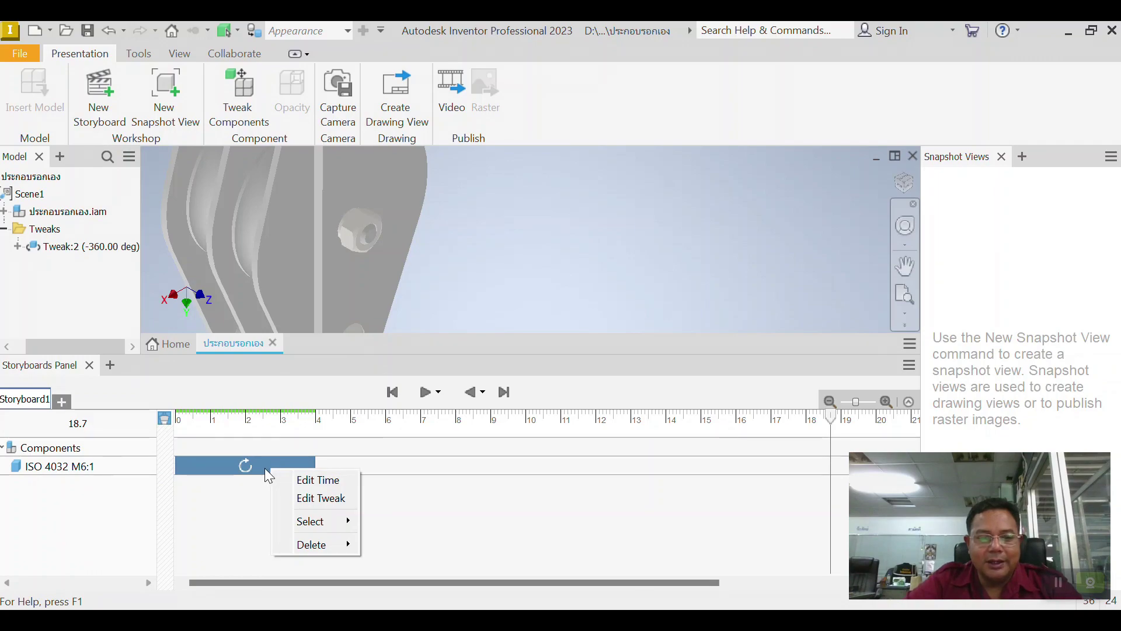
left_click(288, 467)
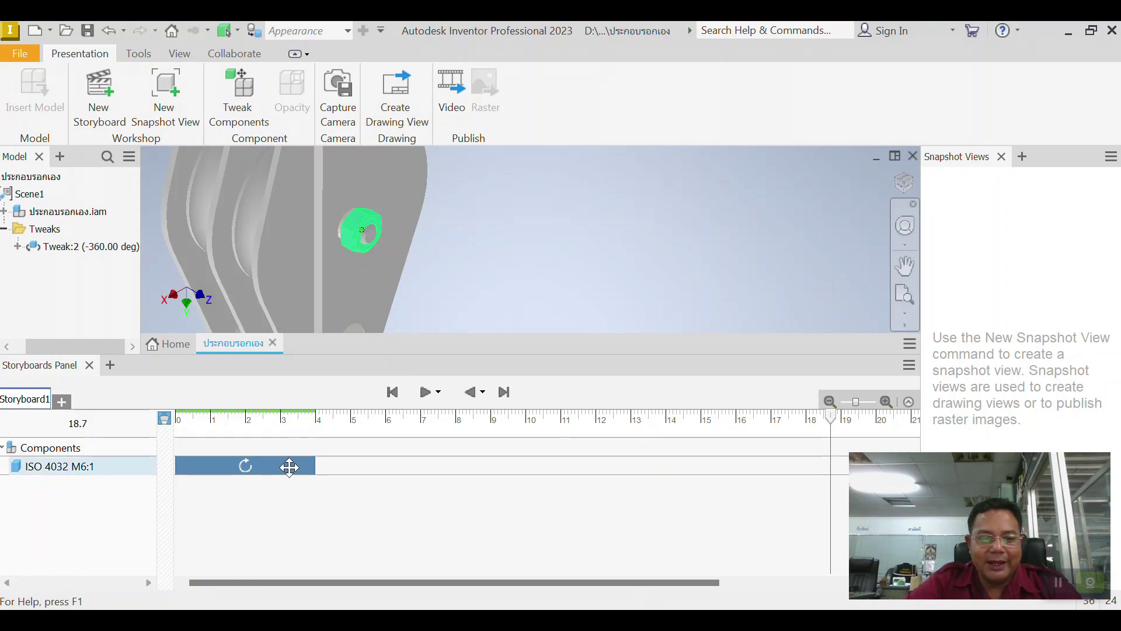
right_click(290, 467)
mouse_move(337, 548)
left_click(415, 546)
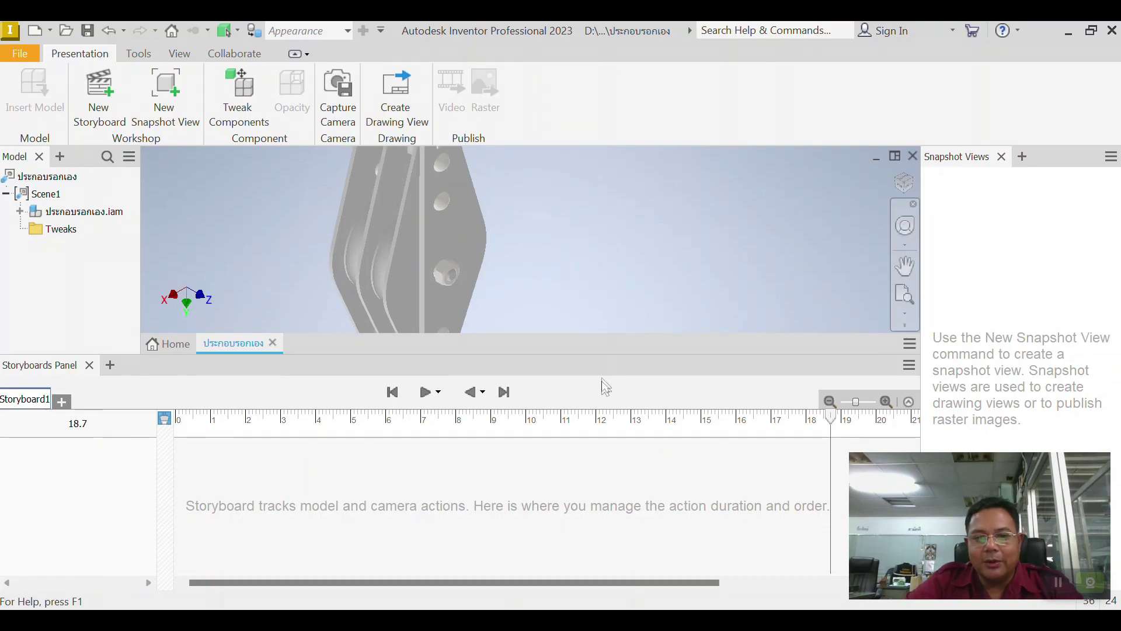
- Enlarge the model view and tweak the M6 nut out of the side plate with an X move of -50 mm
left_click_drag(607, 356, 612, 444)
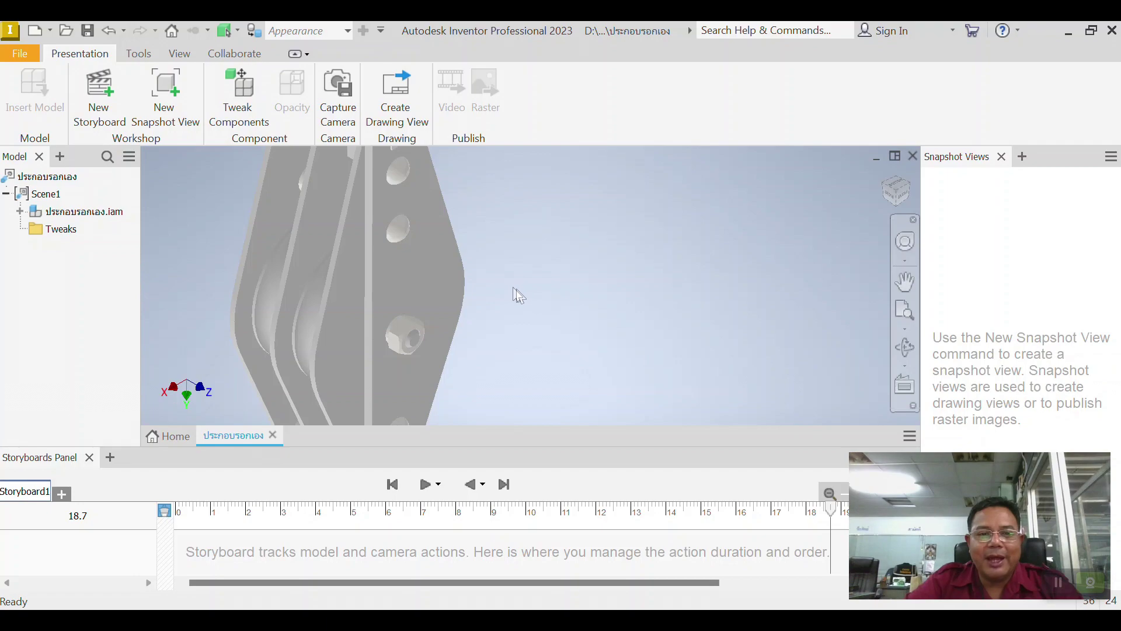
scroll(530, 289, "down", 5)
middle_click_drag(534, 282, 516, 322)
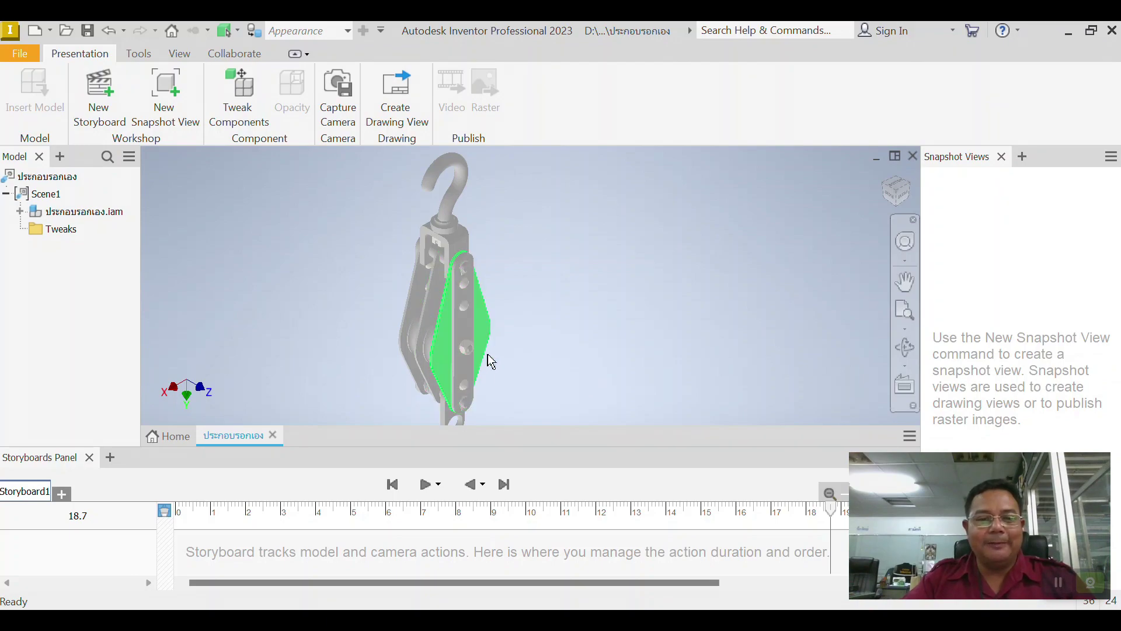
middle_click_drag(500, 345, 494, 316, "shift")
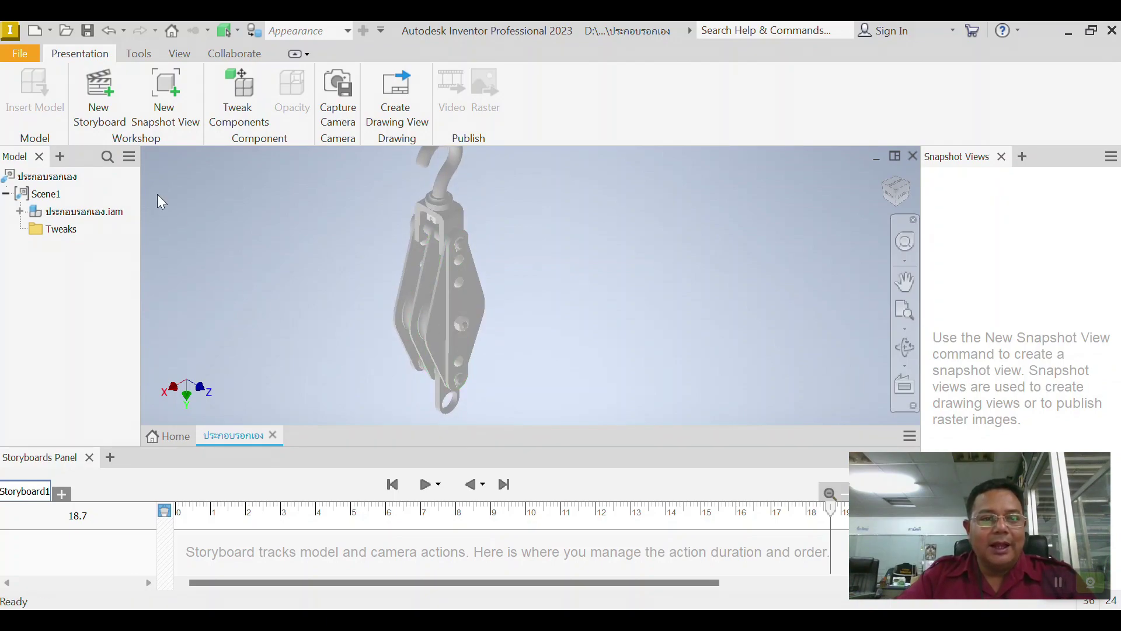
left_click(254, 105)
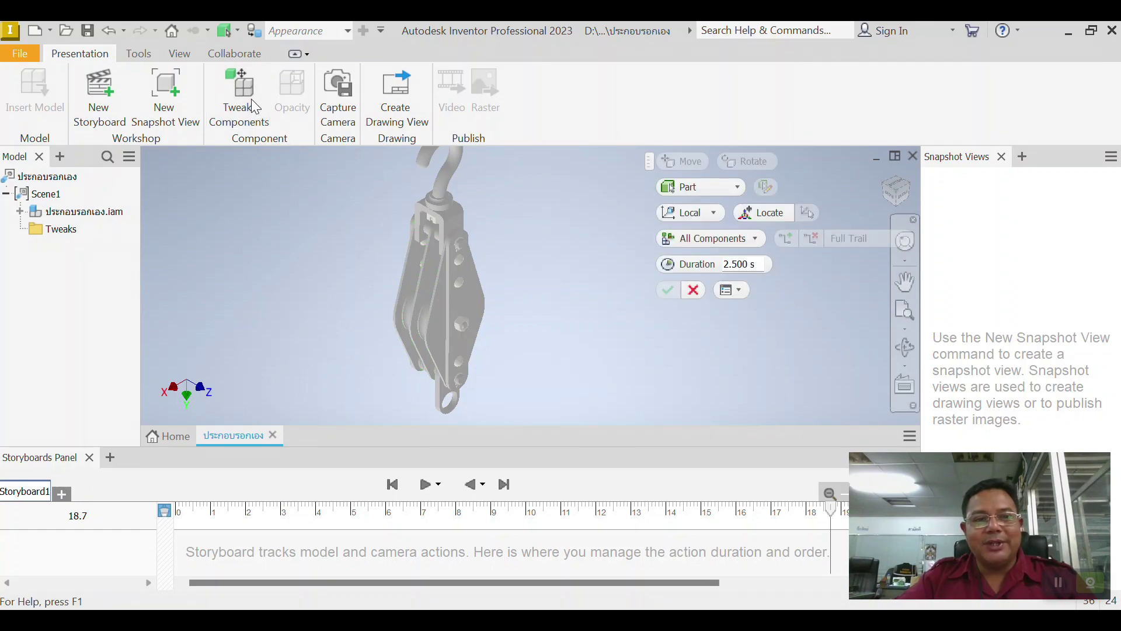
left_click(463, 324)
left_click_drag(413, 302, 519, 348)
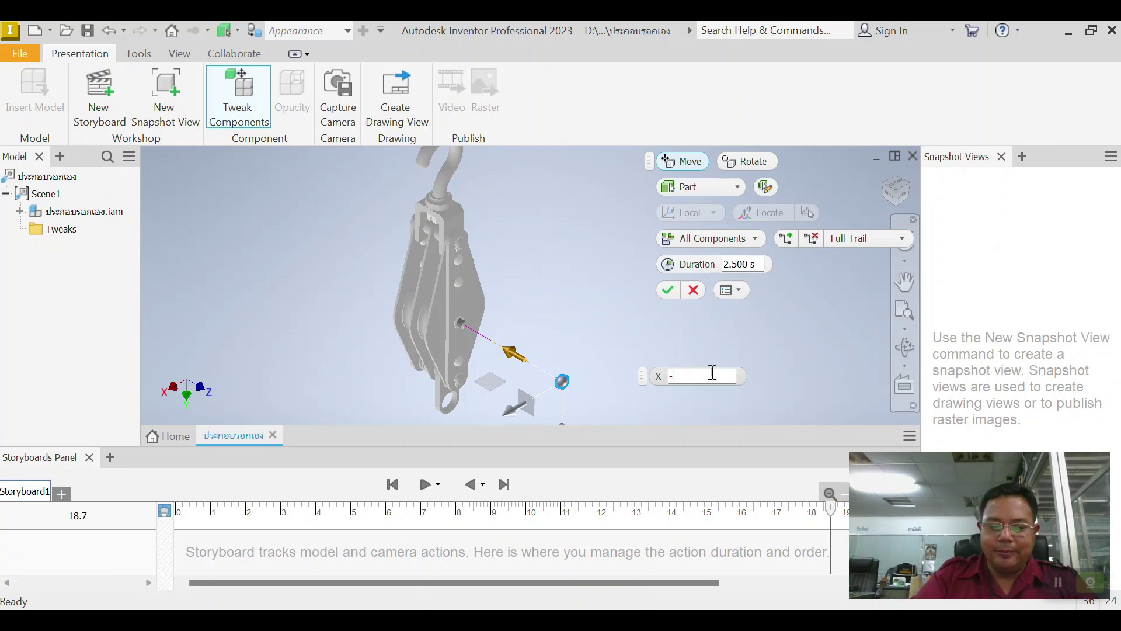
type("-50")
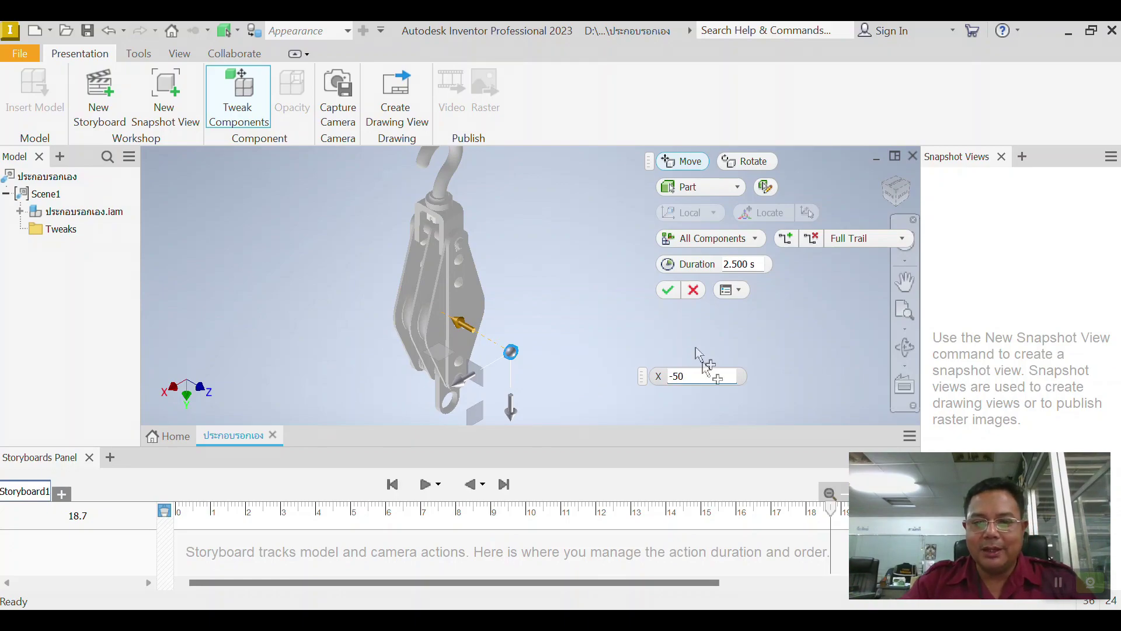
left_click(667, 290)
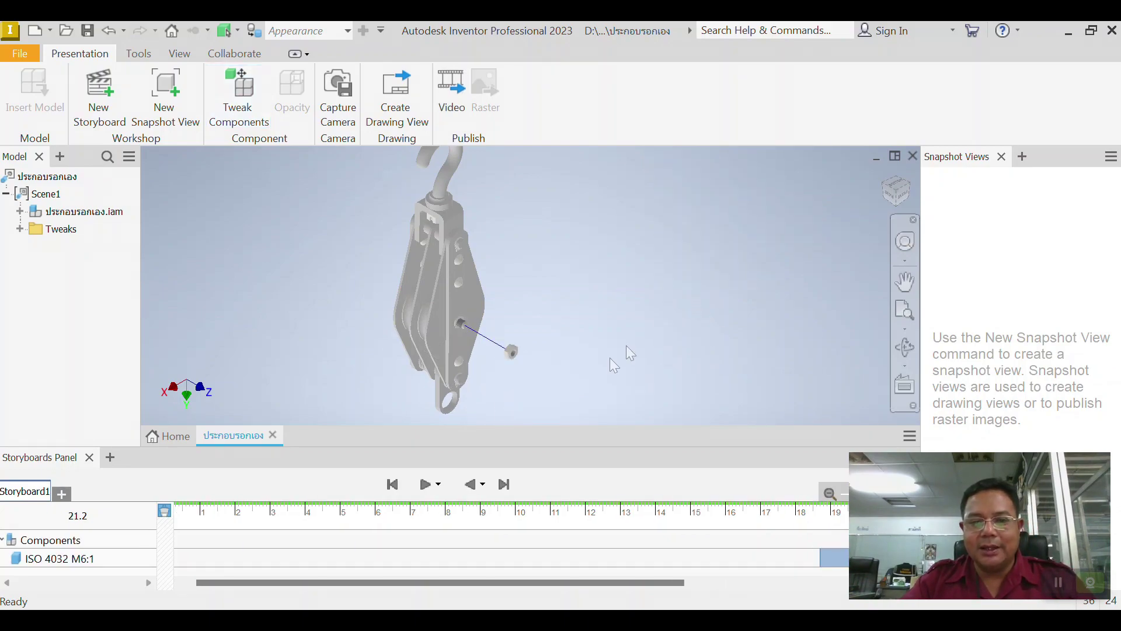
- Add a rotation tweak of 360 degrees to the moved-out M6 nut about its bolt axis
left_click(239, 96)
left_click(511, 351)
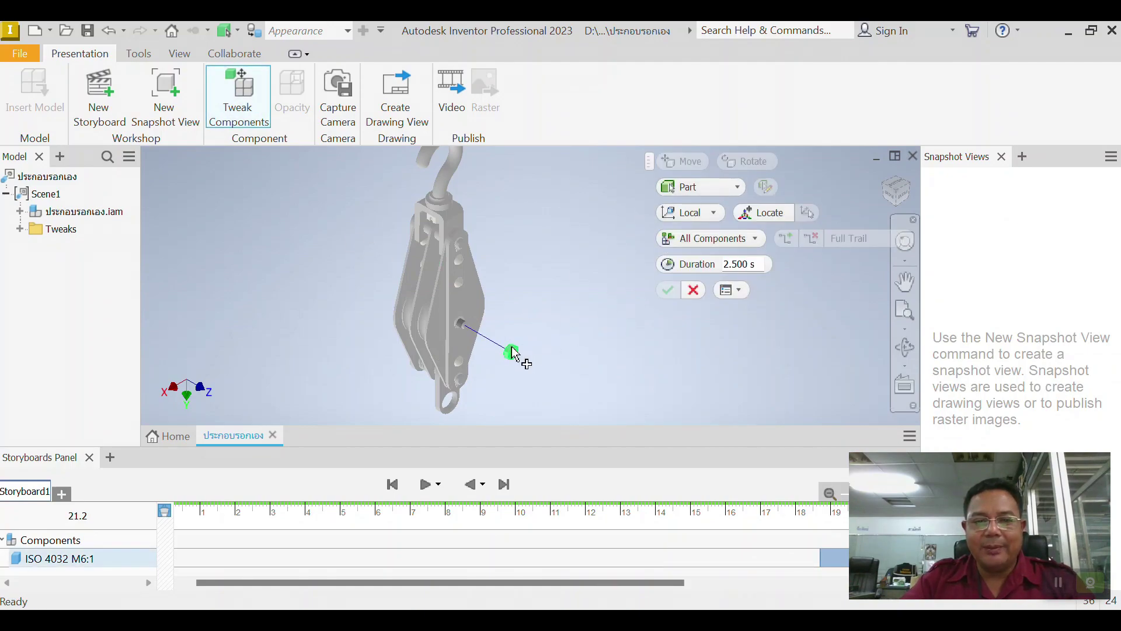
left_click(747, 162)
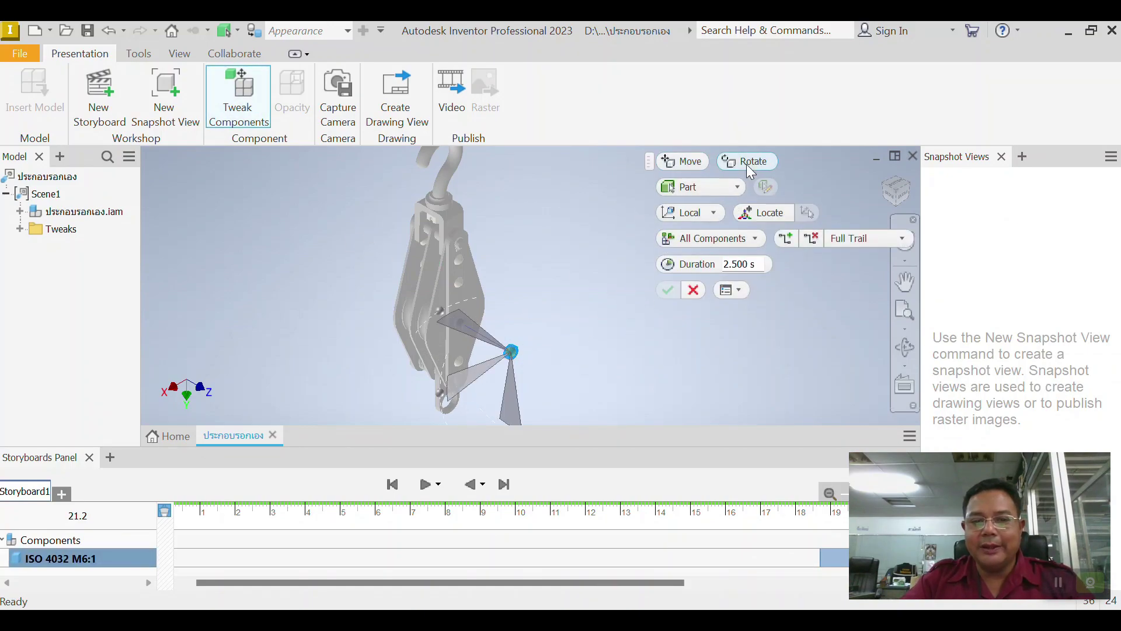
left_click(494, 367)
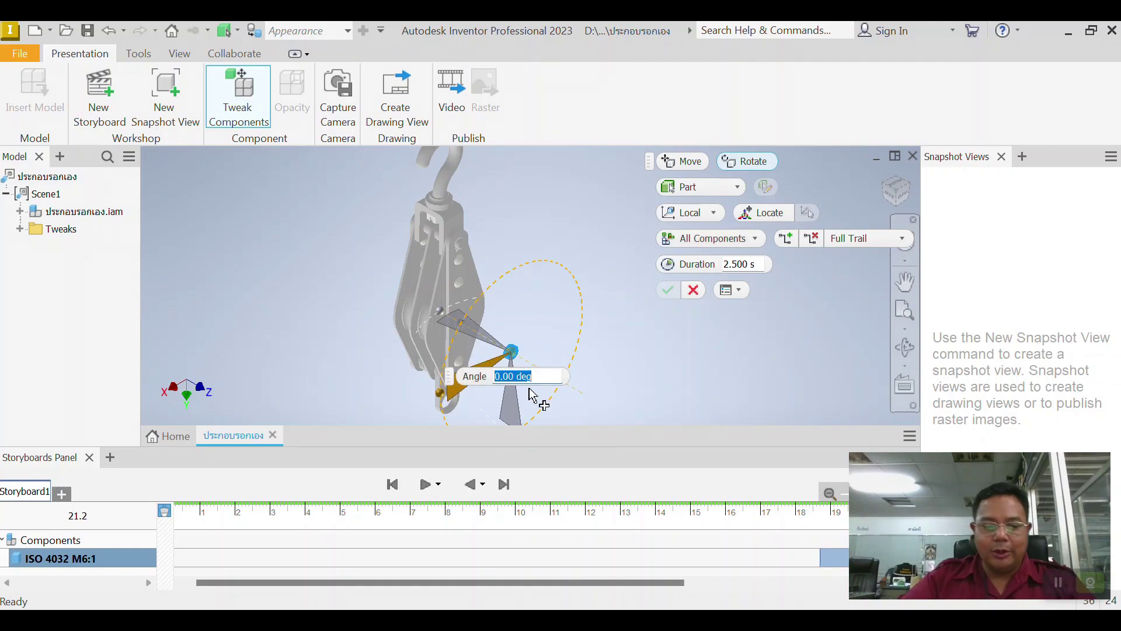
type("560")
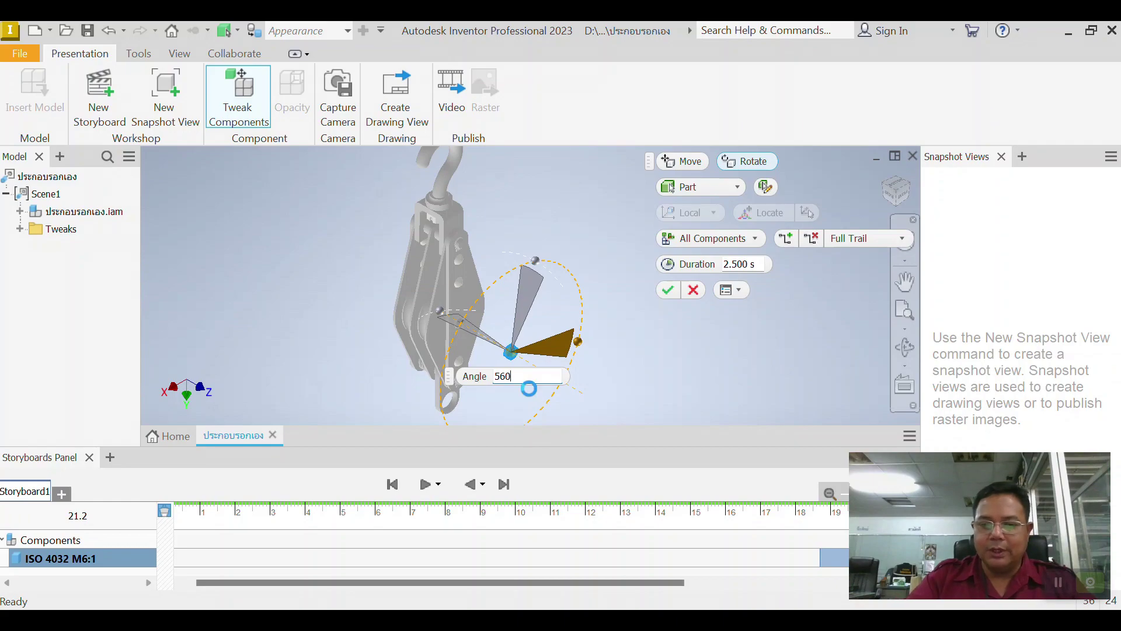
key("Return")
type("360")
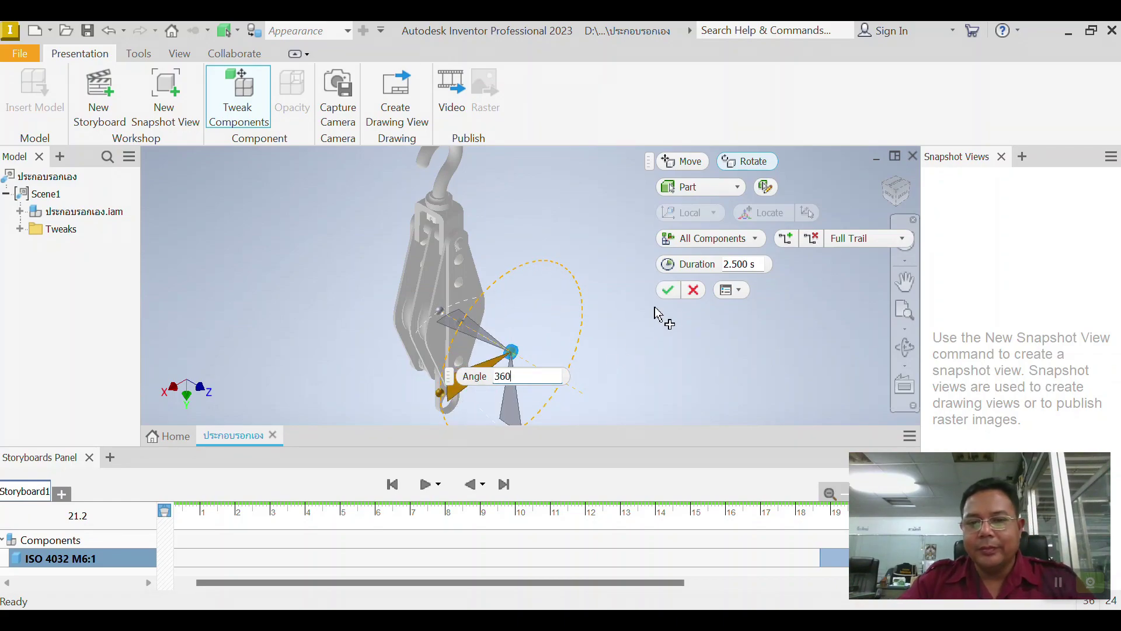
left_click(668, 290)
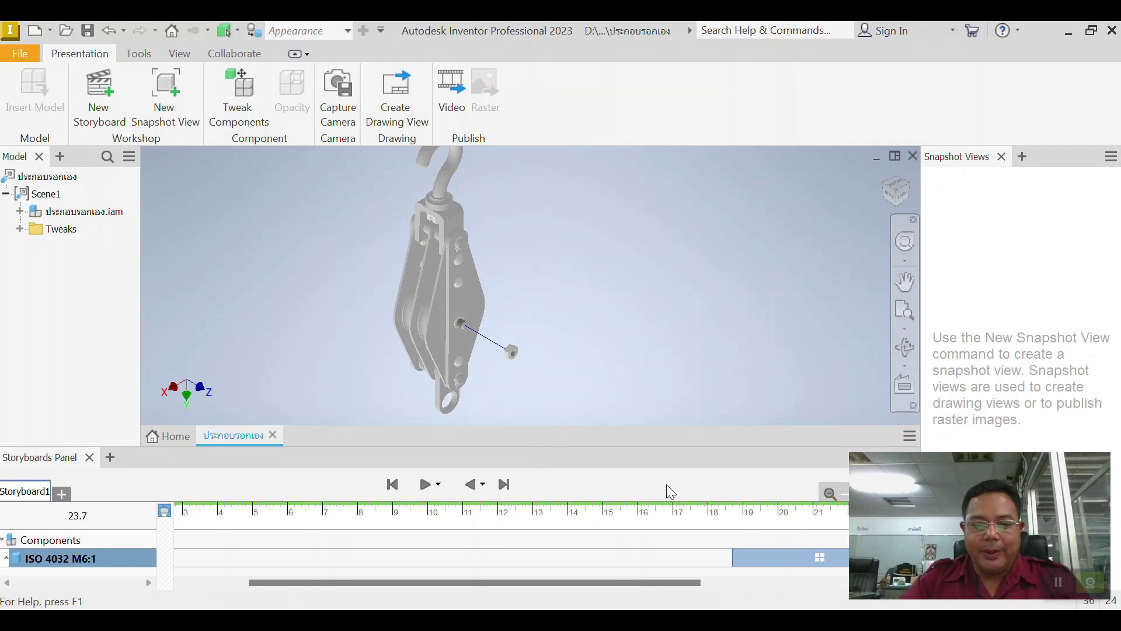
- Shift the M6 nut's grouped storyboard actions back to start at 0 s on the timeline
scroll(680, 344, "down", 5)
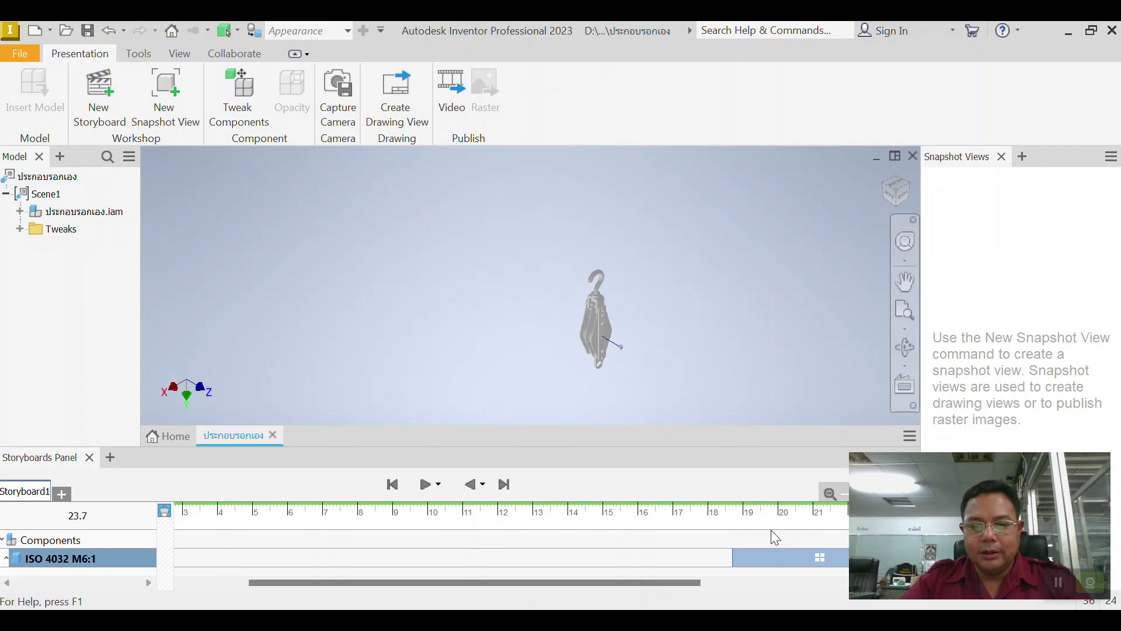
left_click_drag(777, 551, 72, 536)
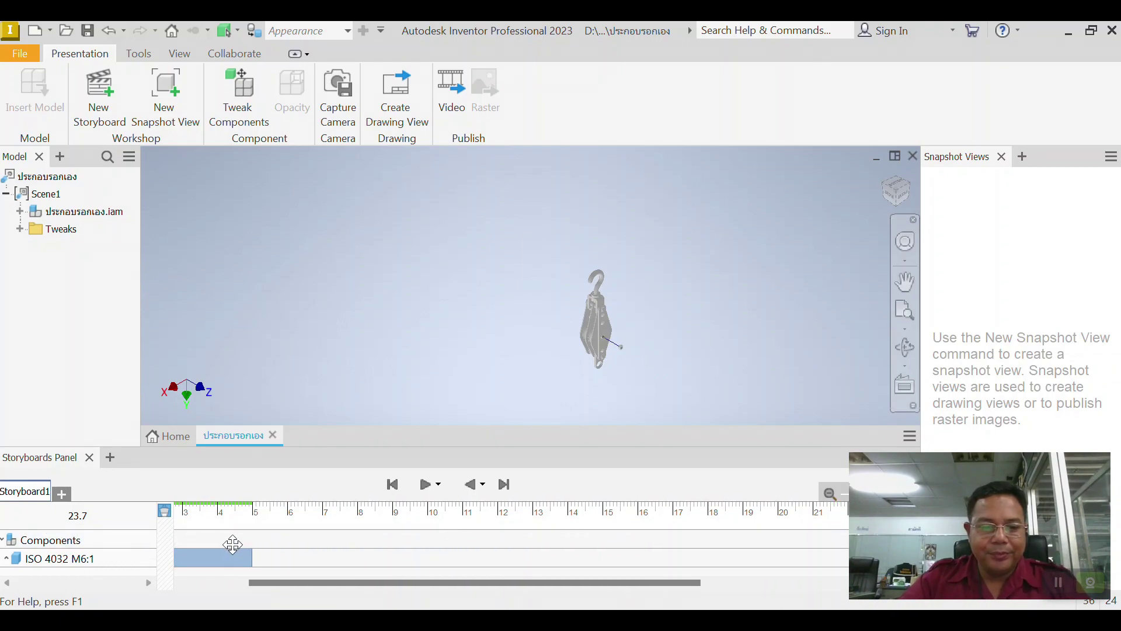
left_click_drag(297, 583, 236, 583)
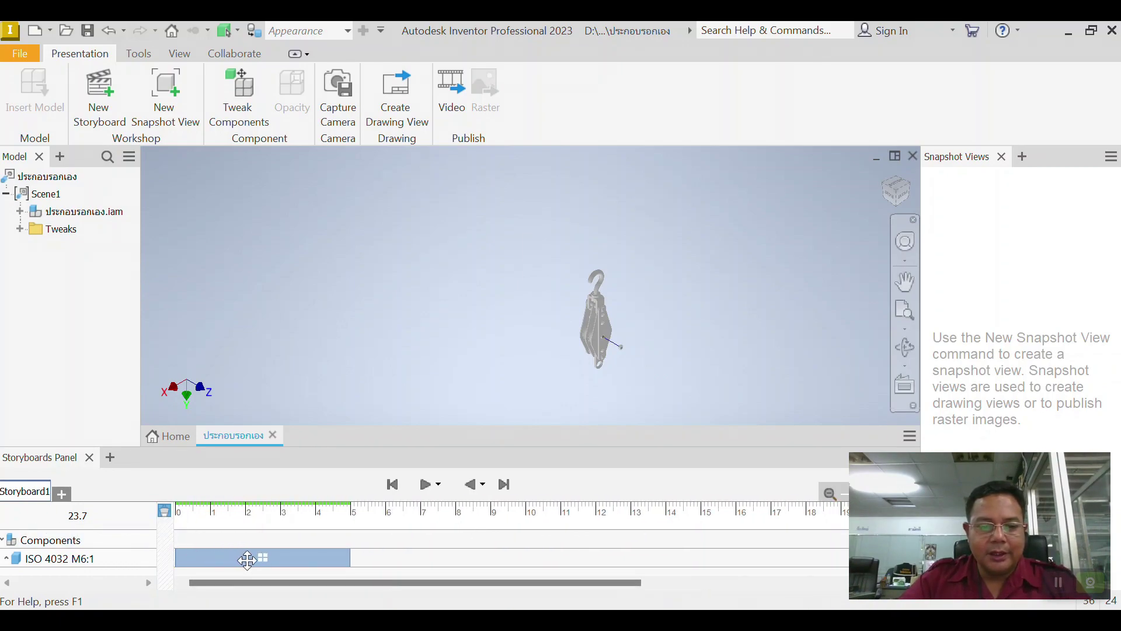
- Expand the M6 nut's grouped actions, enlarge the storyboard area and align the rotation's start time with the move
left_click(253, 560)
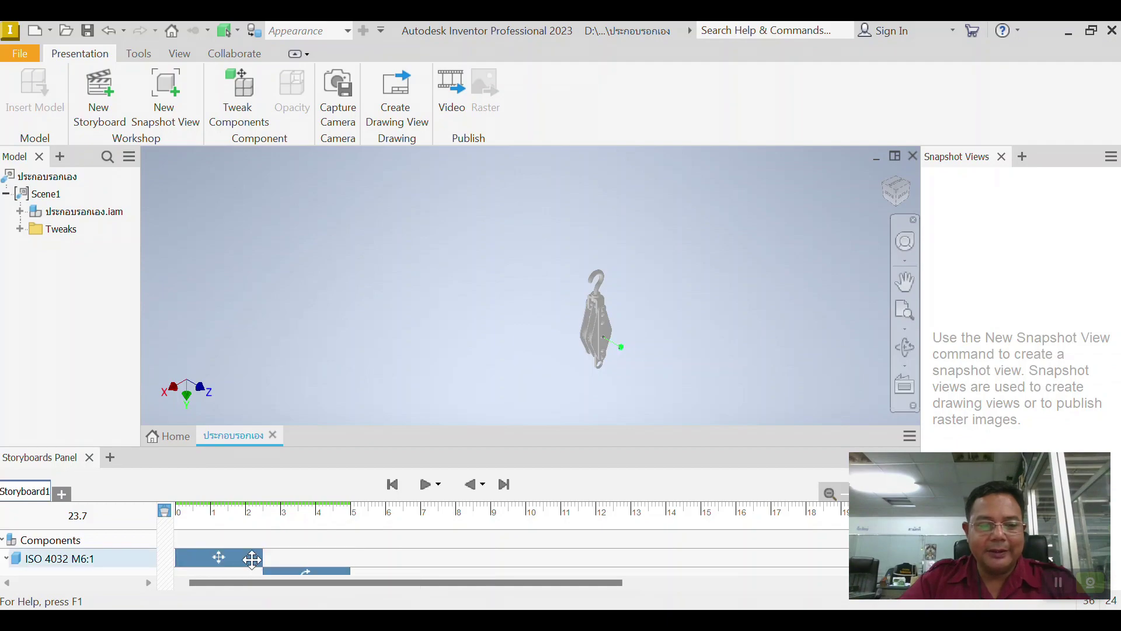
left_click(323, 559)
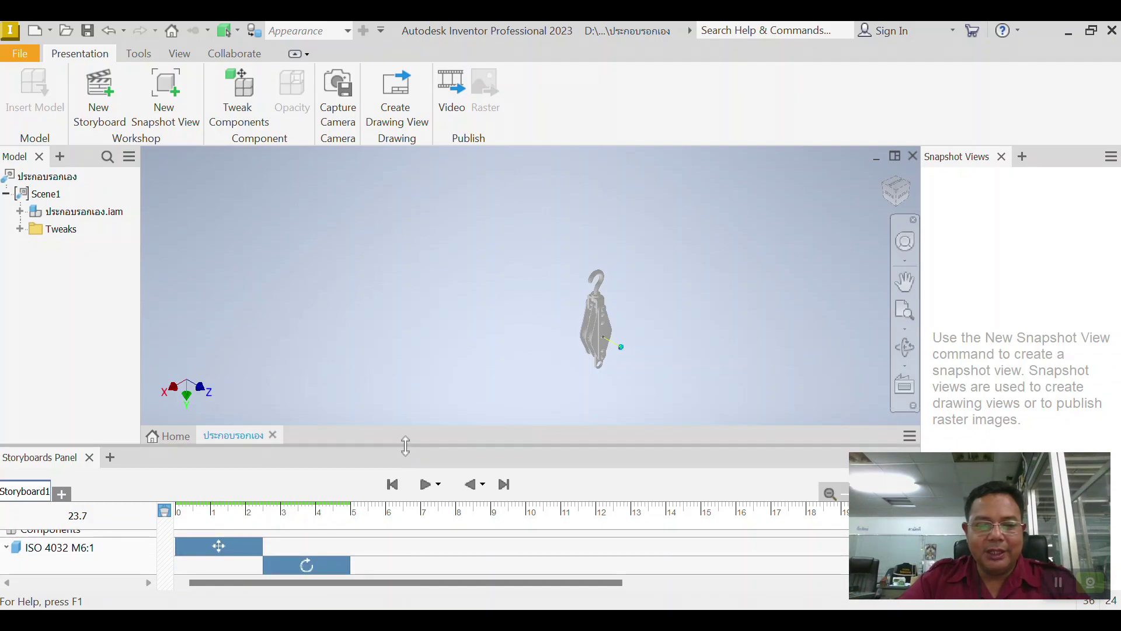
left_click_drag(406, 452, 406, 383)
right_click(305, 509)
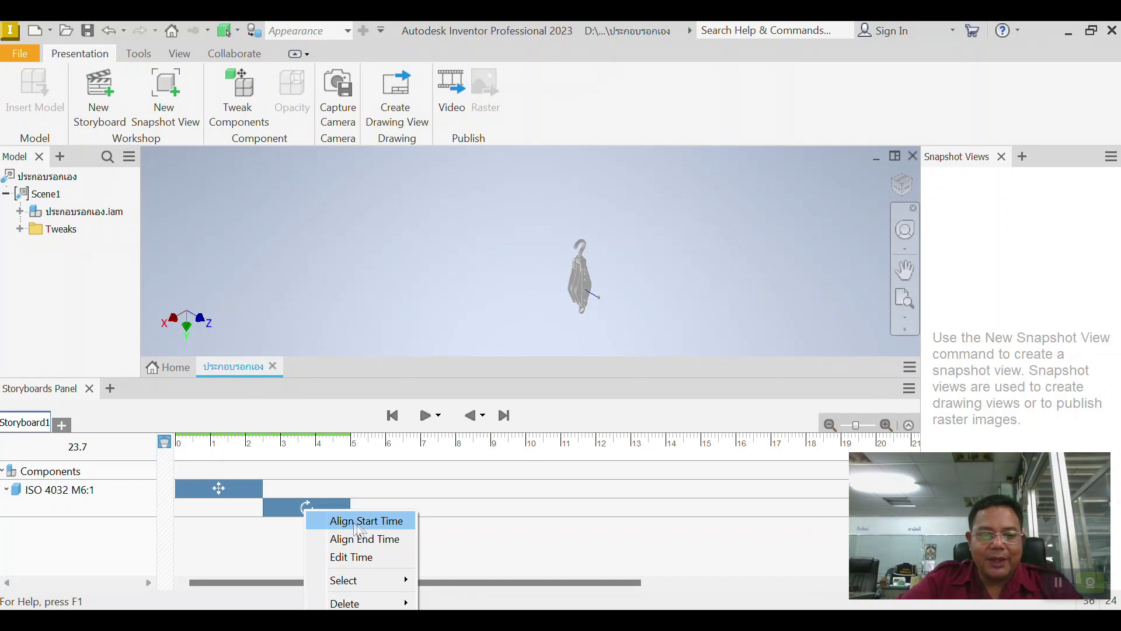
left_click(387, 529)
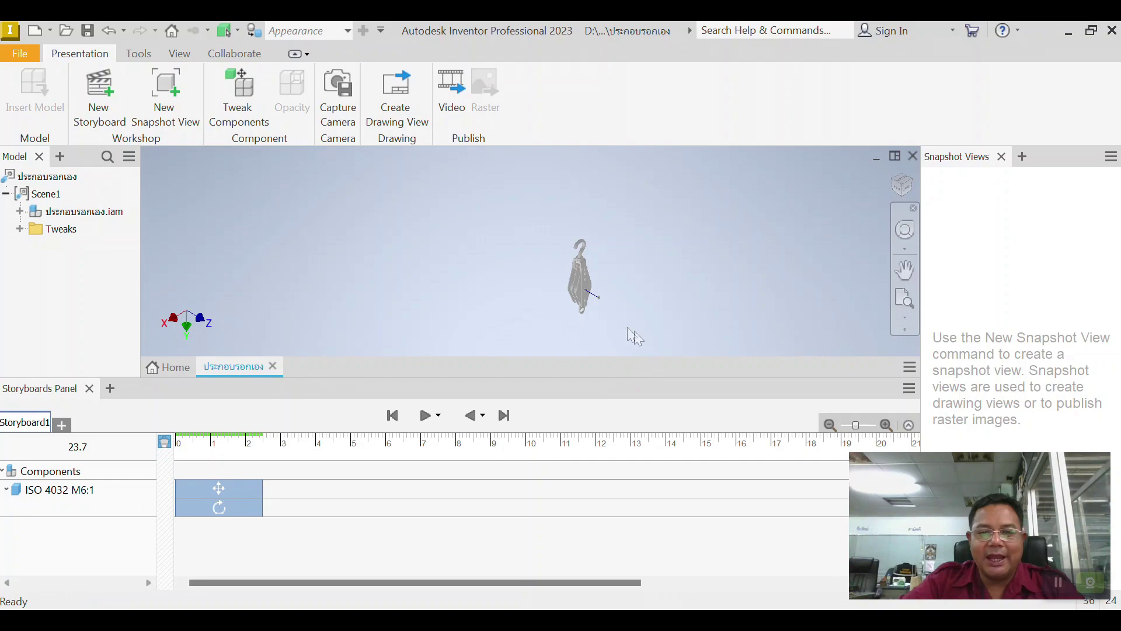
- Capture a close-up camera view of the pulled-out M6 nut with the playhead at the storyboard's end, 2.5 s
scroll(608, 305, "down", 5)
scroll(604, 303, "up", 5)
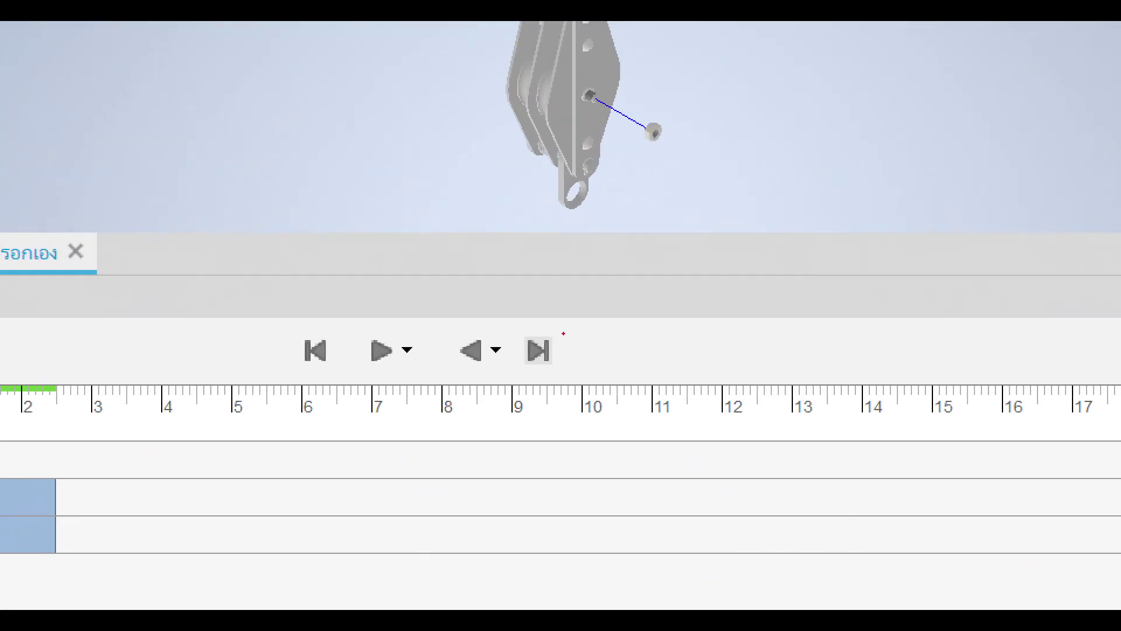
mouse_move(564, 334)
left_mouse_down()
mouse_move(517, 369)
mouse_move(567, 342)
left_mouse_up()
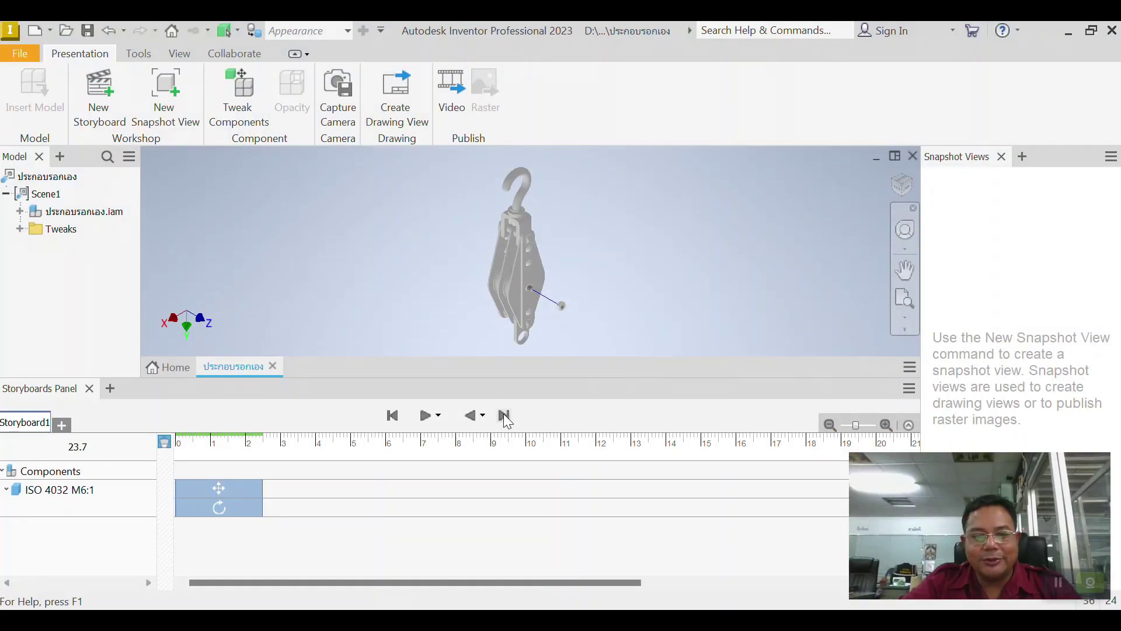
left_click(538, 350)
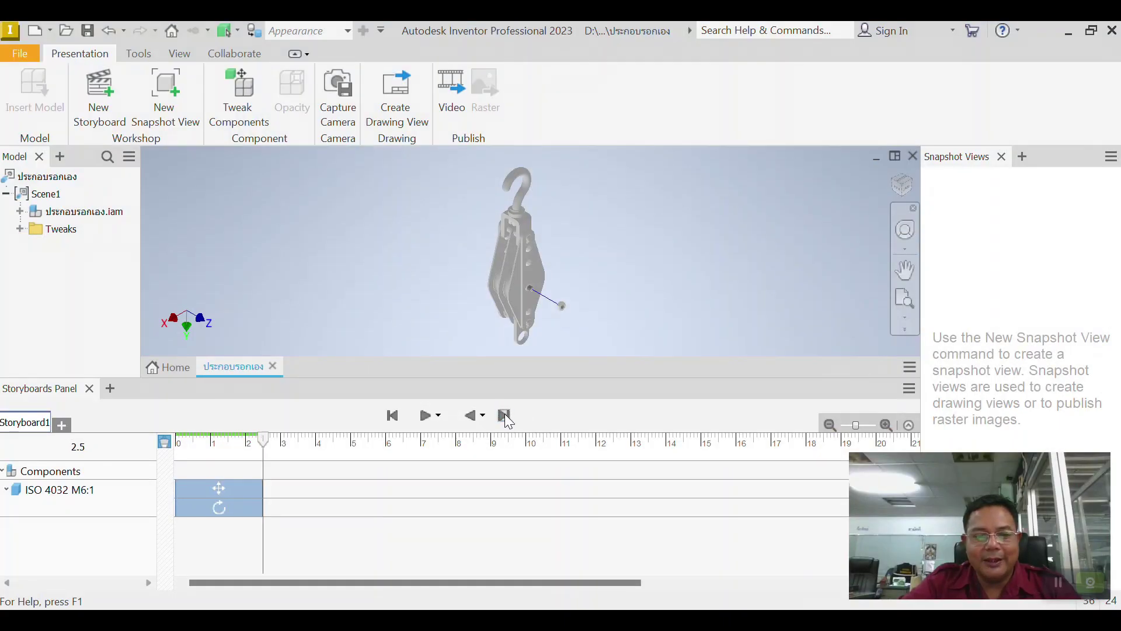
mouse_move(266, 459)
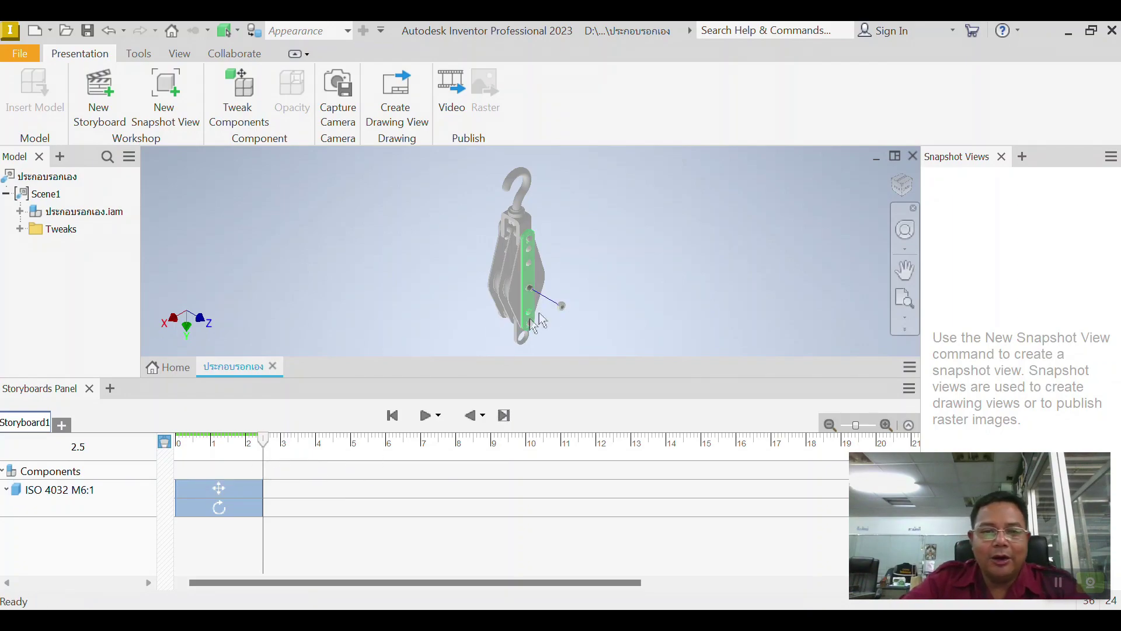
scroll(556, 313, "down", 2)
scroll(556, 315, "down", 2)
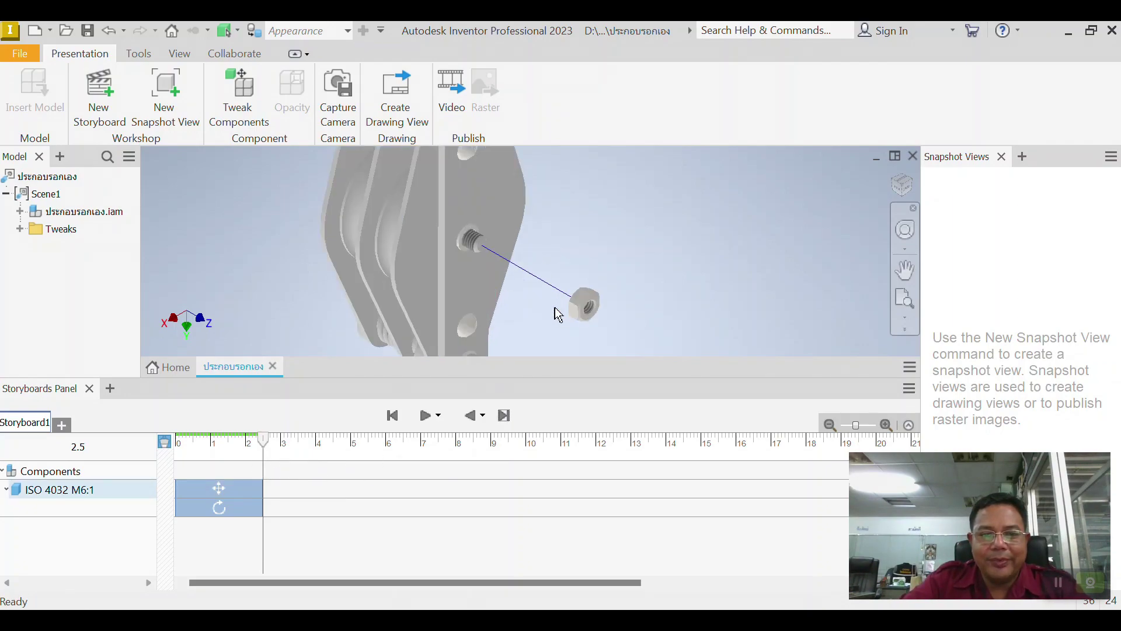
scroll(555, 311, "down", 2)
middle_click_drag(555, 299, 531, 313)
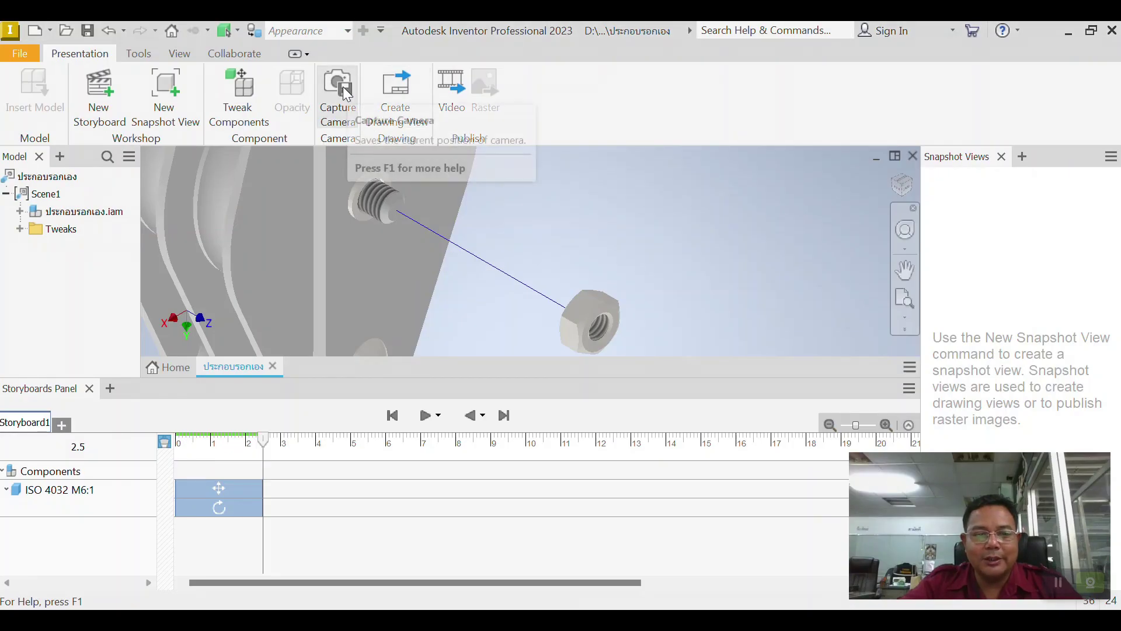
left_click(344, 88)
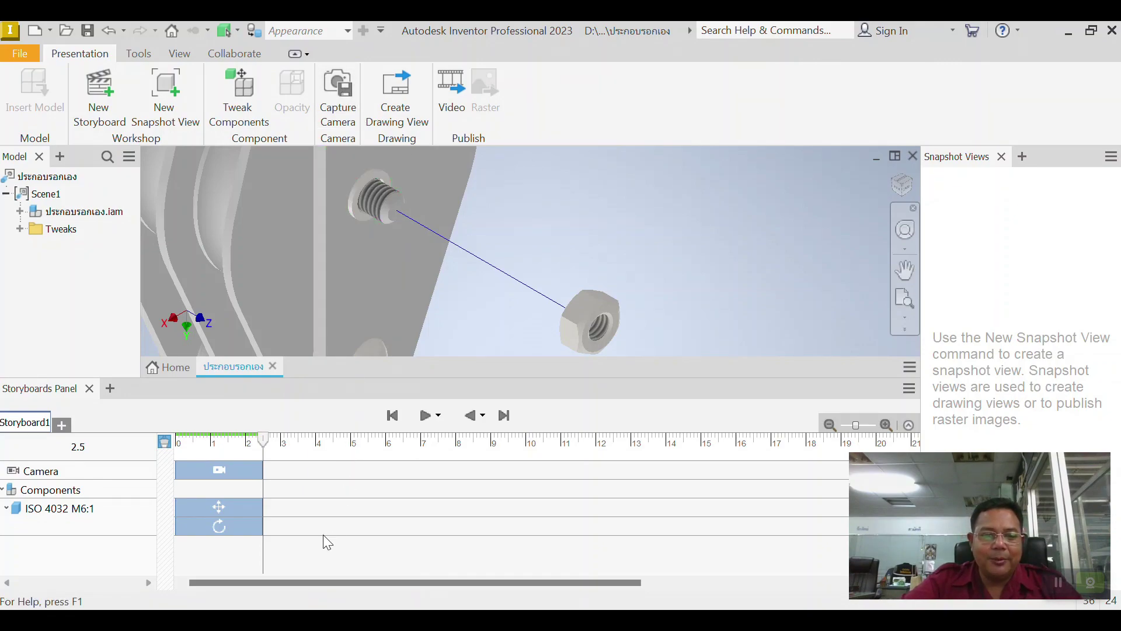
- Play the storyboard from the beginning to review the camera approach and the nut's motion
left_click(395, 417)
left_click(426, 417)
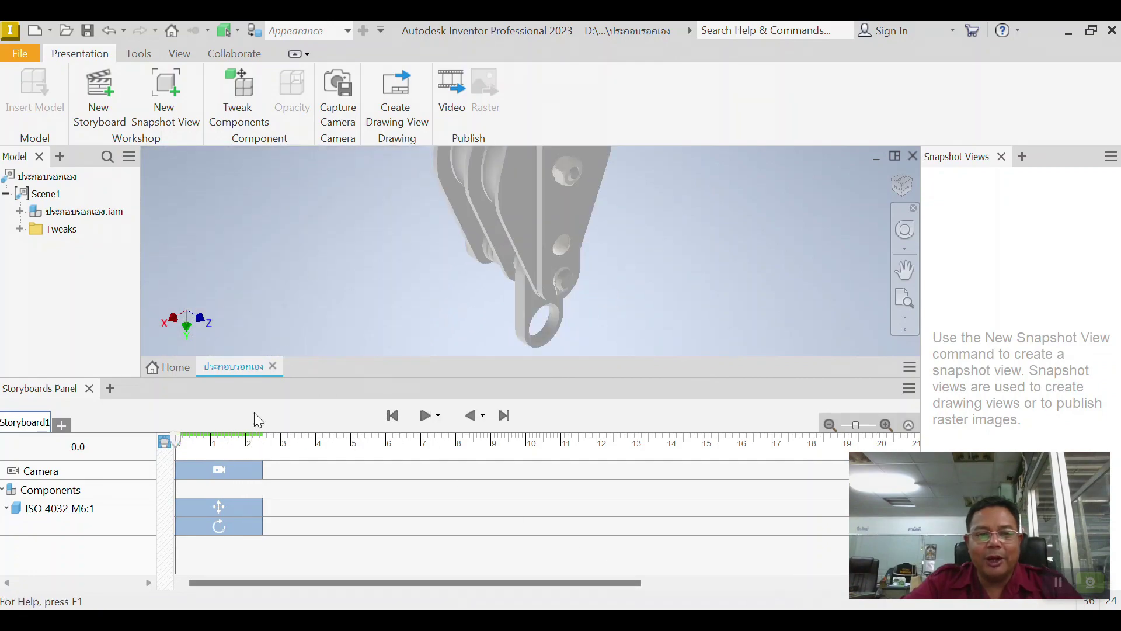
left_click(430, 418)
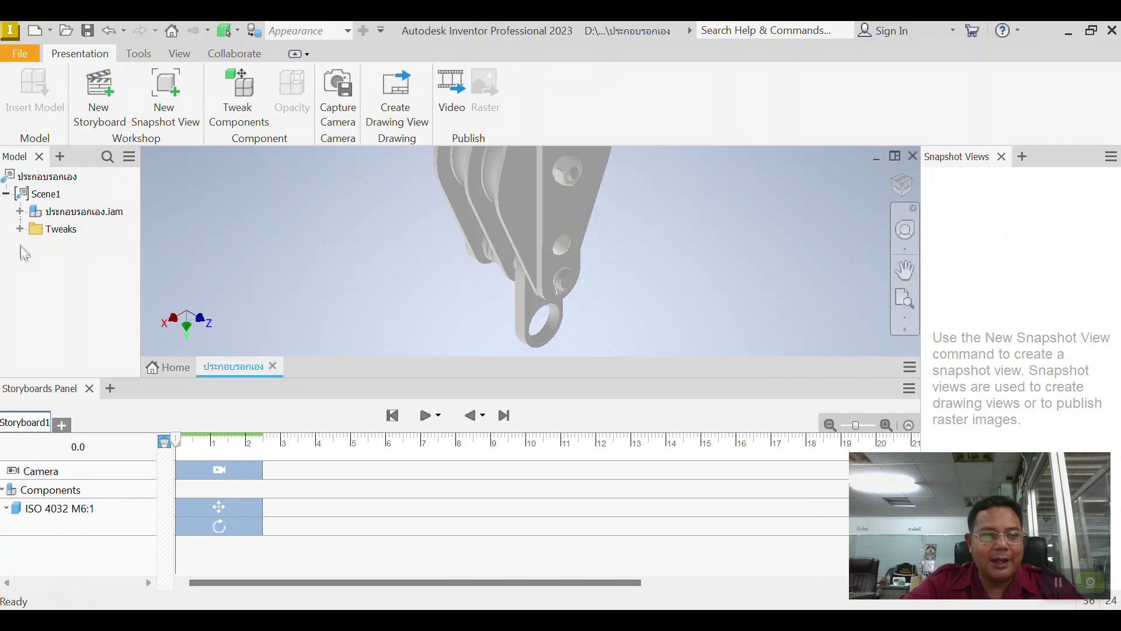
- Change the M6 nut's rotation tweak to -360 degrees
left_click(21, 229)
left_click(75, 265)
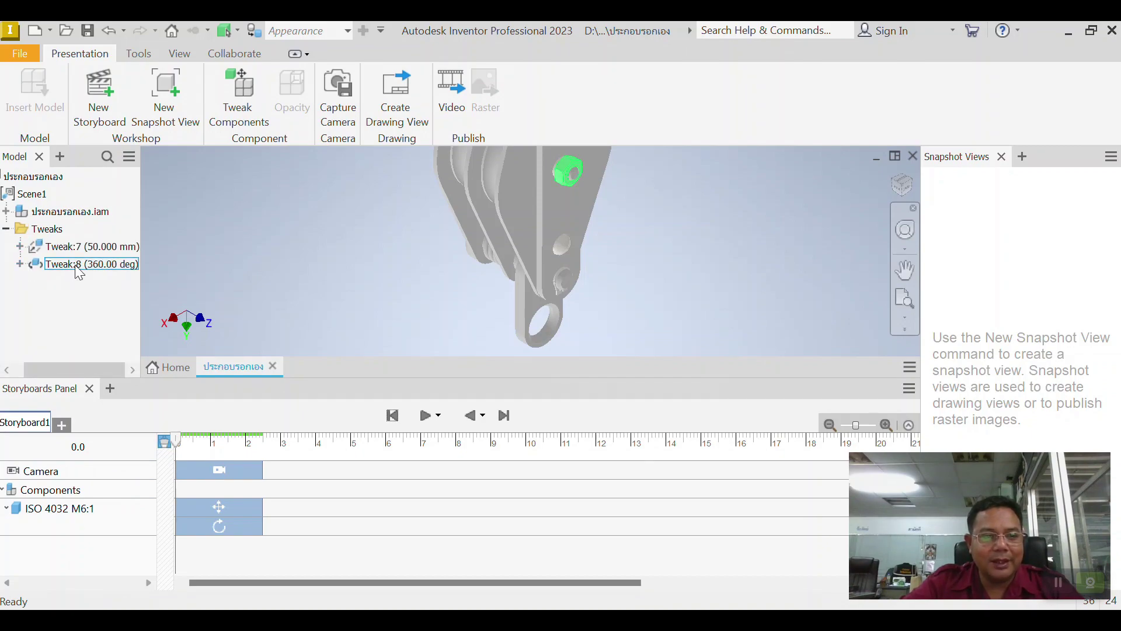
left_click(81, 266)
key("Home")
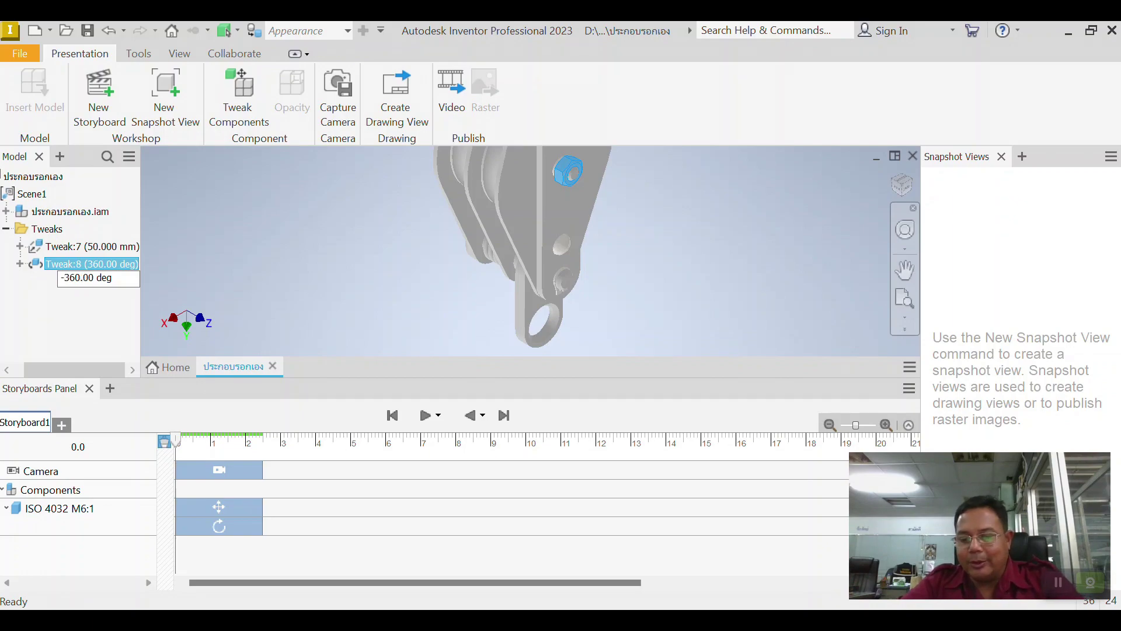
key("Return")
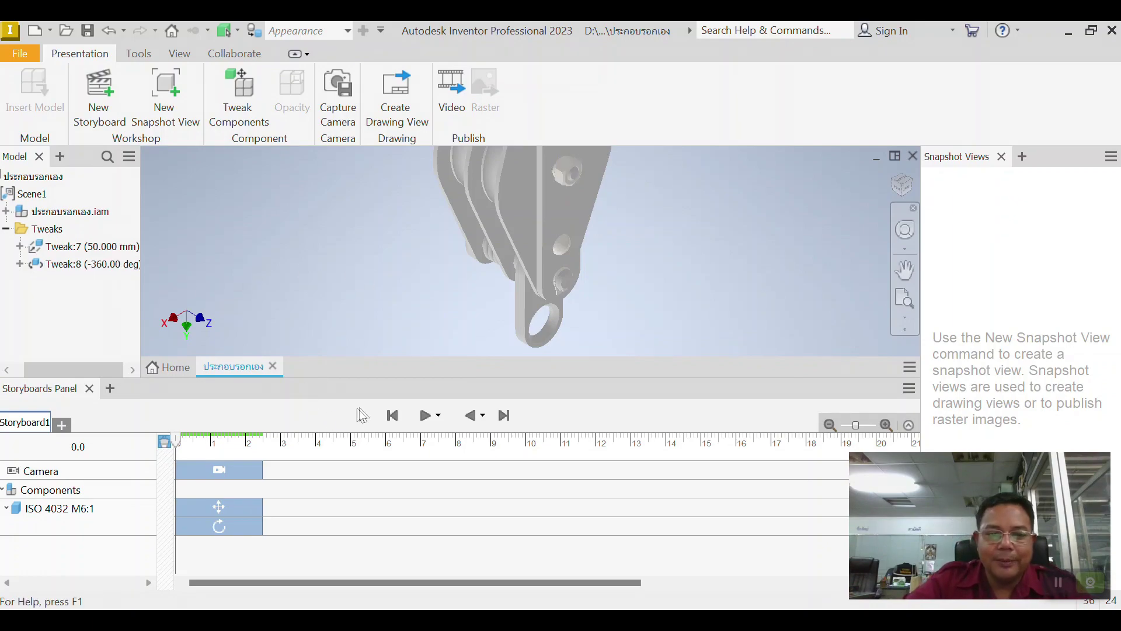
- Replay the storyboard from its start to check the nut's reversed rotation and inspect the side plate around it
left_click(393, 417)
left_click(427, 417)
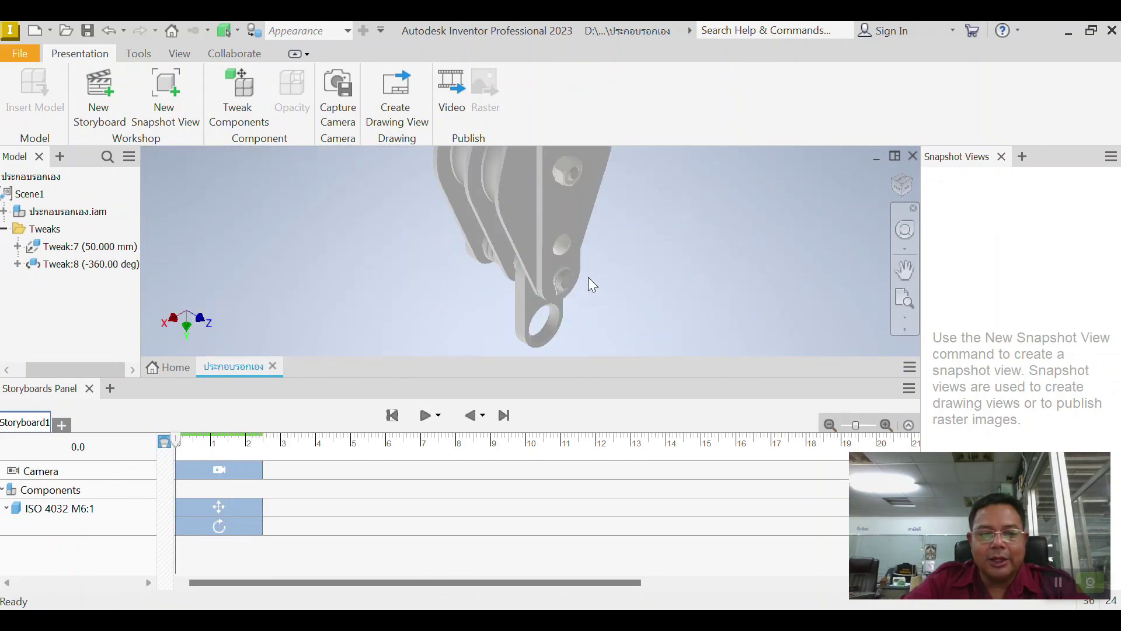
scroll(588, 278, "down", 3)
middle_click_drag(566, 292, 521, 265)
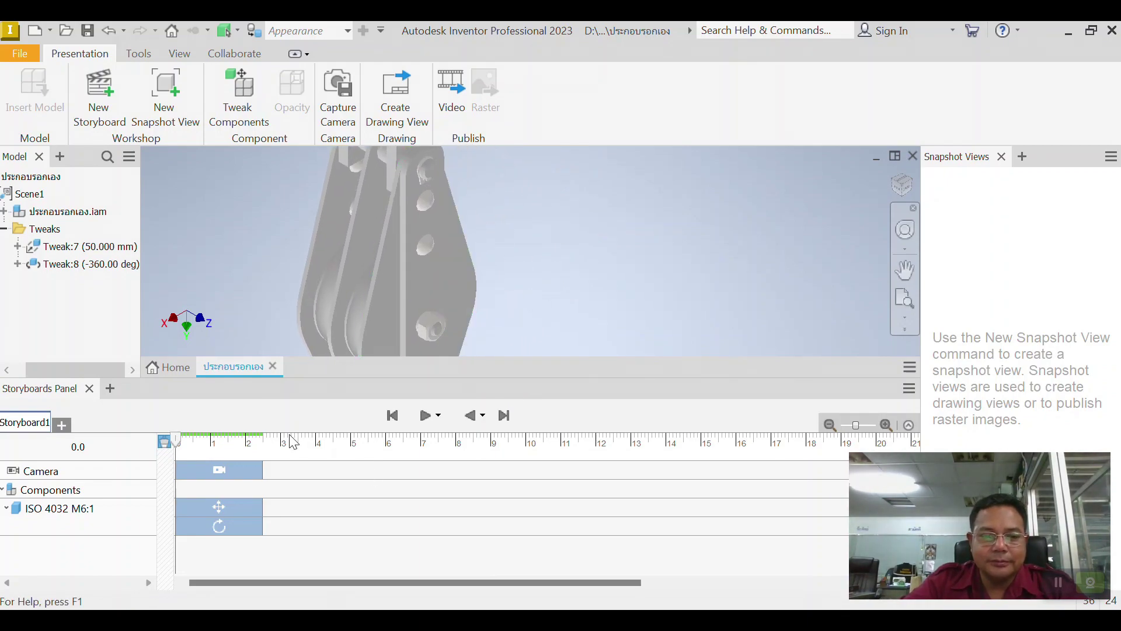
- Move the storyboard playhead past the nut's actions to 4.0 s
left_click(504, 415)
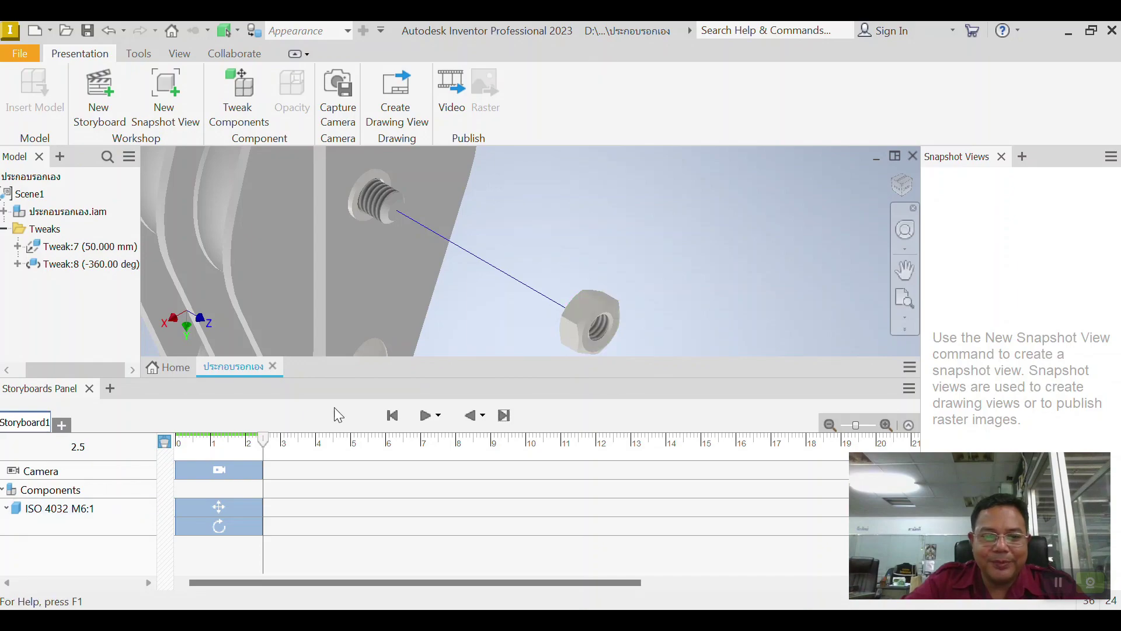
left_click_drag(266, 443, 321, 447)
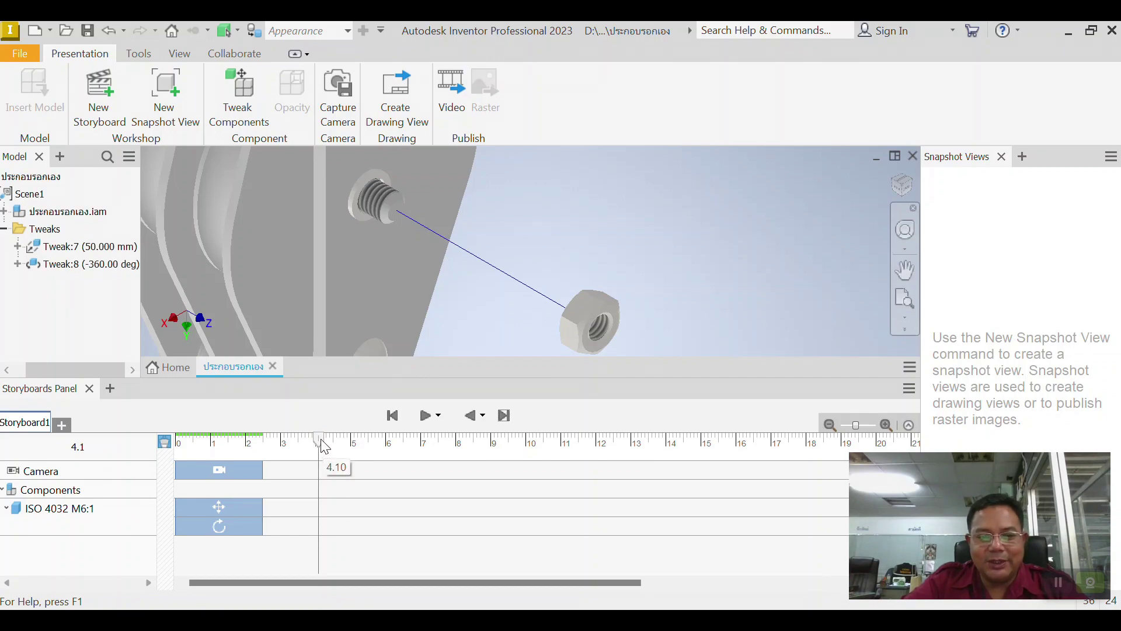
left_click_drag(319, 442, 317, 441)
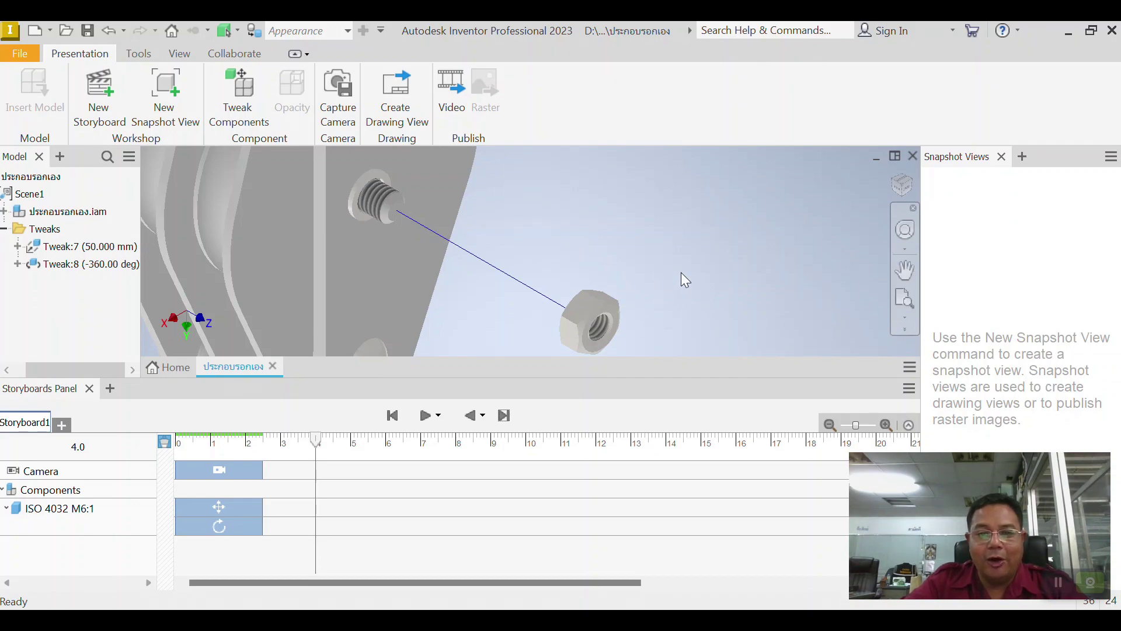
- Tweak the DIN 660 rivet directly above the nut's bolt out of the side plate with an X move of -50 mm
middle_click_drag(679, 246, 668, 400, "shift")
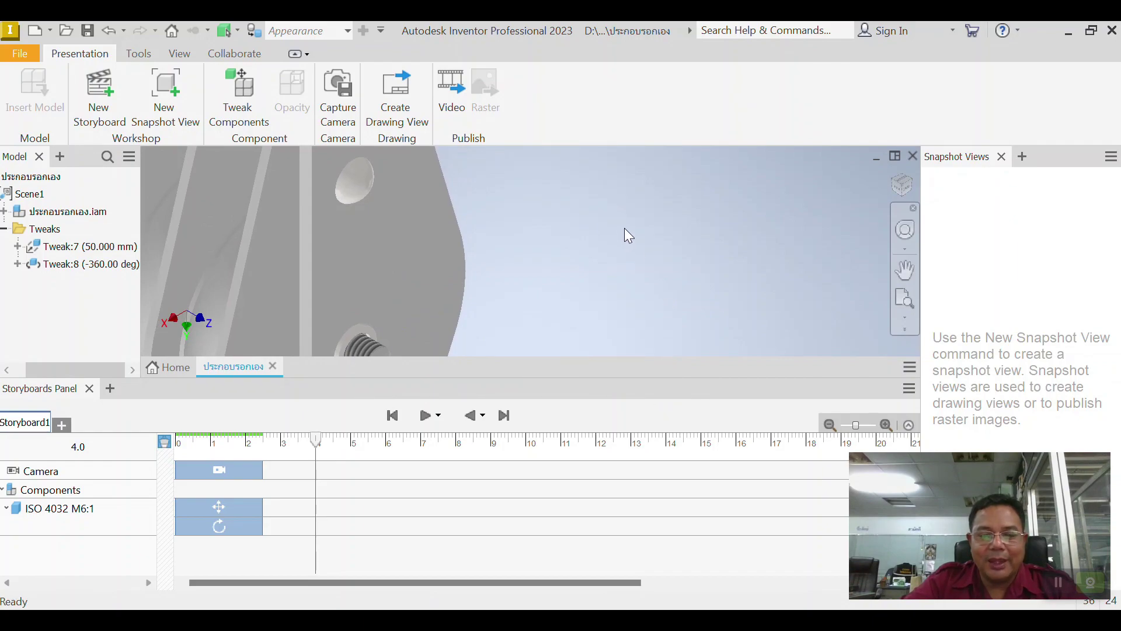
middle_click_drag(628, 236, 613, 313)
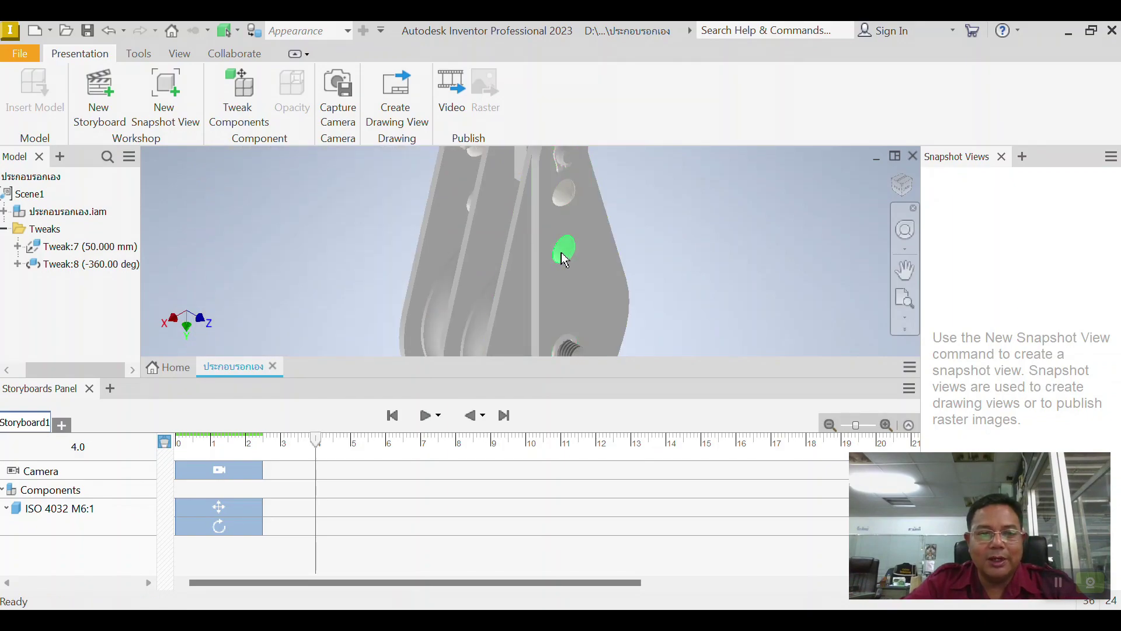
left_click(244, 99)
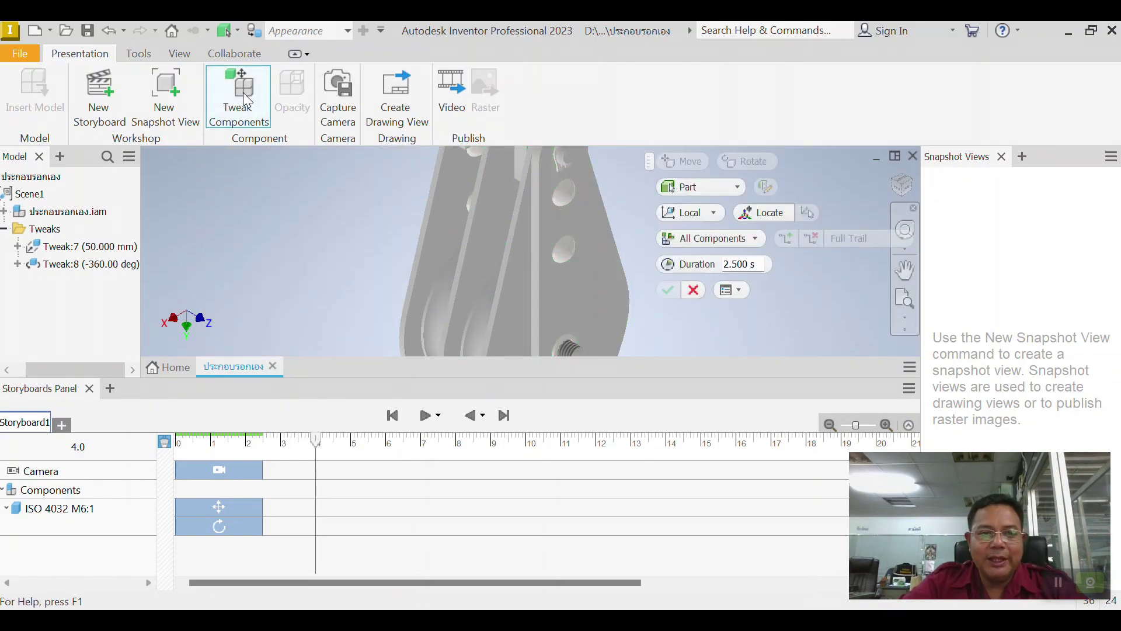
left_click(568, 254)
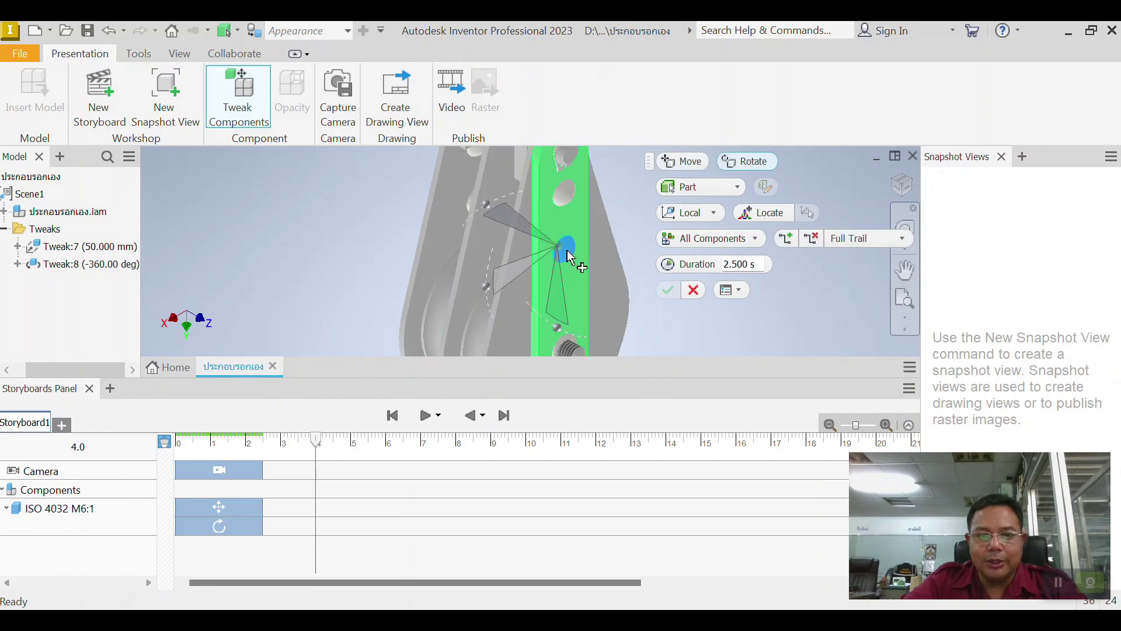
left_click(670, 161)
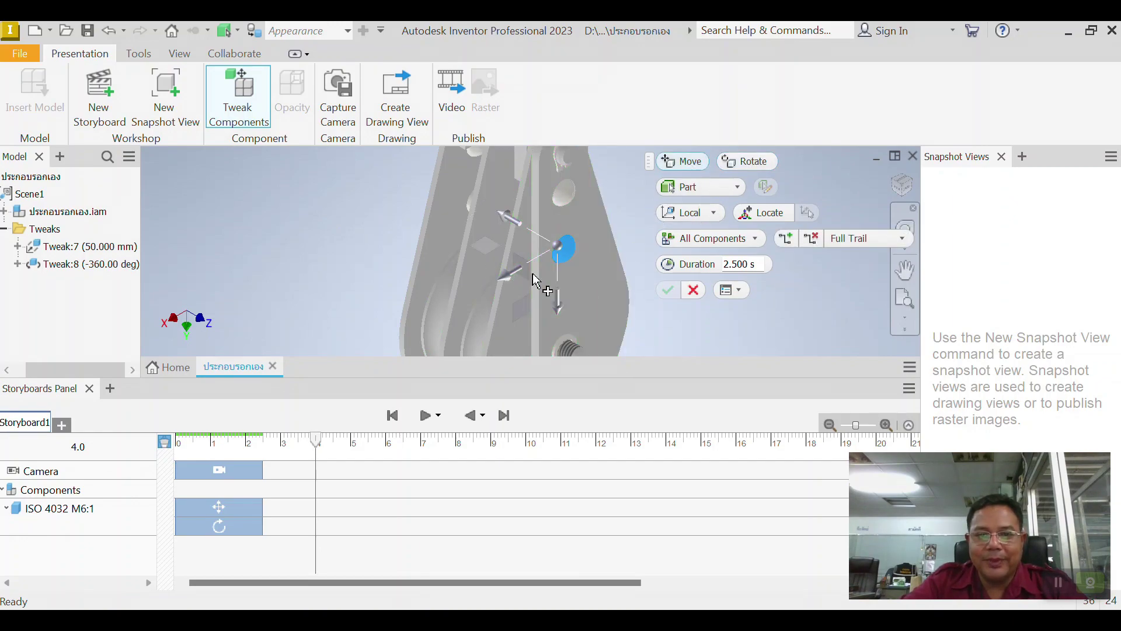
left_click_drag(510, 220, 672, 301)
type("-50")
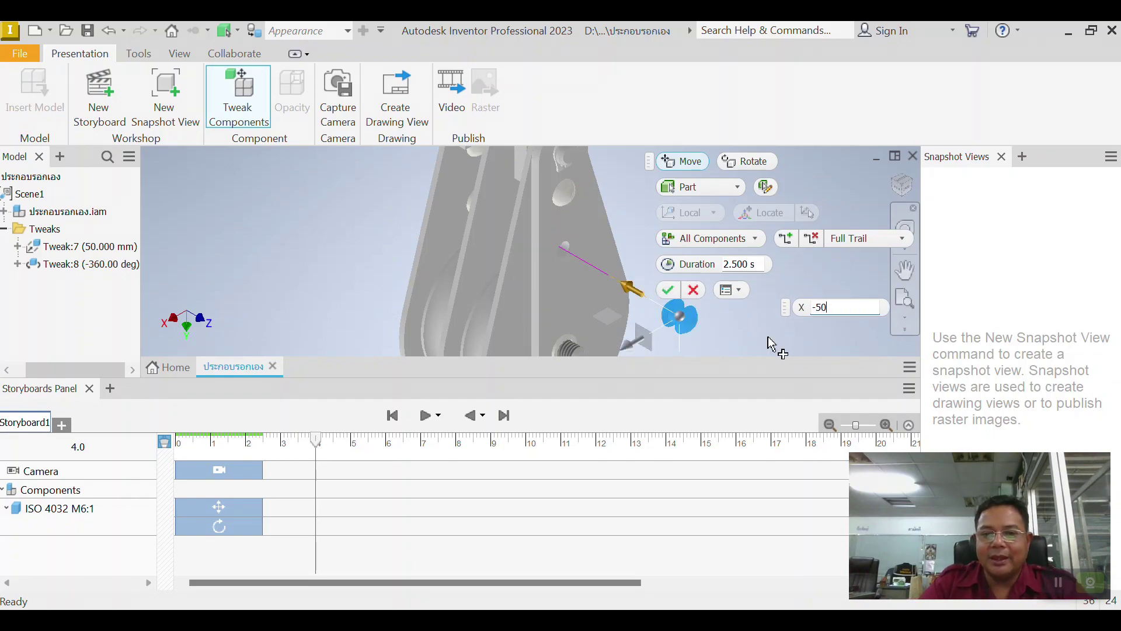
key("Return")
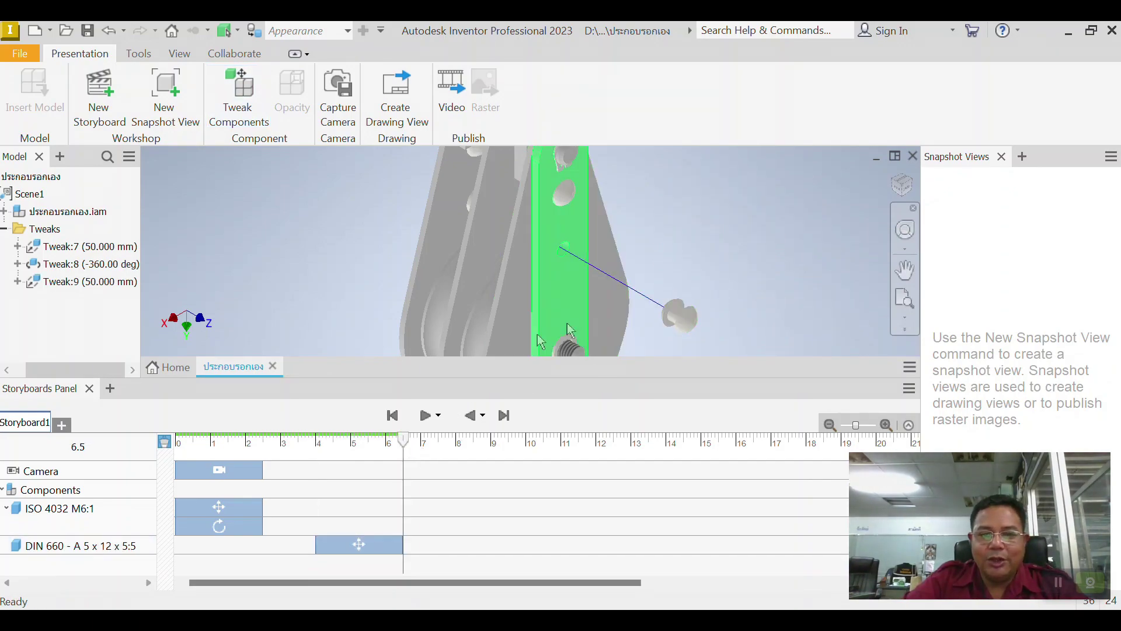
- Centre the pulled-out rivet in the view and capture that camera position at 6.5 s
middle_click_drag(635, 258, 550, 258)
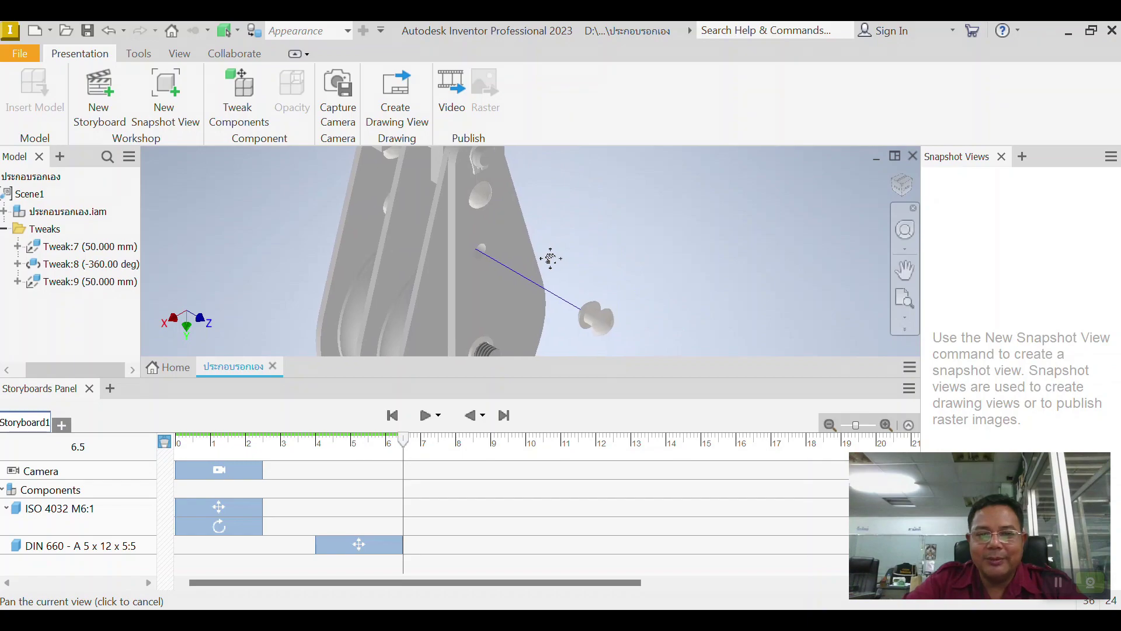
left_click(348, 94)
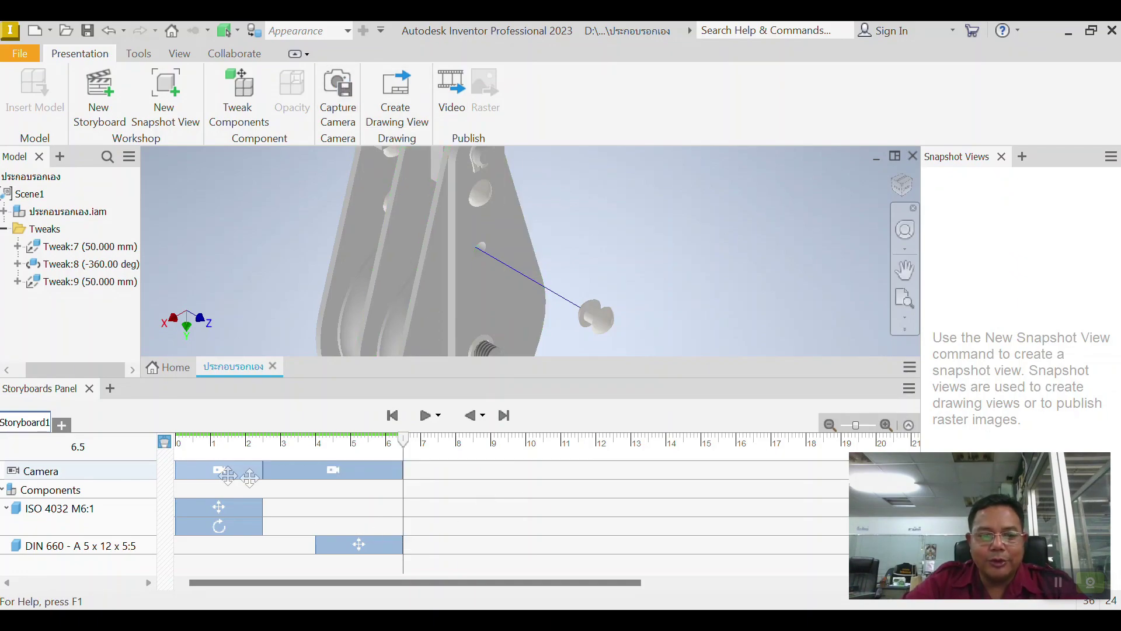
left_click(281, 471)
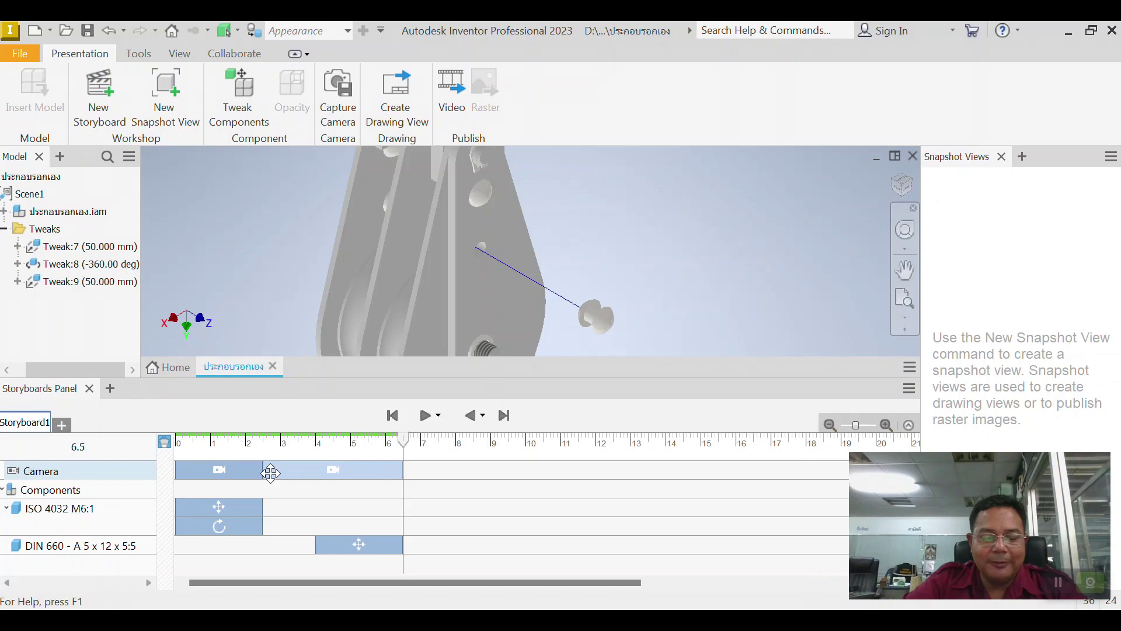
mouse_move(261, 471)
left_mouse_down()
mouse_move(232, 470)
mouse_move(268, 474)
left_mouse_up()
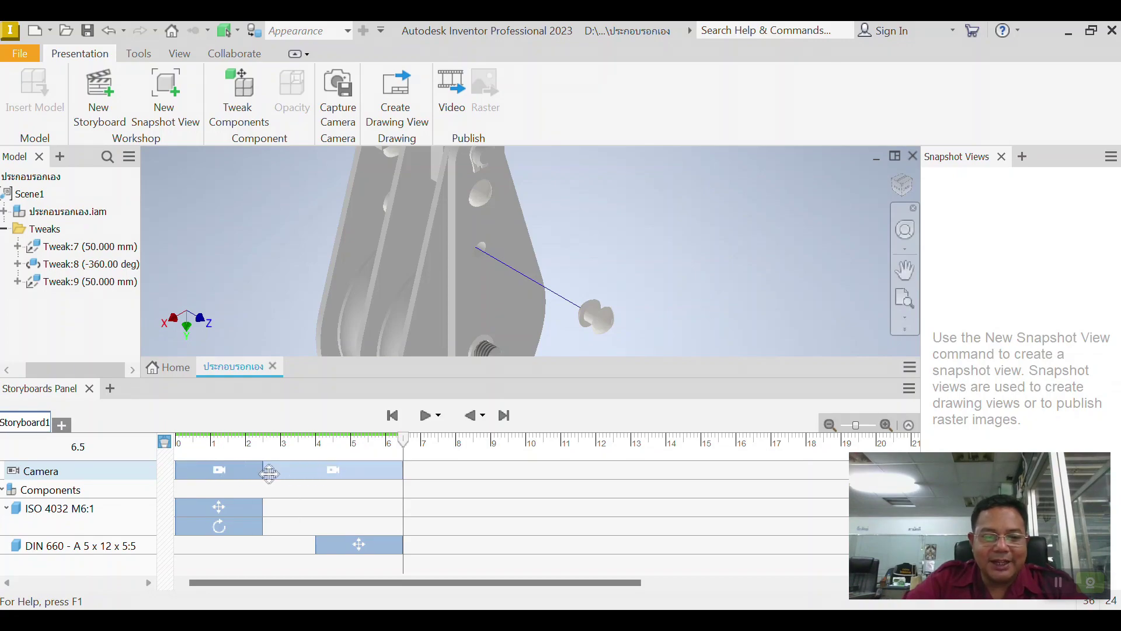
left_click(277, 470)
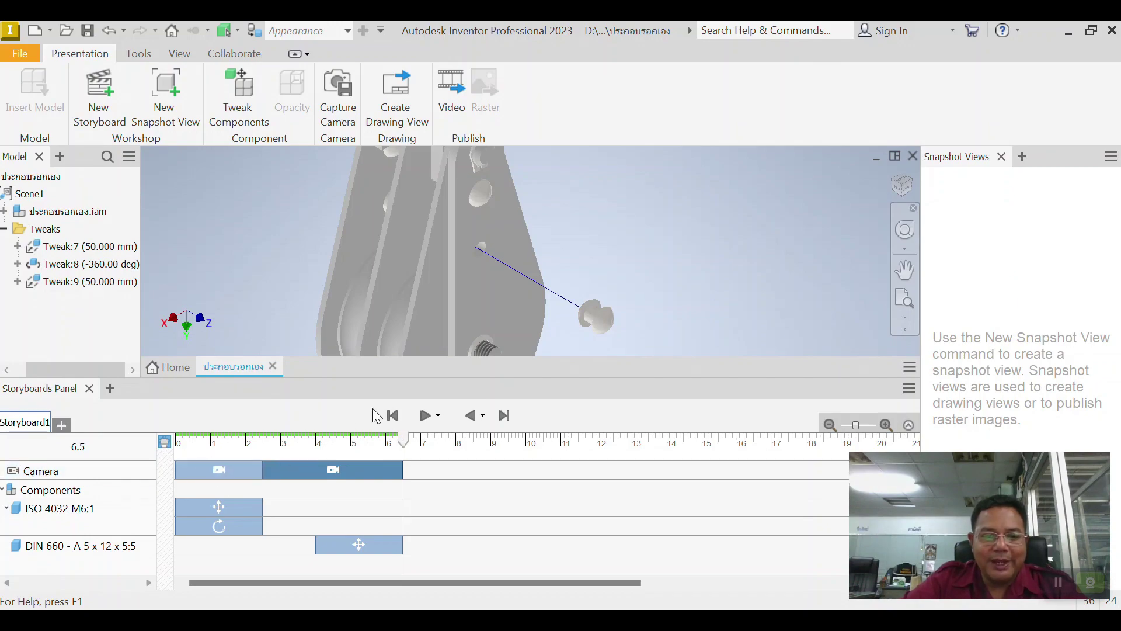
- Replay the storyboard from its start and shift the rivet's move action earlier, starting at about 3.2 s
left_click(393, 415)
left_click(425, 415)
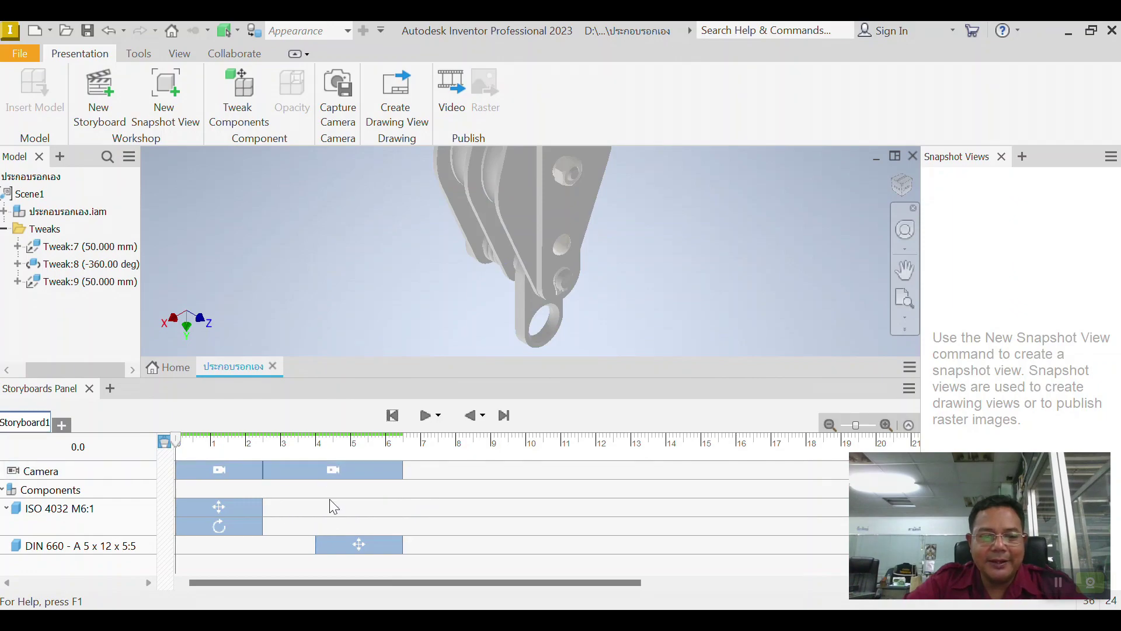
left_click_drag(342, 542, 315, 545)
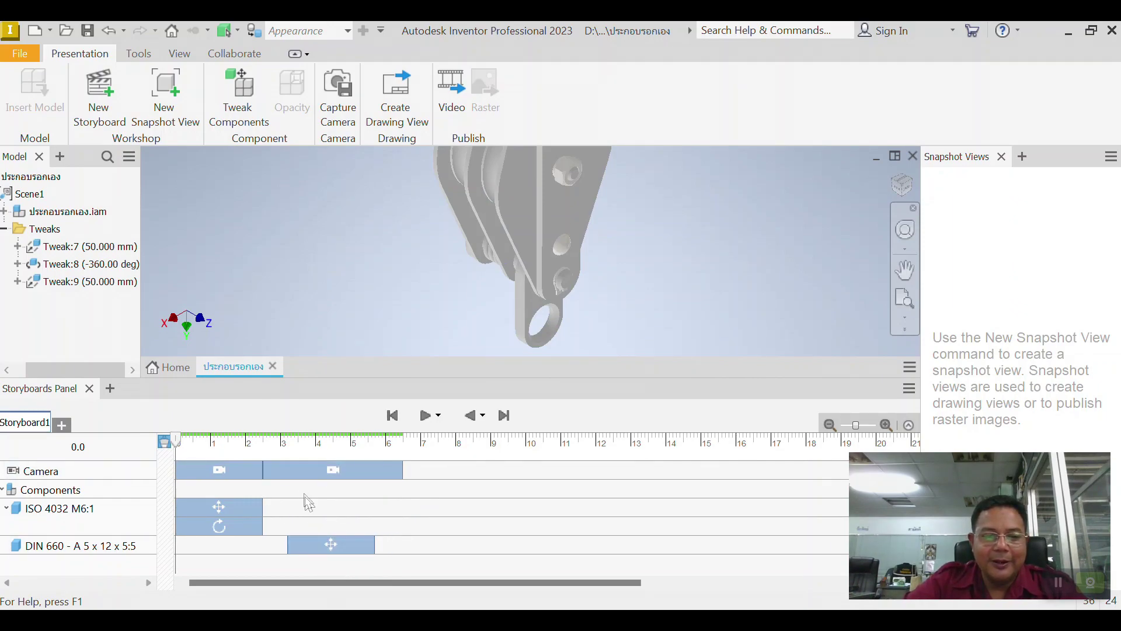
- Delay the start of the second camera action to 3.5 s and play the storyboard
left_click(294, 470)
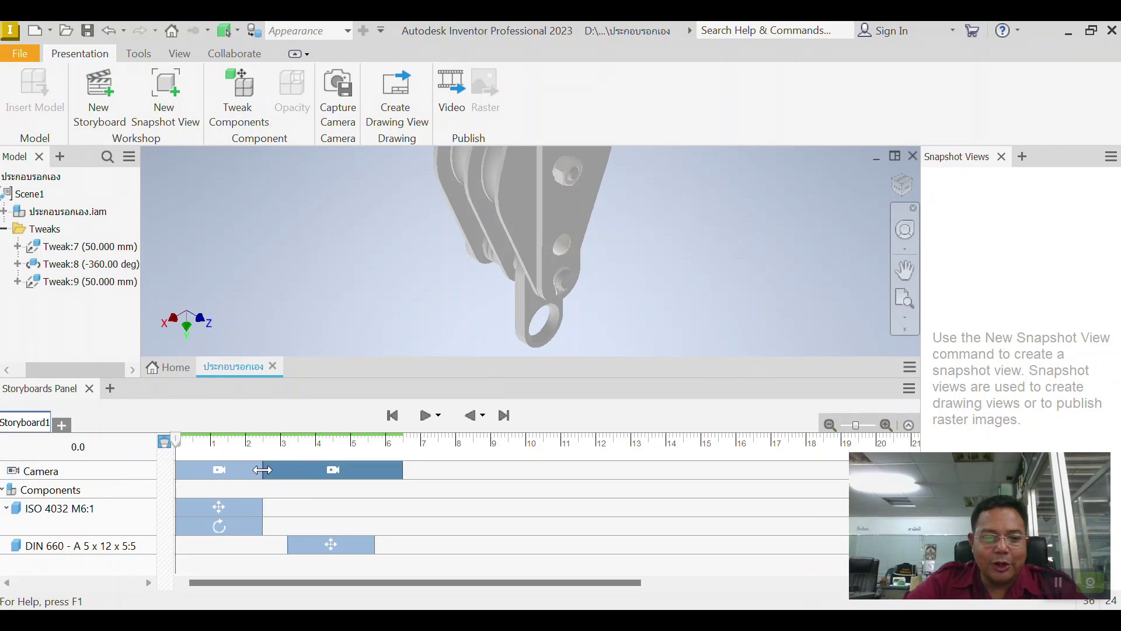
left_click_drag(262, 470, 299, 466)
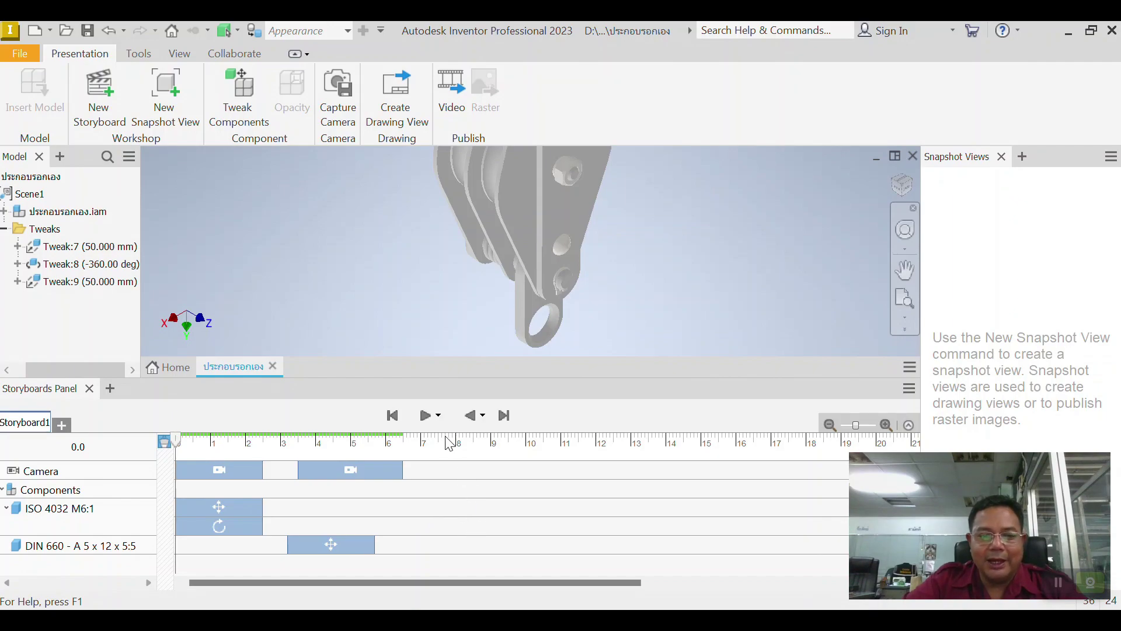
left_click(427, 416)
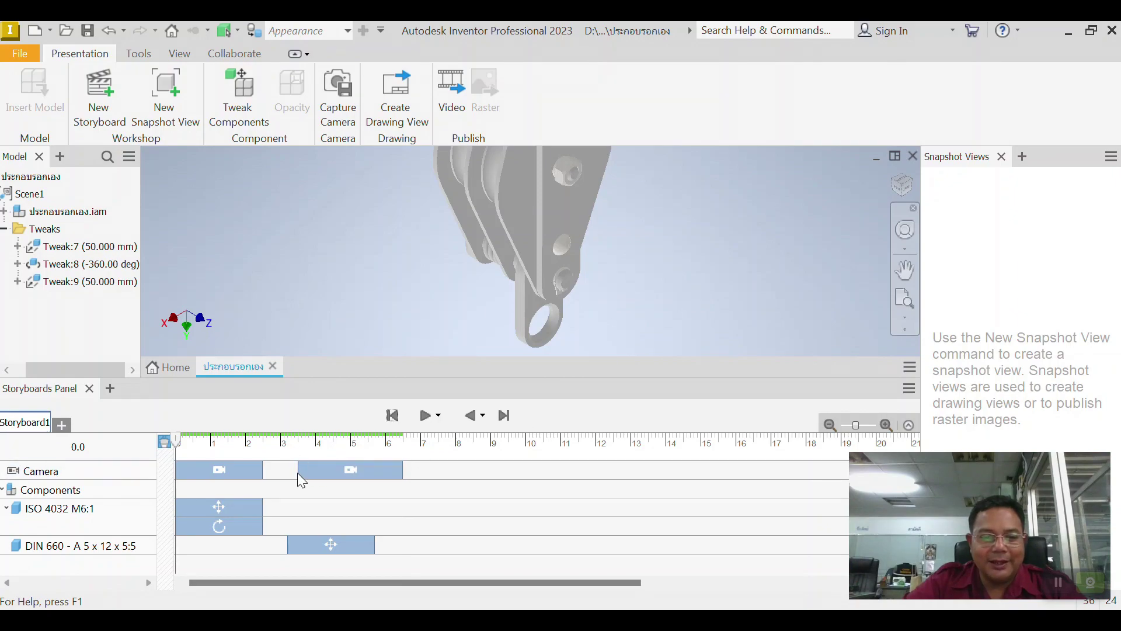
- Try the second camera action with its start back at 2.5 s, play it, and return the start to 3.5 s
left_click_drag(299, 472, 262, 472)
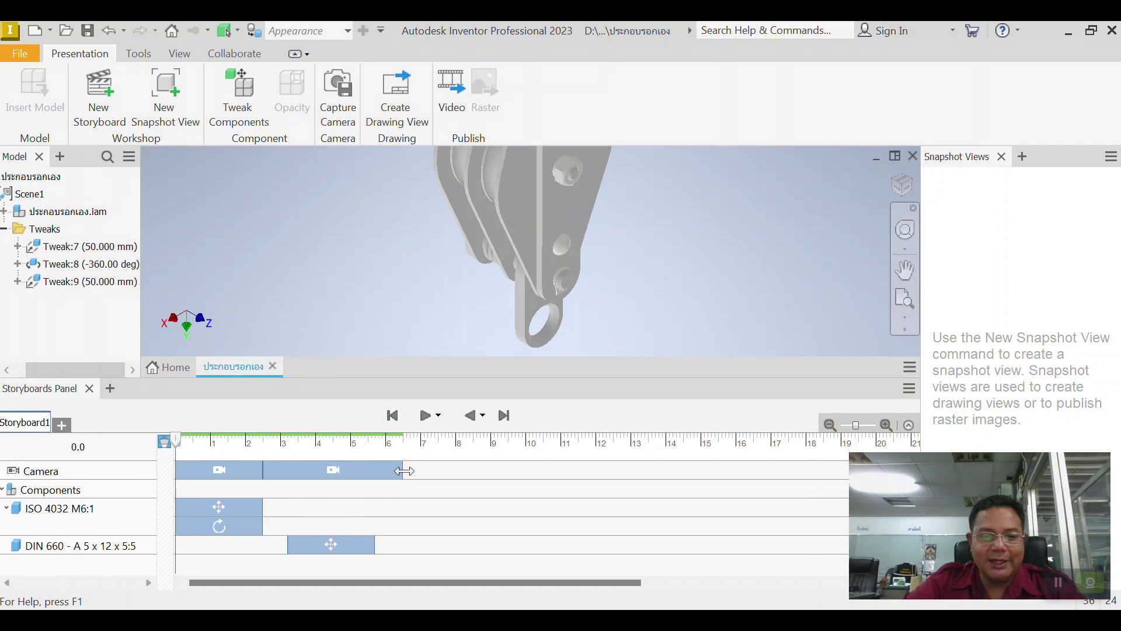
left_click(426, 415)
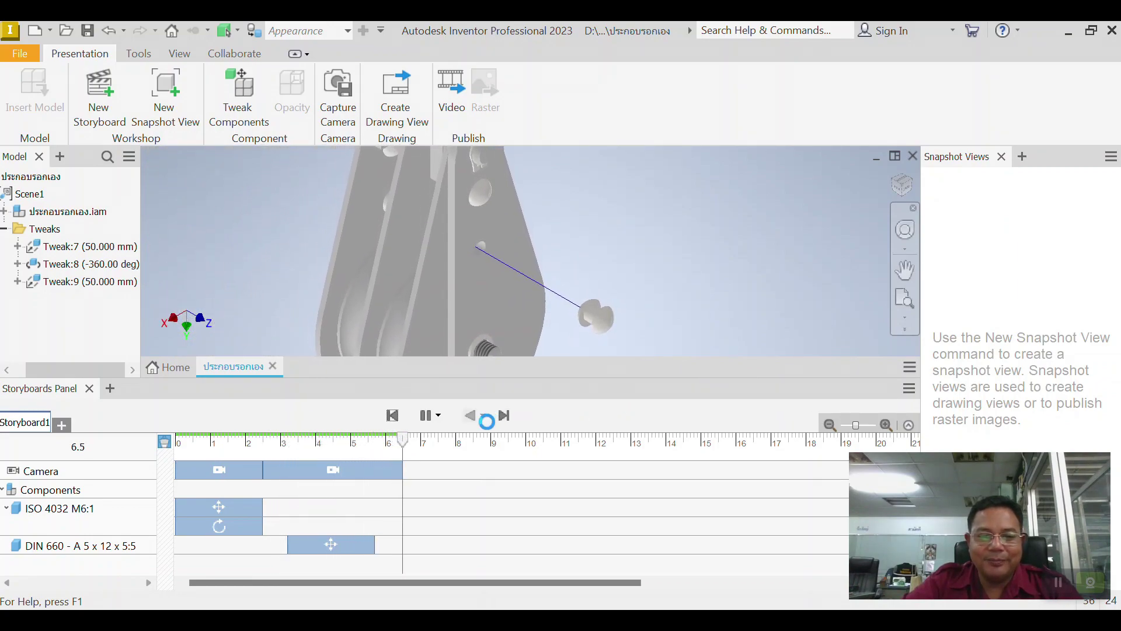
left_click_drag(263, 469, 298, 471)
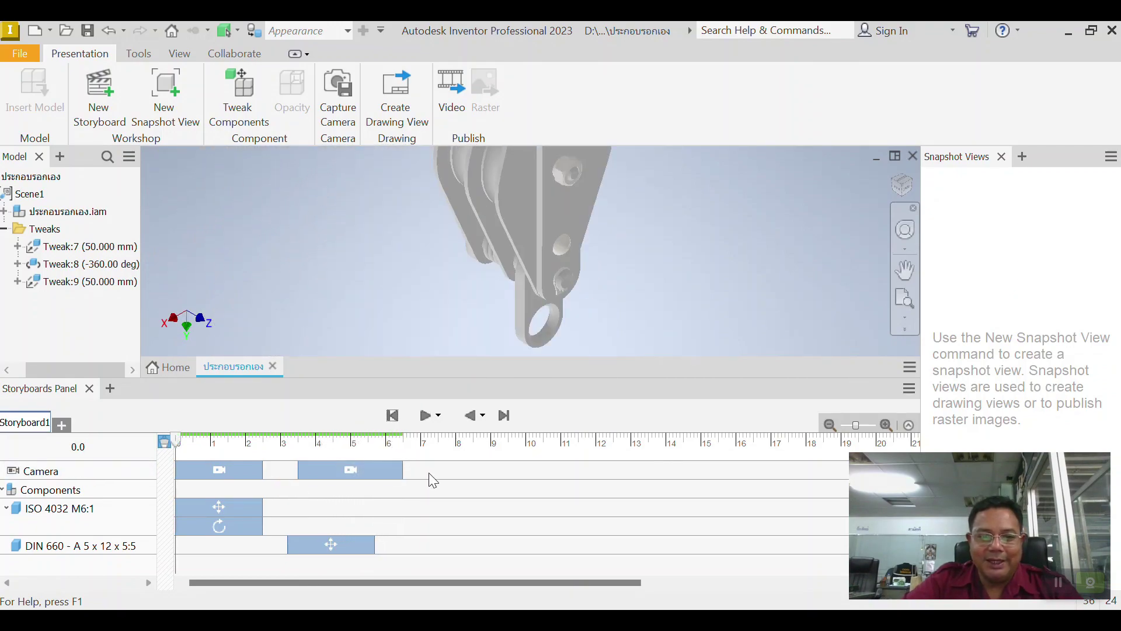
- Jump to the end of the storyboard and move the playhead on to 7.5 s
middle_click_drag(669, 264, 629, 325)
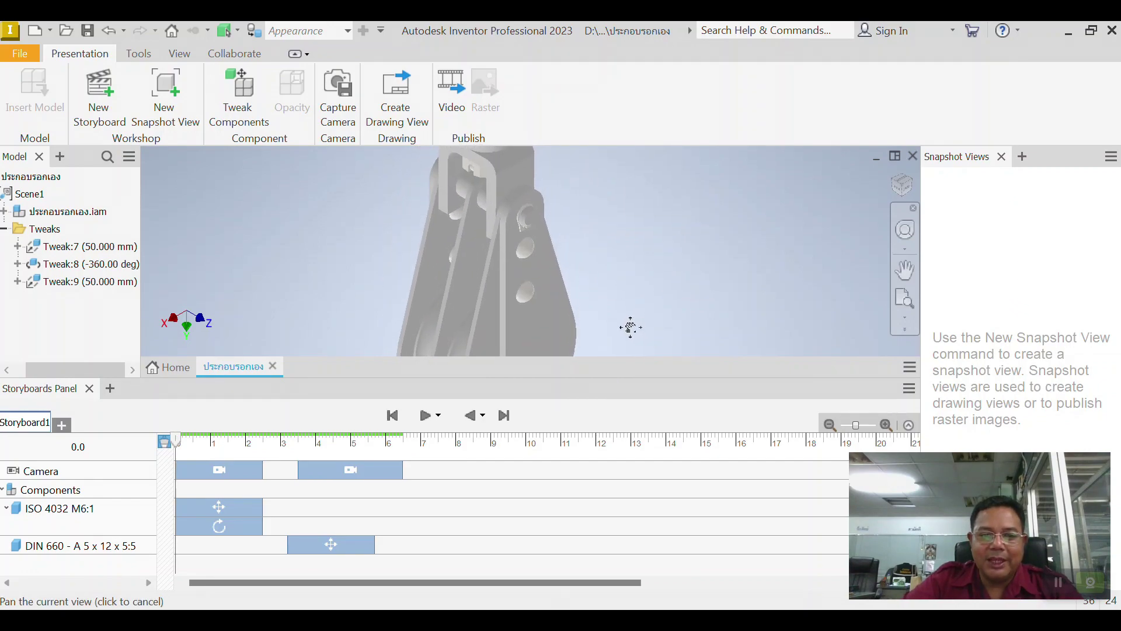
left_click(505, 416)
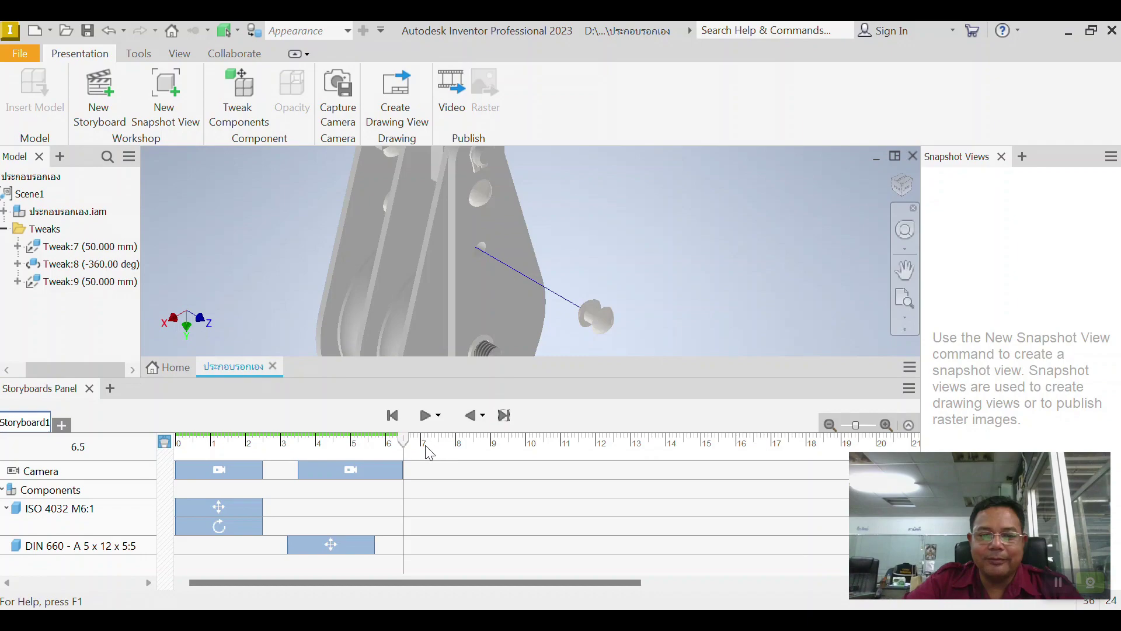
left_click_drag(407, 448, 441, 447)
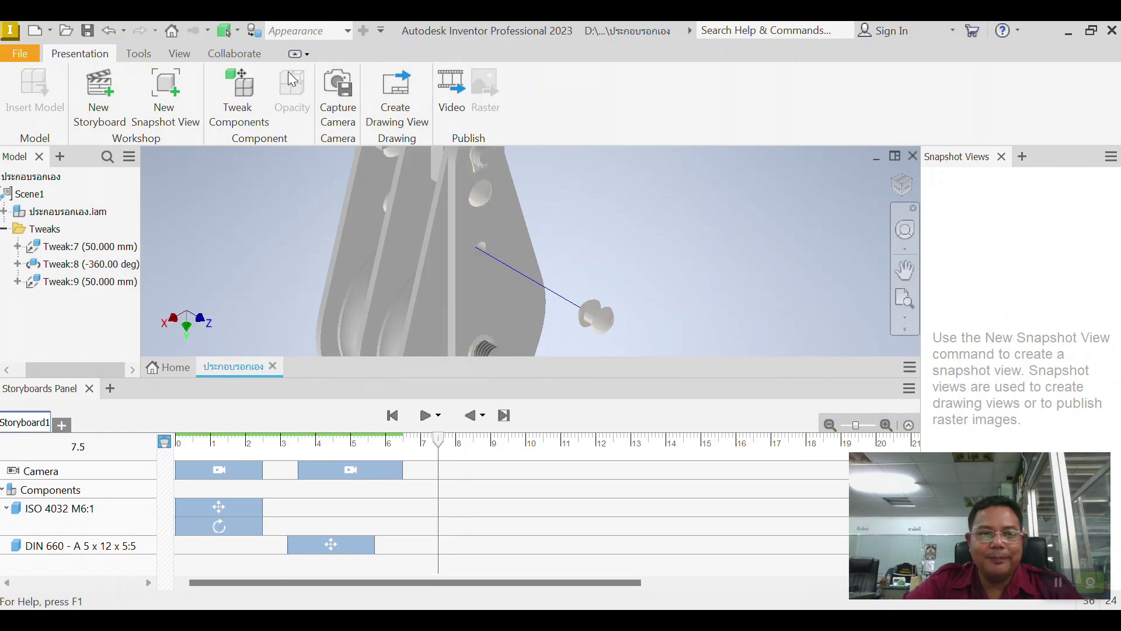
- Tweak the DIN 660 rivet directly above the already pulled-out one out of the side plate with an X move of -50 mm
left_click(254, 95)
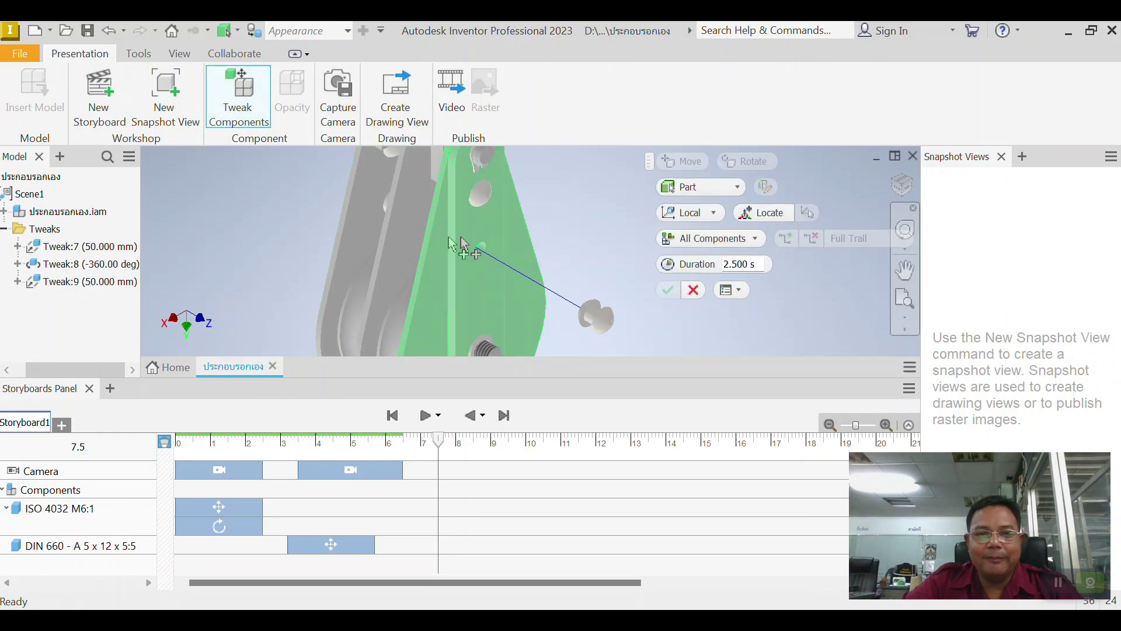
left_click(484, 199)
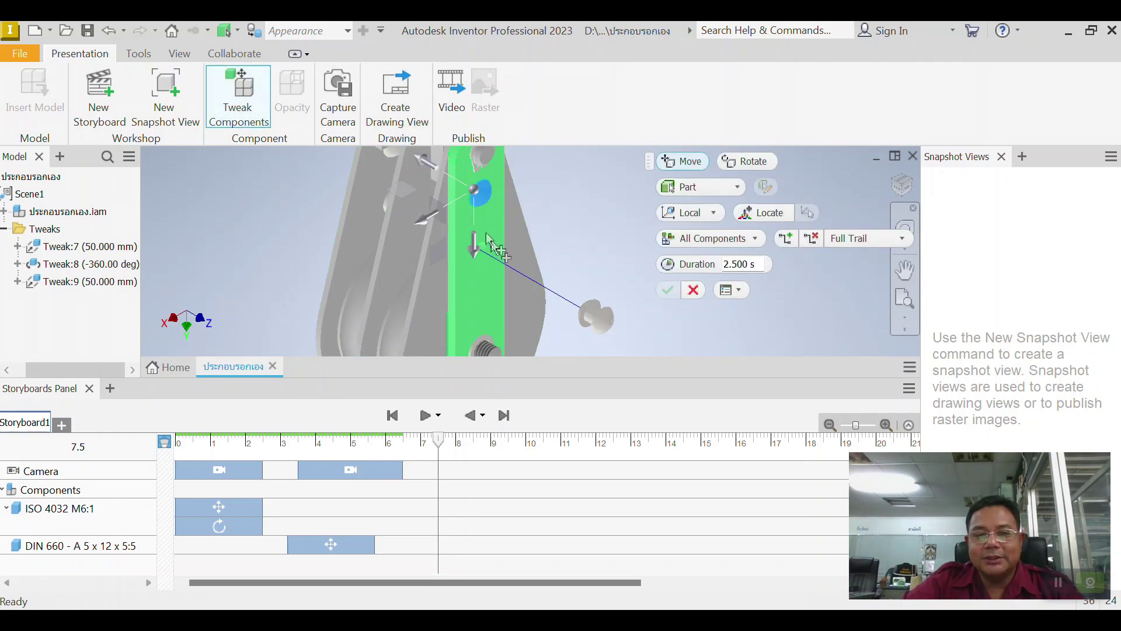
left_click_drag(429, 168, 558, 226)
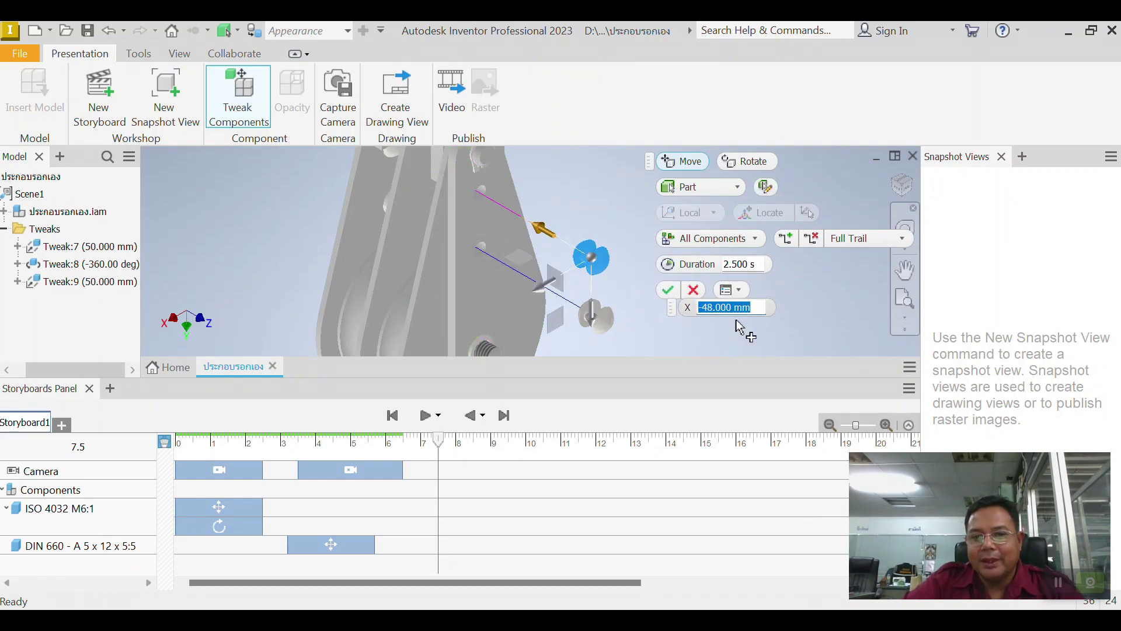
type("-50")
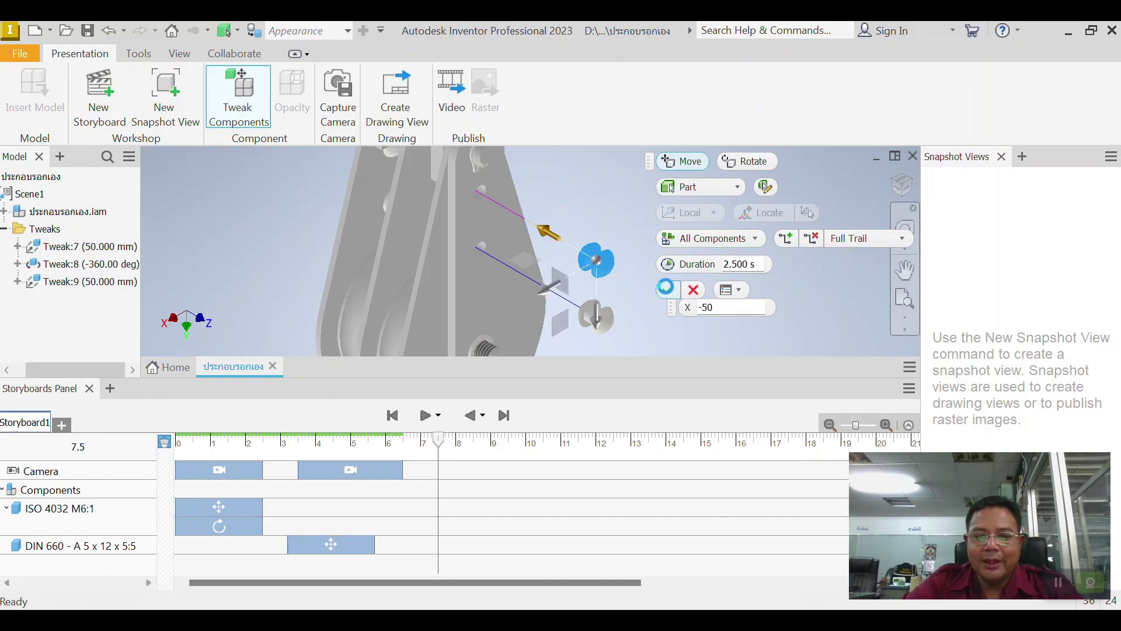
left_click(670, 290)
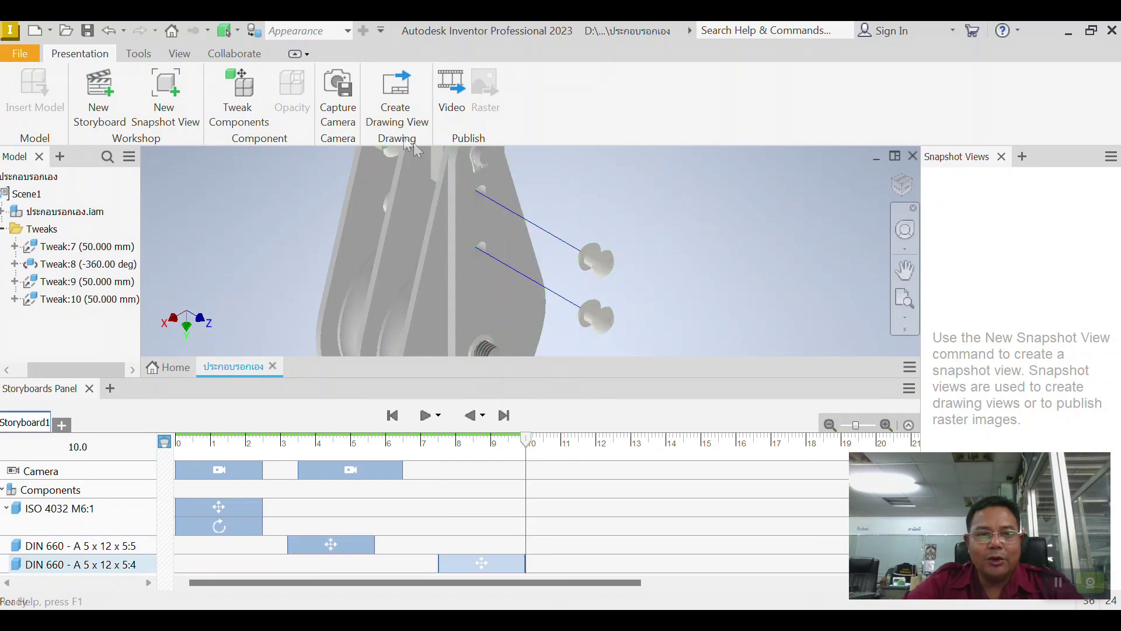
- Capture the camera position at 10.0 s and delay the start of the new camera action to about 7.3 s
left_click(347, 93)
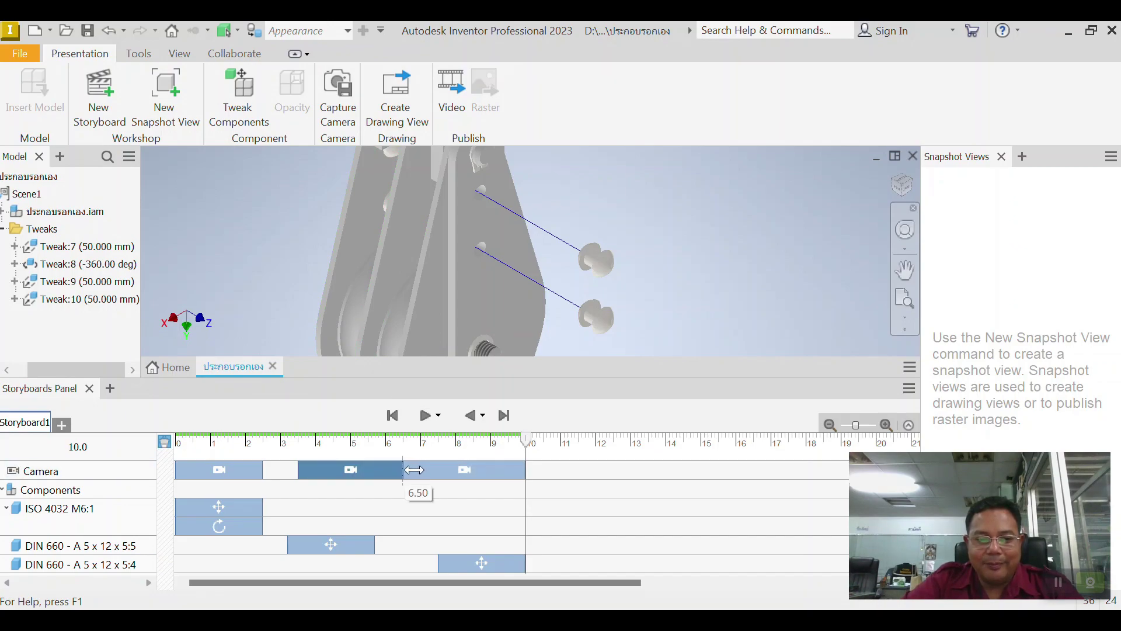
left_click(414, 469)
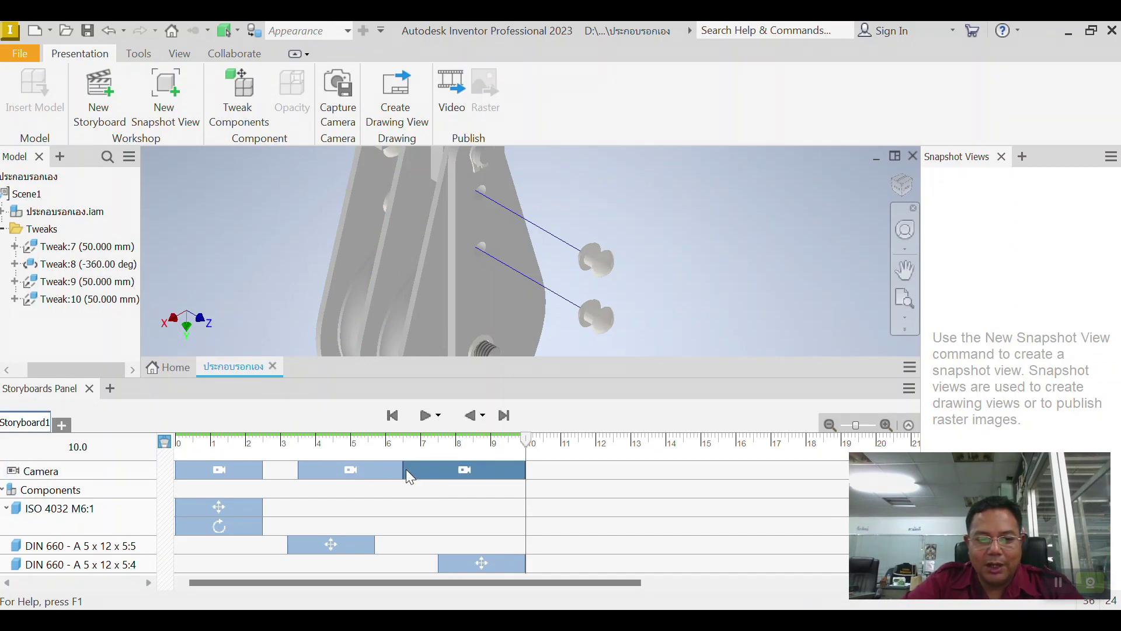
left_click_drag(405, 468, 432, 467)
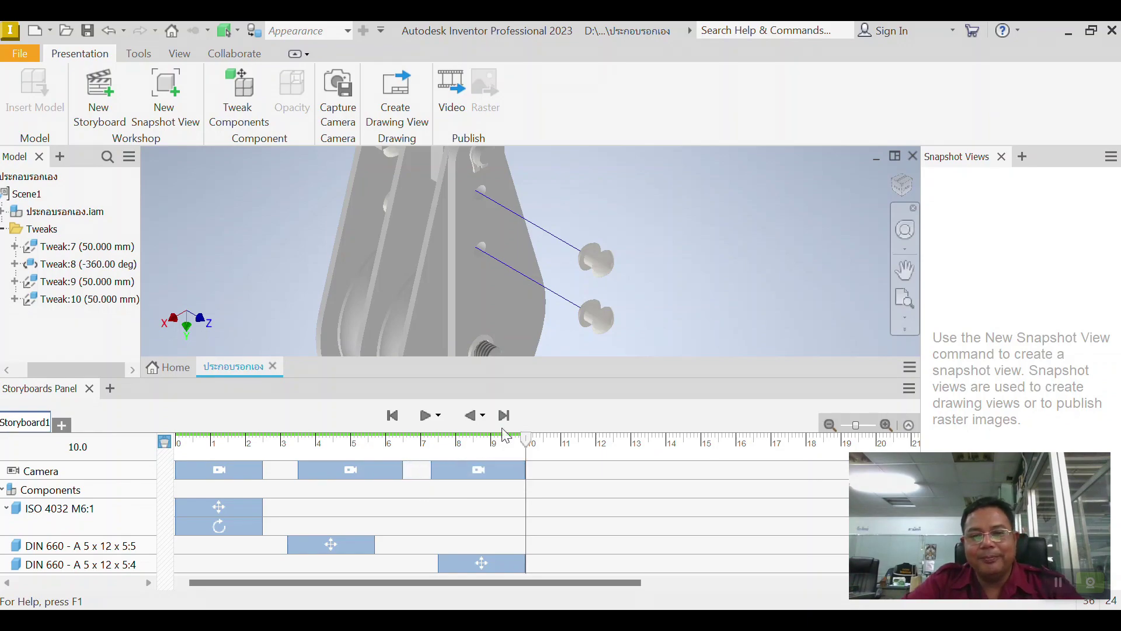
- Play the complete storyboard from its start to check the nut, rivet and camera movements
mouse_move(562, 229)
middle_mouse_down()
mouse_move(557, 266)
mouse_move(564, 249)
middle_mouse_up()
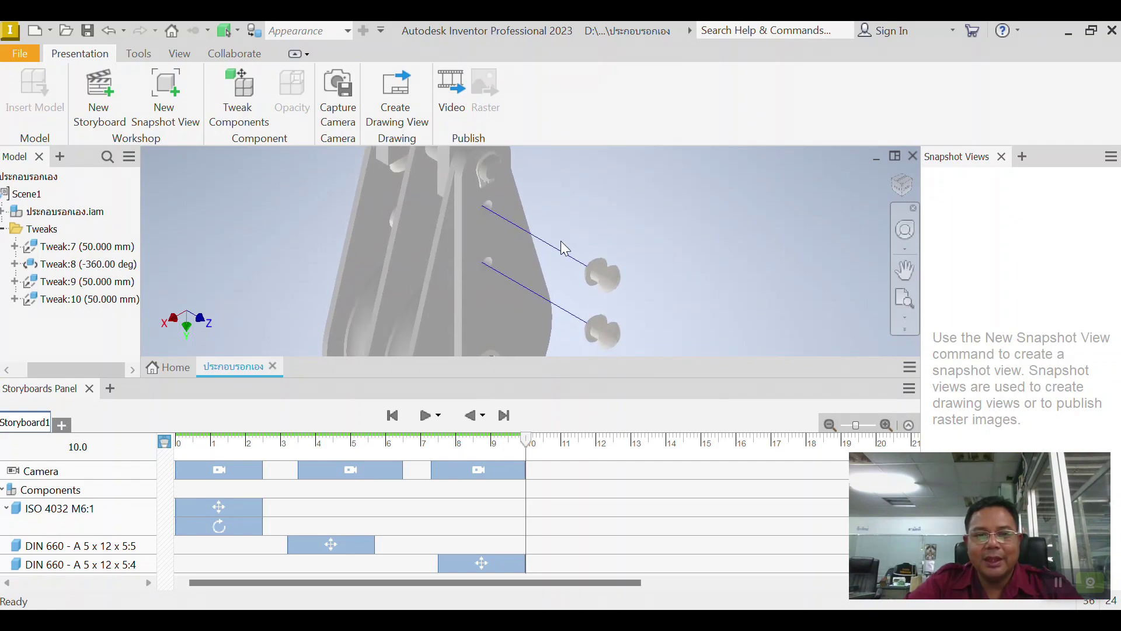
left_click(392, 415)
left_click(425, 415)
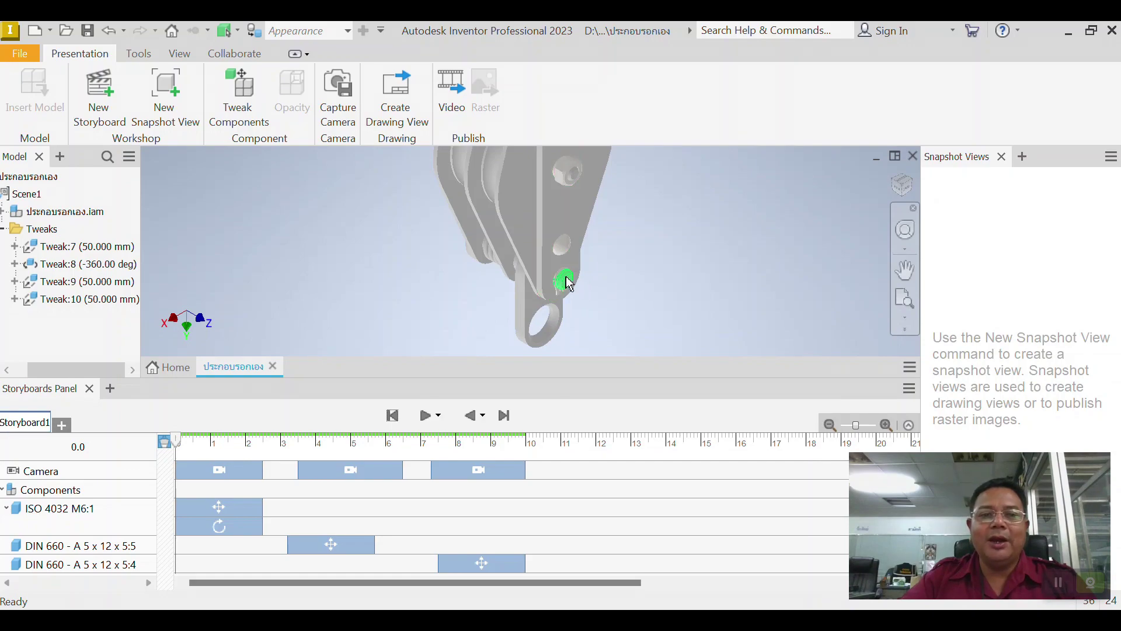
- Start publishing the current storyboard to video with a resolution of 1280 x 720 (16:9) and a frame rate of 25
left_click(453, 93)
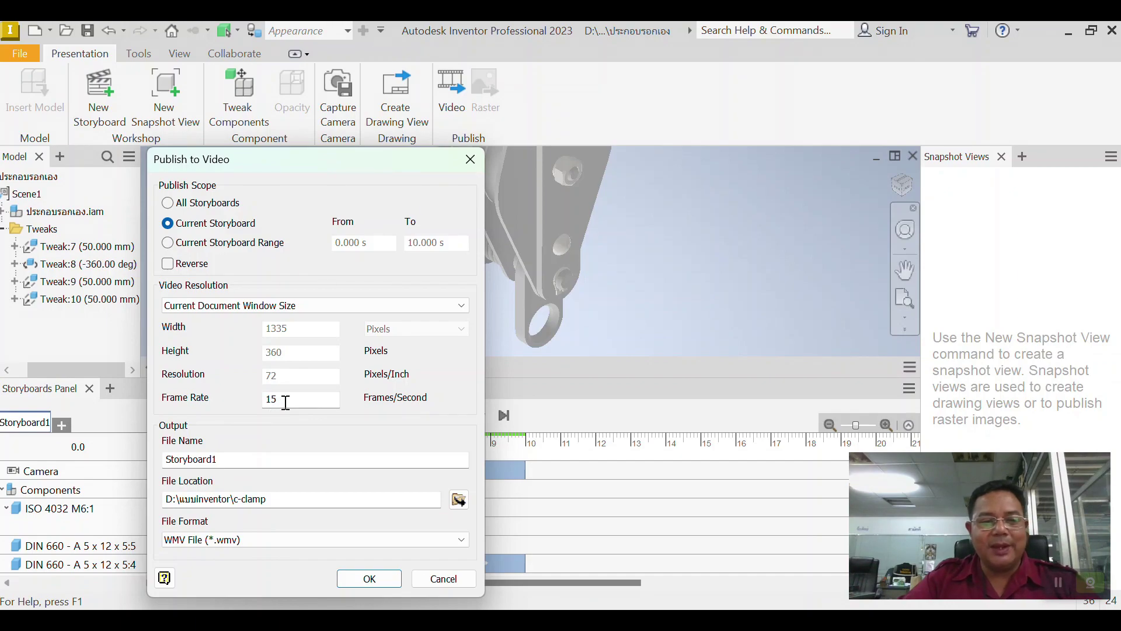
left_click_drag(297, 400, 252, 399)
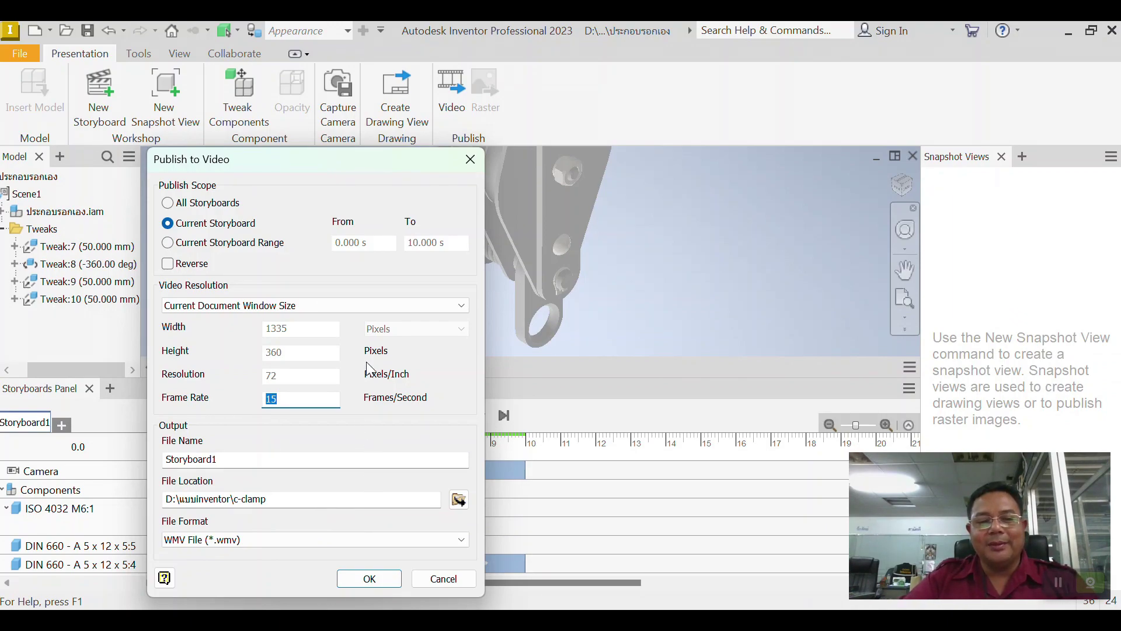
left_click(461, 308)
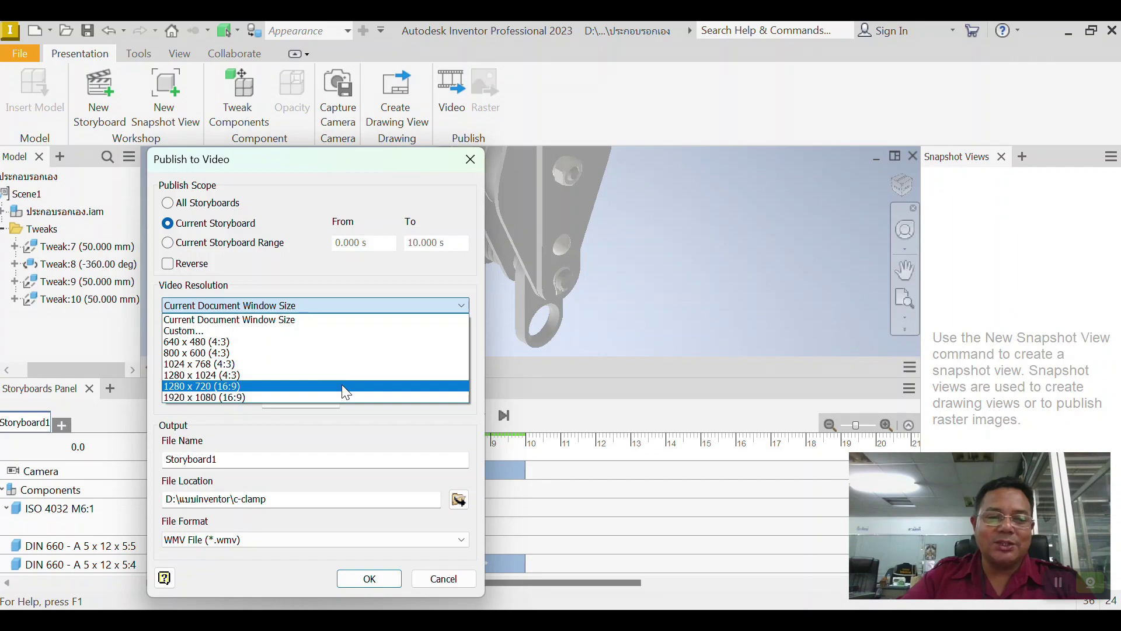
left_click(344, 385)
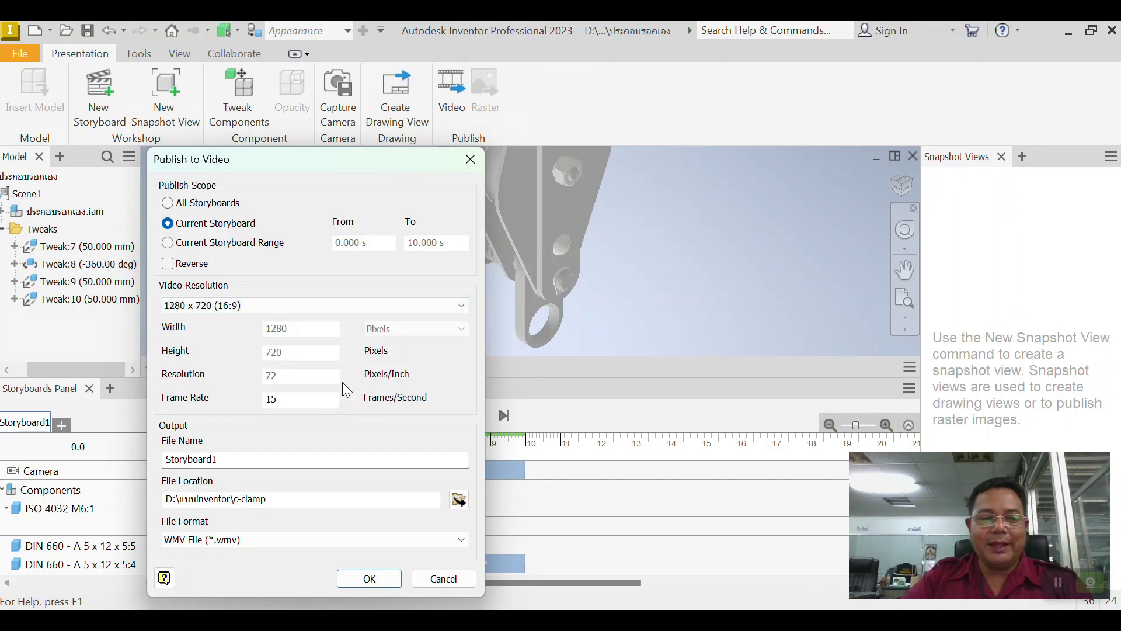
double_click(294, 402)
type("25")
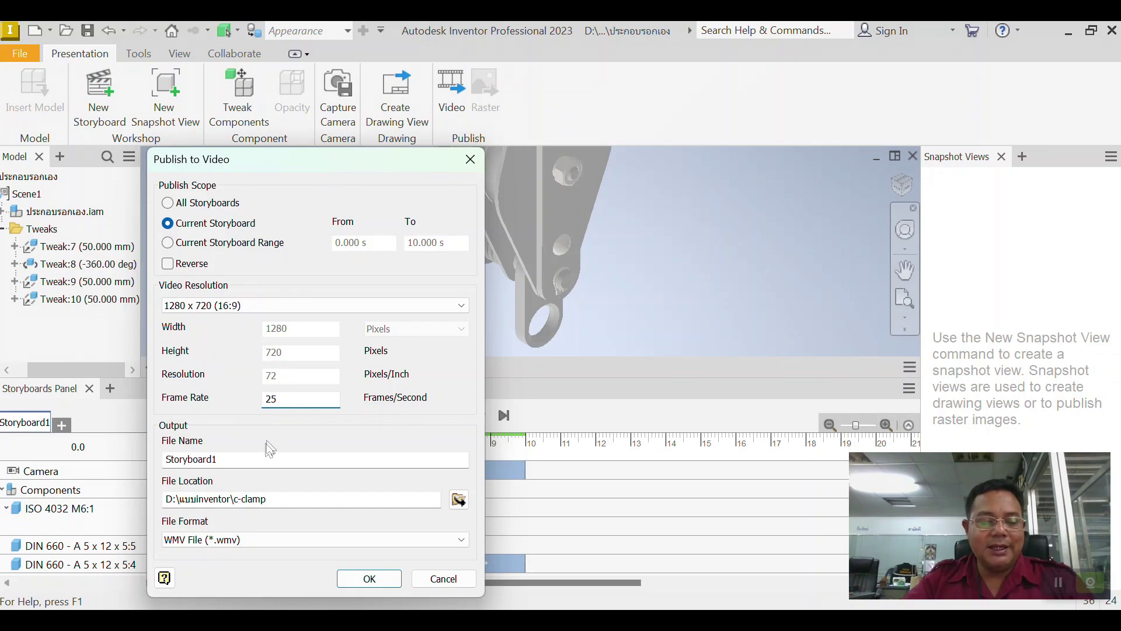
- Name the output video file ประกอบรอกแบบแยก
double_click(237, 459)
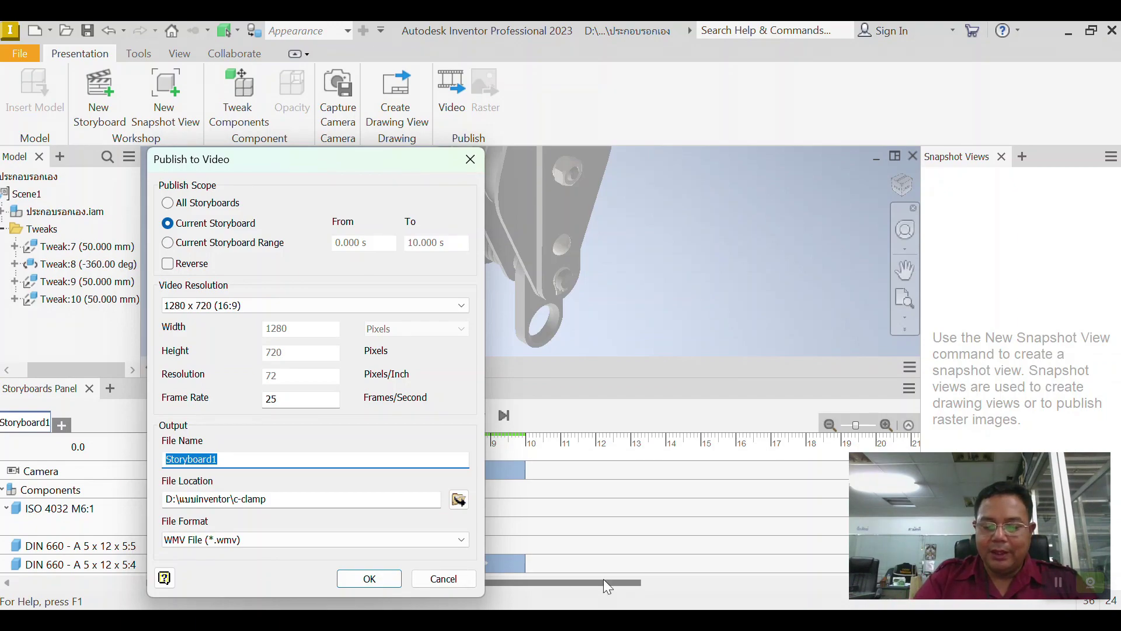
type("x")
key("BackSpace")
key("BackSpace")
key("BackSpace")
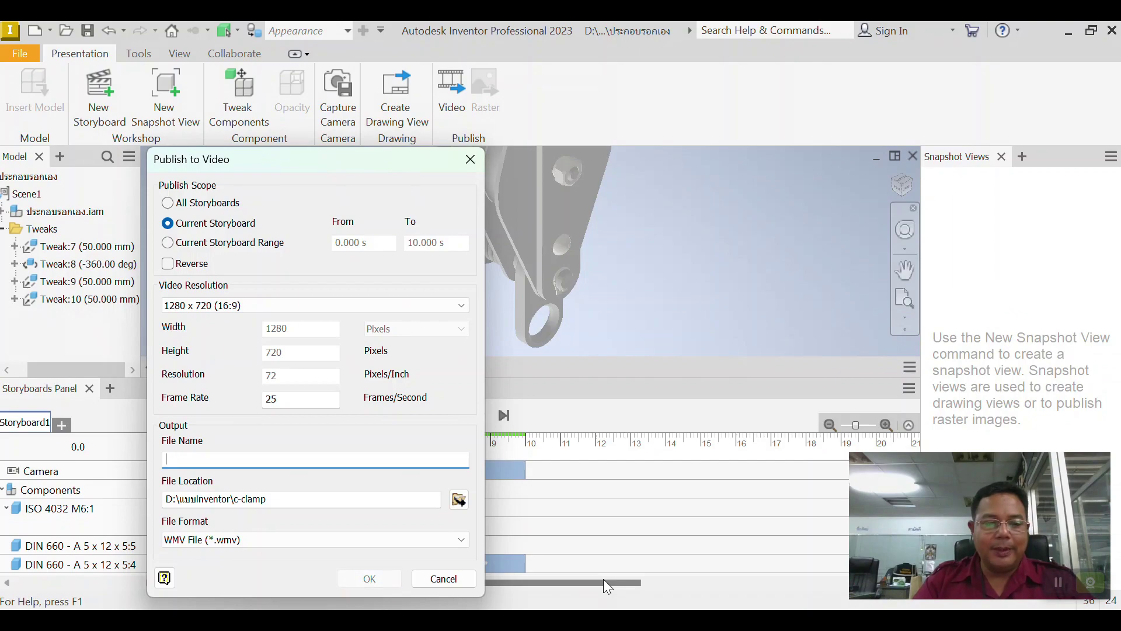
type("ประกอบรอกแบบแยก")
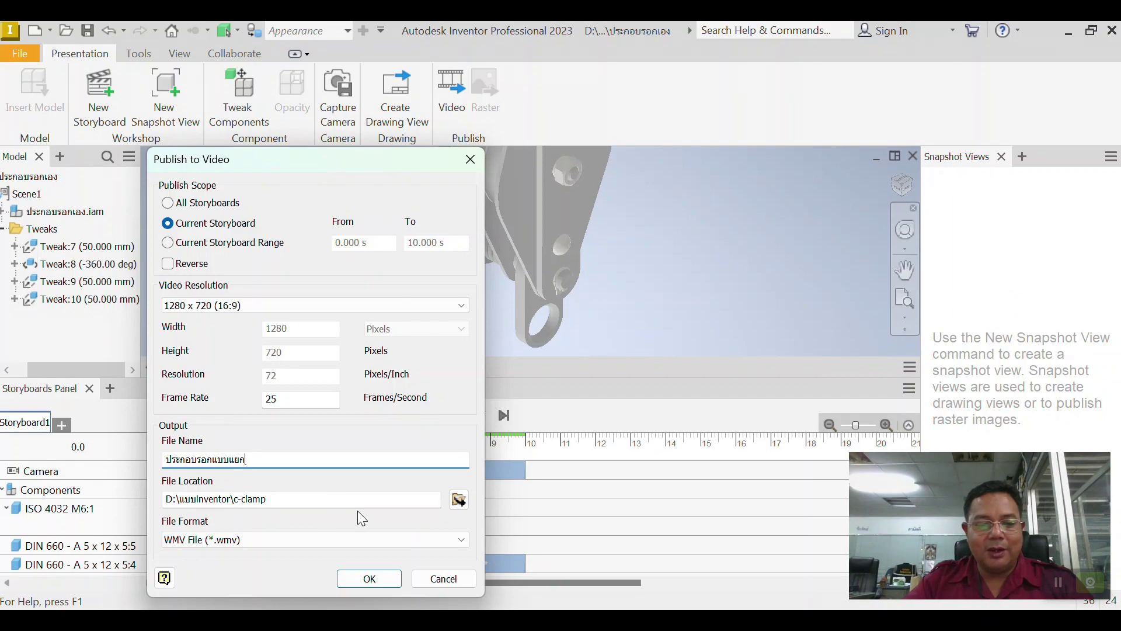
- Choose WMV File (*.wmv) as the output format, publish the video and close the completion message
left_click(468, 541)
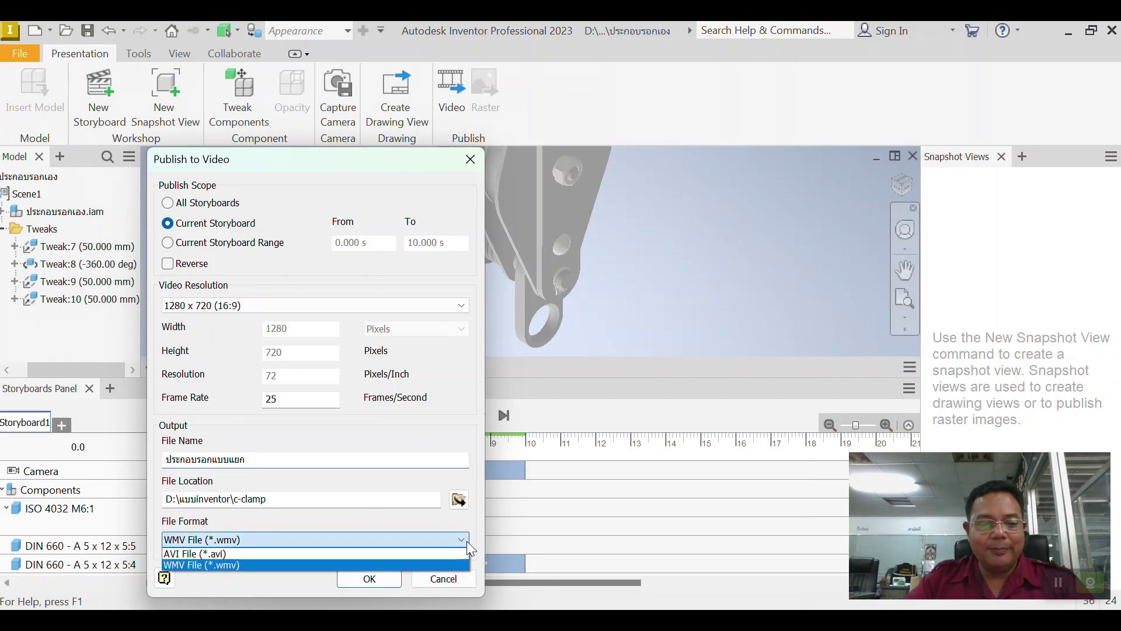
left_click(260, 565)
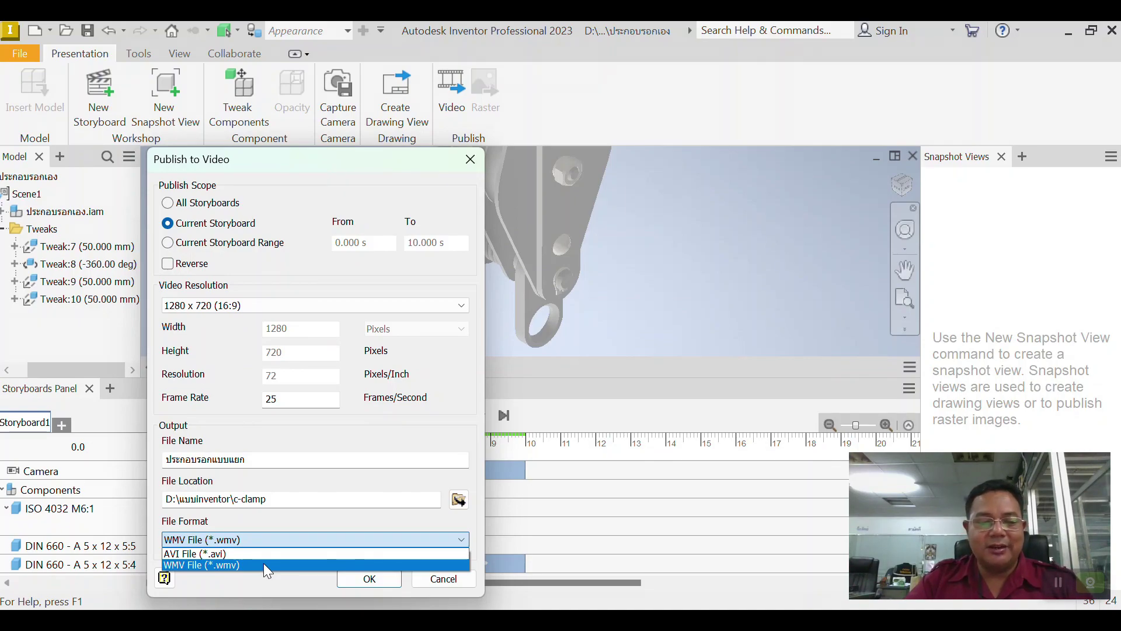
left_click(379, 523)
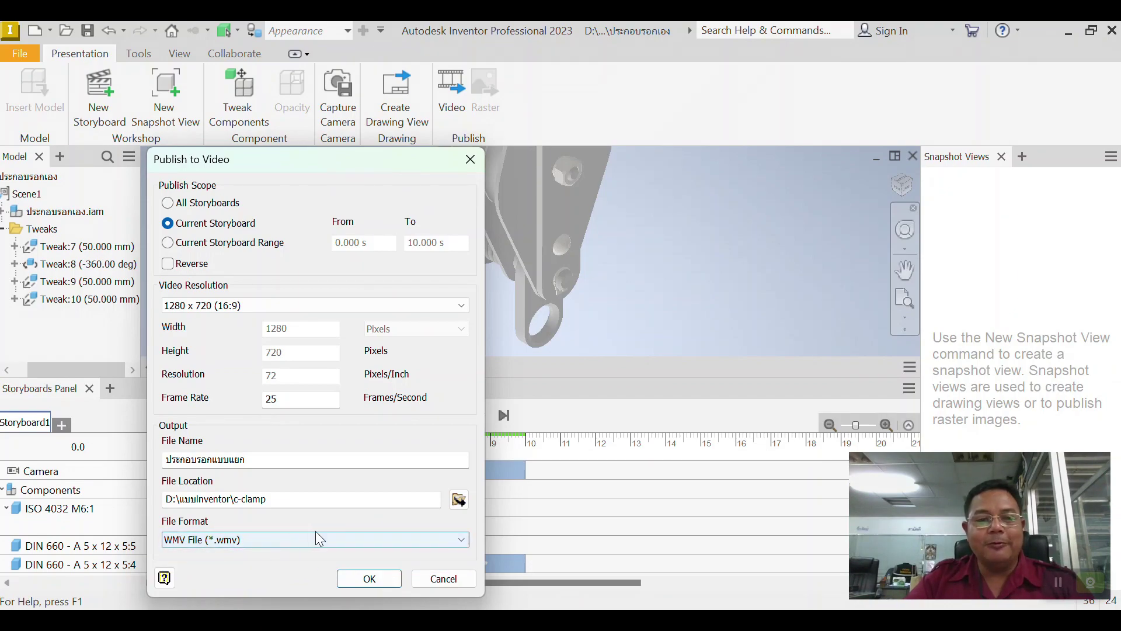
left_click(378, 584)
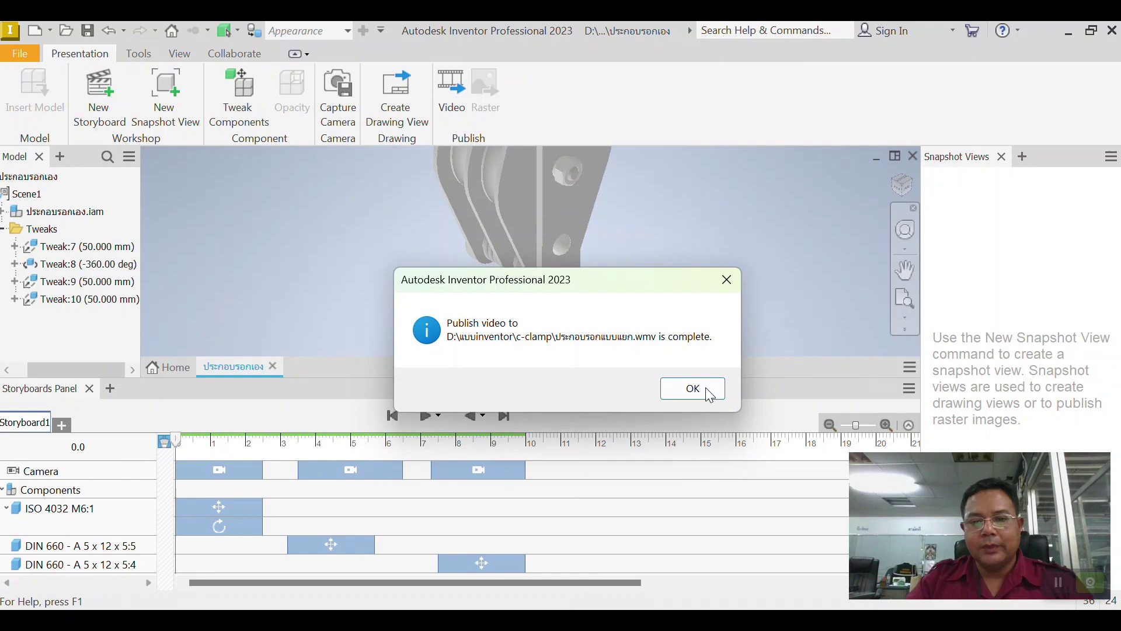
left_click(709, 395)
- Reduce the height of the storyboard area to enlarge the graphics view and show the whole pulley block in it
scroll(594, 303, "up", 5)
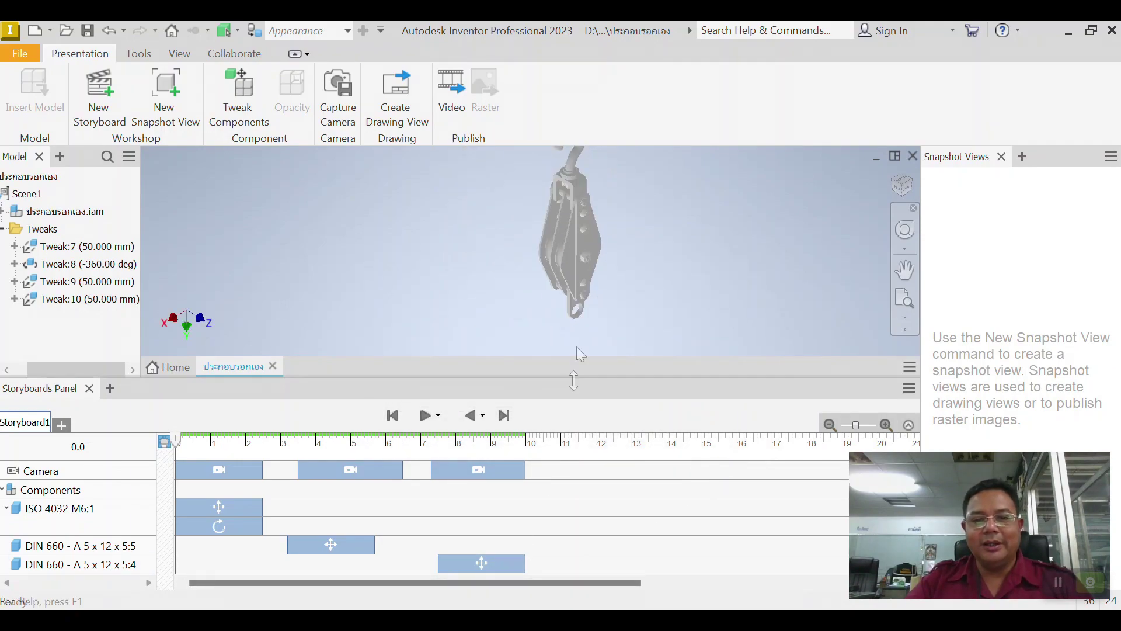
left_click_drag(573, 379, 578, 505)
middle_click_drag(683, 320, 573, 372)
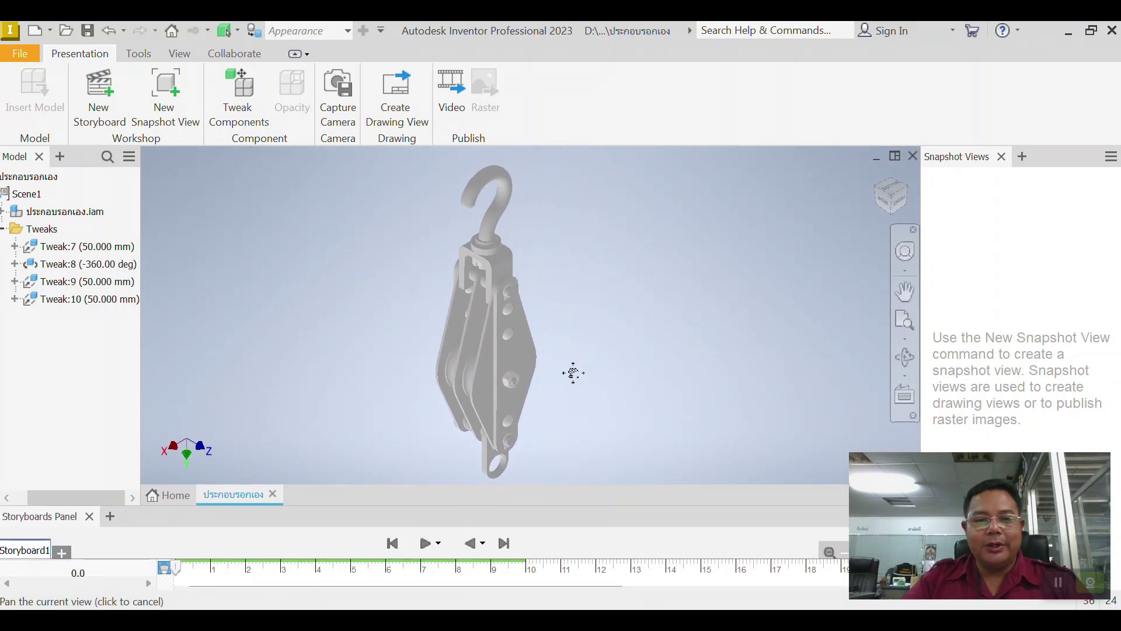